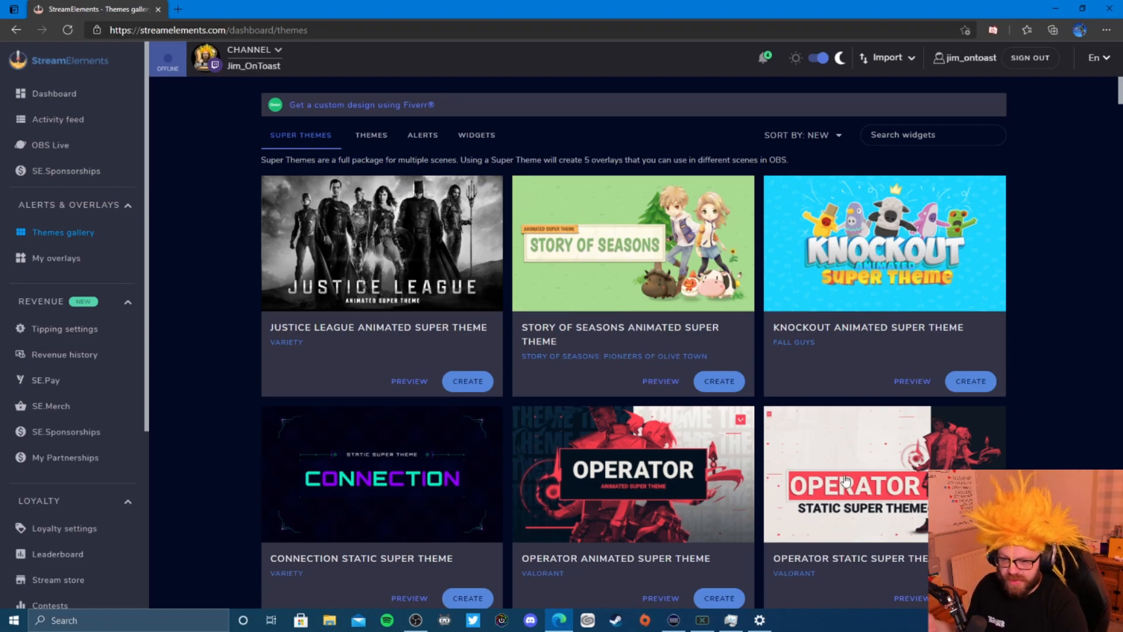
- Scroll back up the Super Themes gallery listing Justice League, Story of Seasons and Knockout
scroll(487, 345, "up", 5)
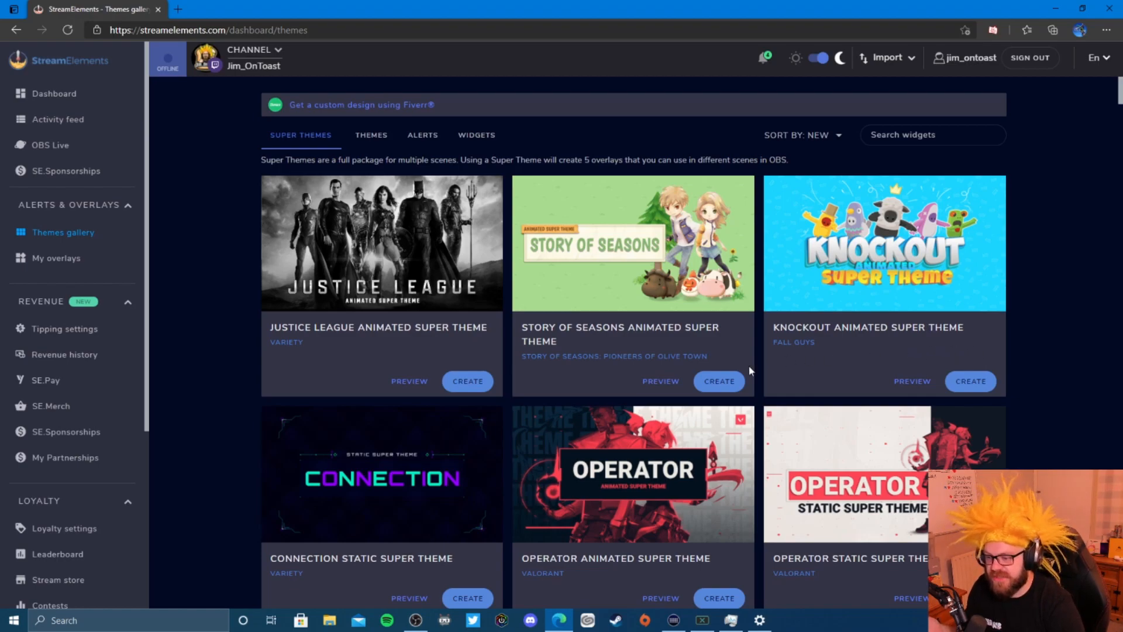
- Preview the Justice League super theme's talk, Starting Soon, Be Right Back, Stream Ended and in-game scenes
left_click(409, 381)
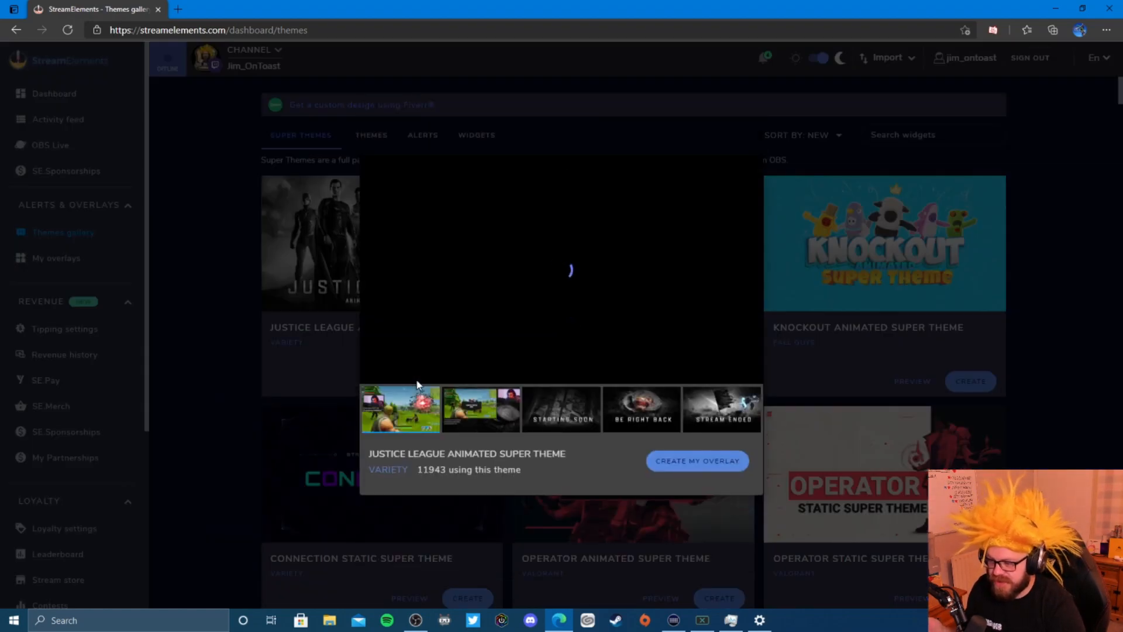
left_click(486, 413)
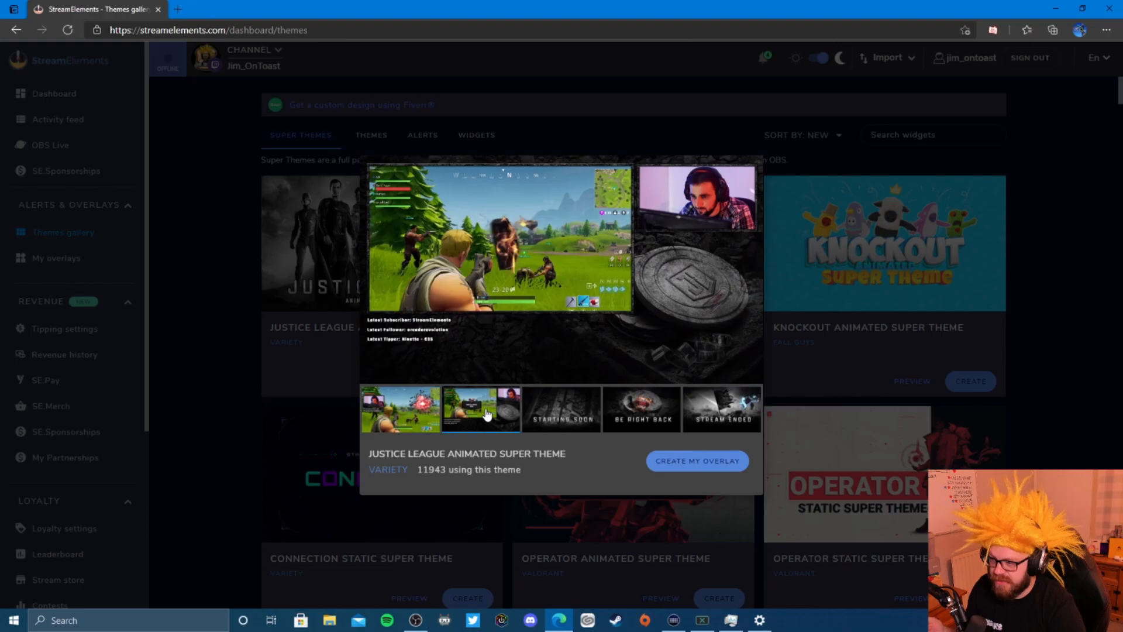
mouse_move(490, 261)
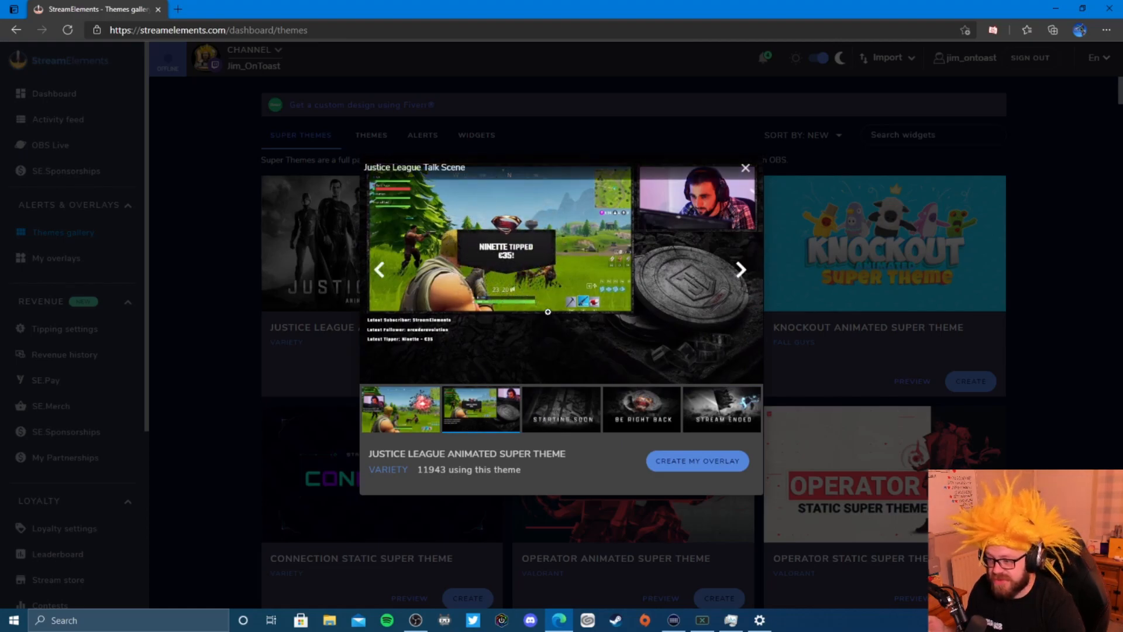
left_click(566, 400)
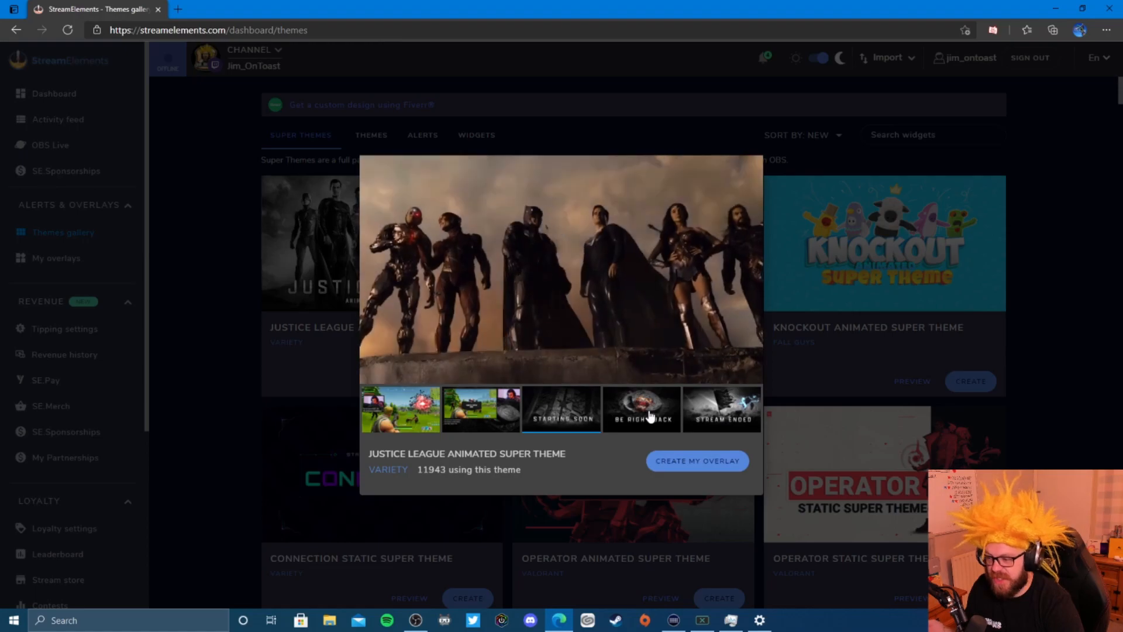
left_click(650, 416)
left_click(712, 416)
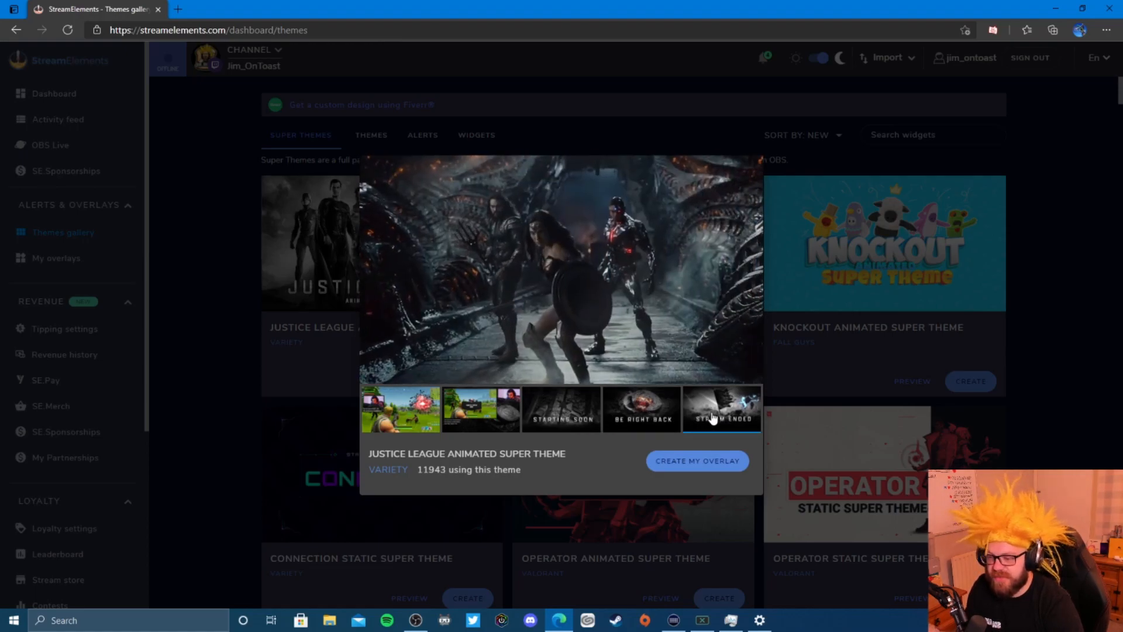
left_click(399, 416)
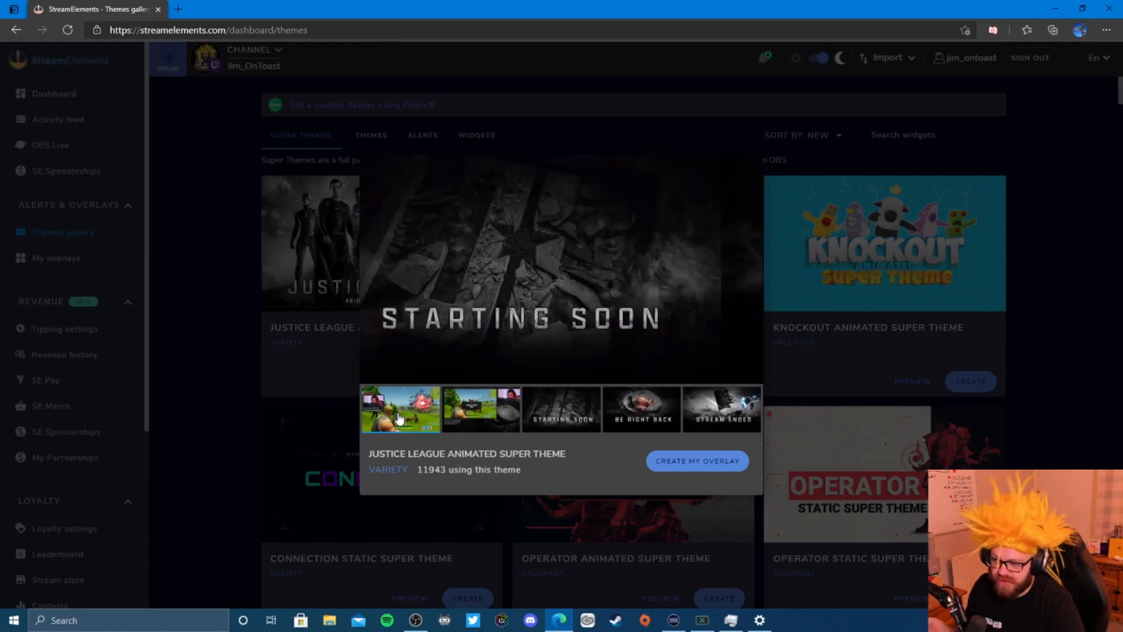
- Create an overlay set from the Justice League theme named 'justice example'
left_click(719, 460)
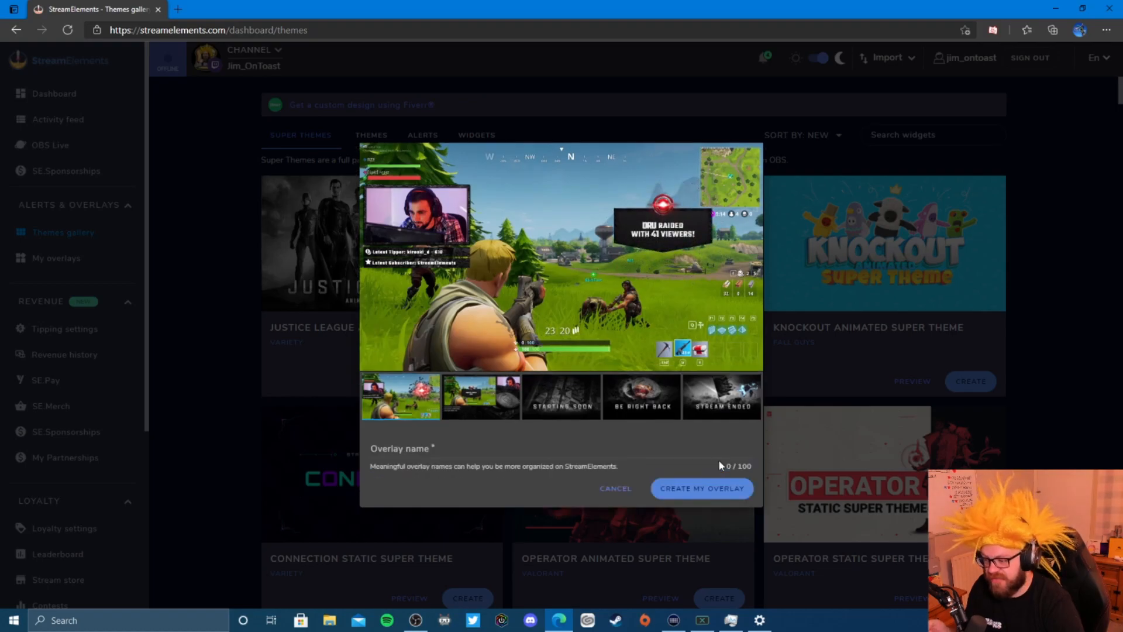
left_click(526, 448)
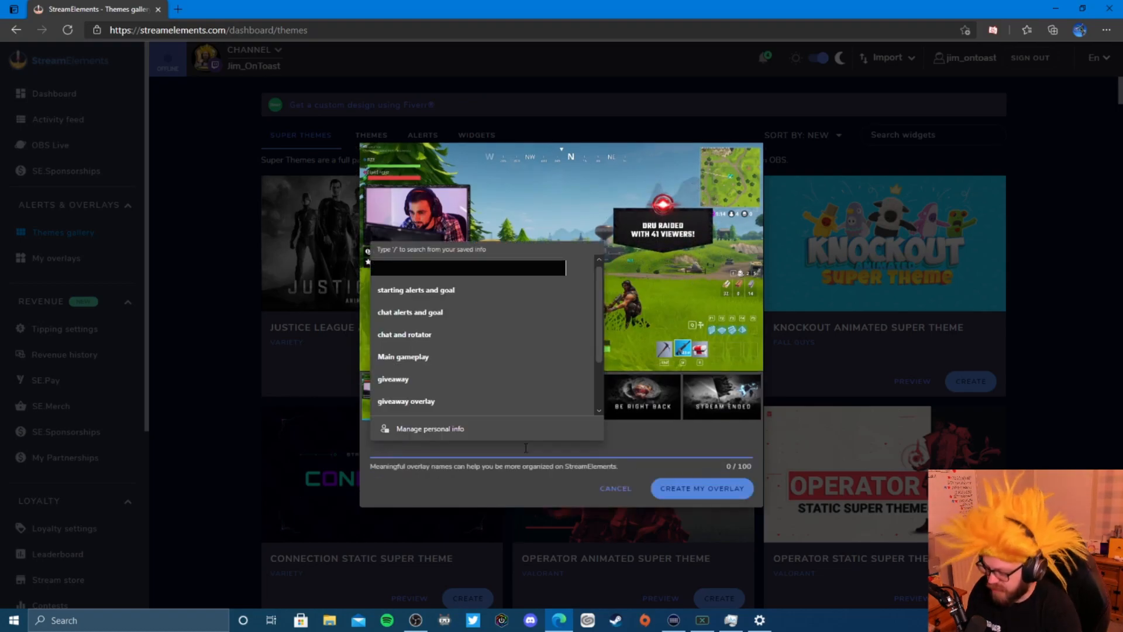
type("justice example")
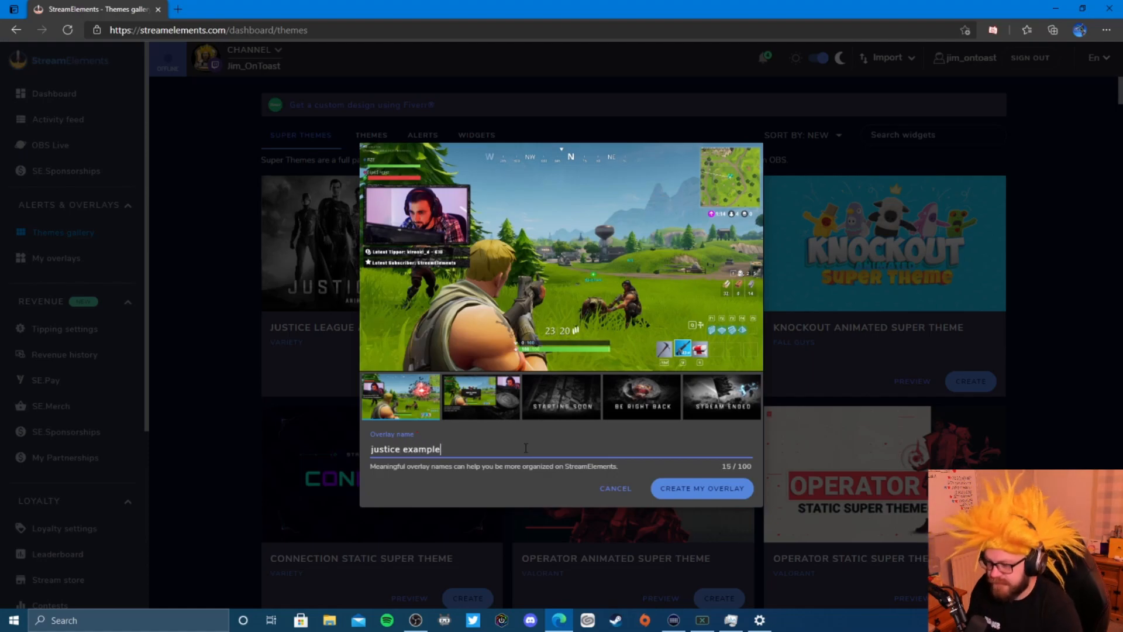
left_click(716, 491)
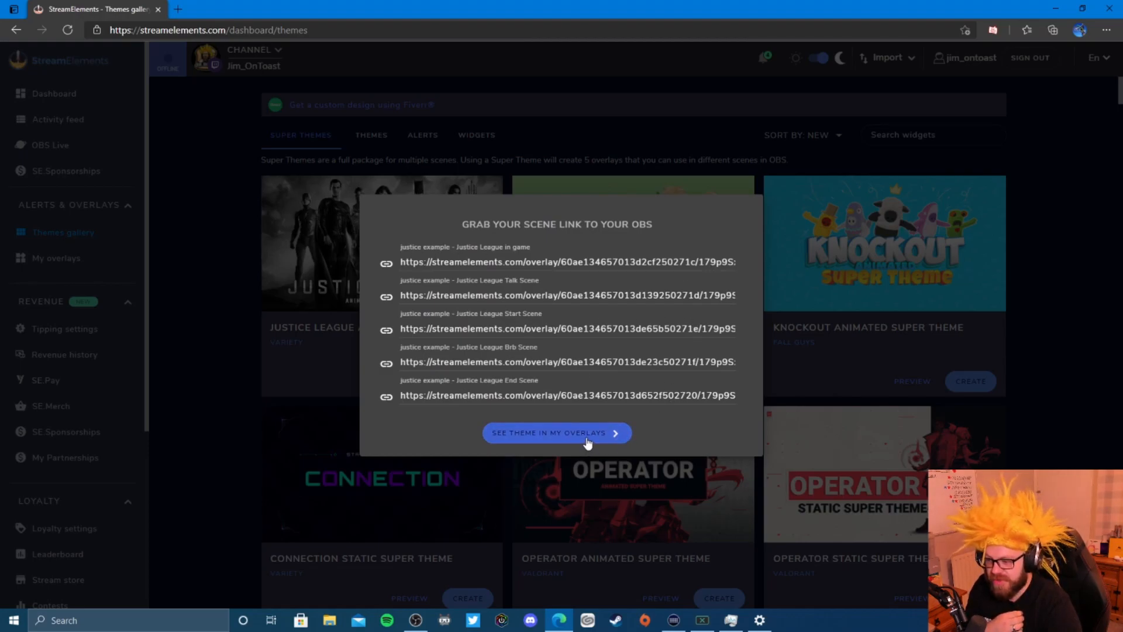
- Open the 'justice example - Justice League in game' overlay from My Overlays in the editor
left_click(588, 438)
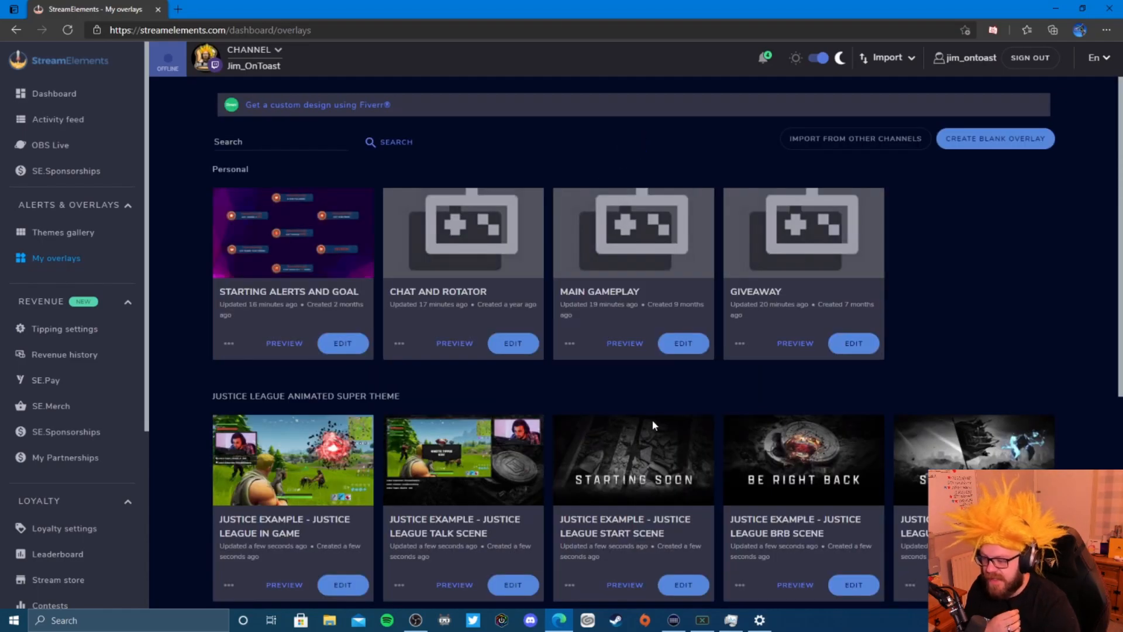
scroll(540, 416, "down", 4)
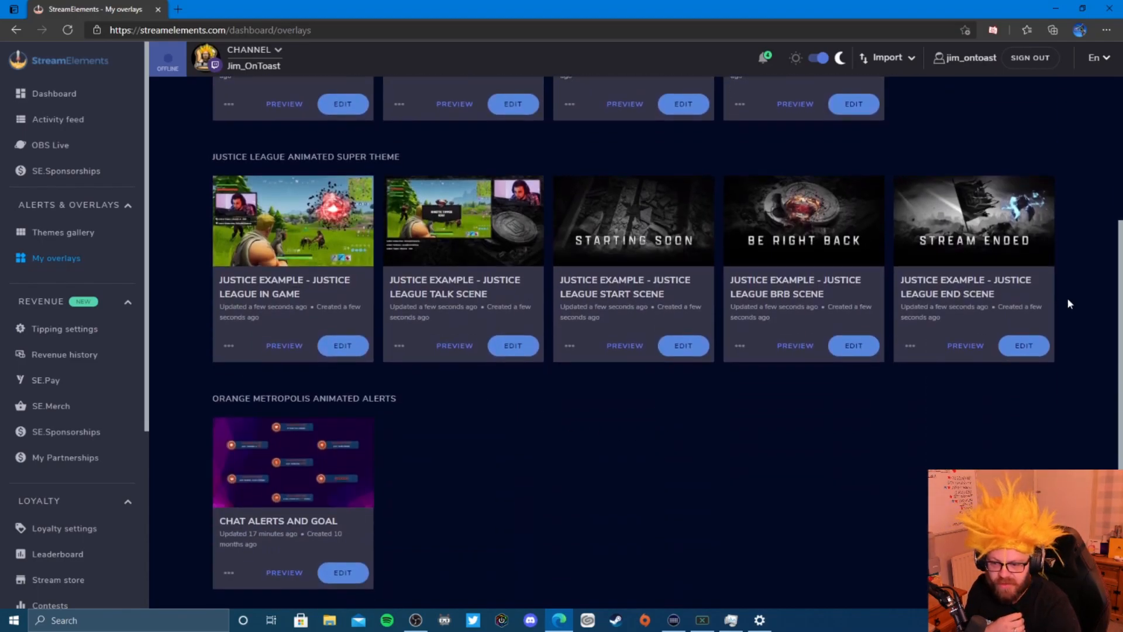
left_click(343, 346)
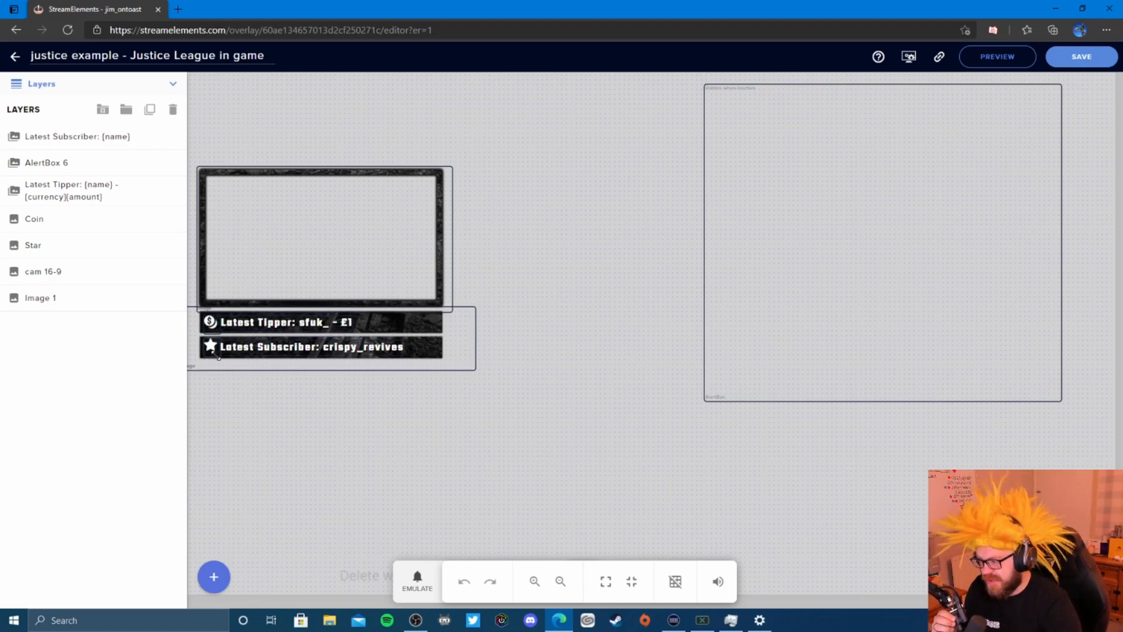
- Nudge the AlertBox 6 widget and play a test Follower alert via EMULATE
mouse_move(931, 220)
left_mouse_down()
mouse_move(915, 249)
mouse_move(917, 225)
left_mouse_up()
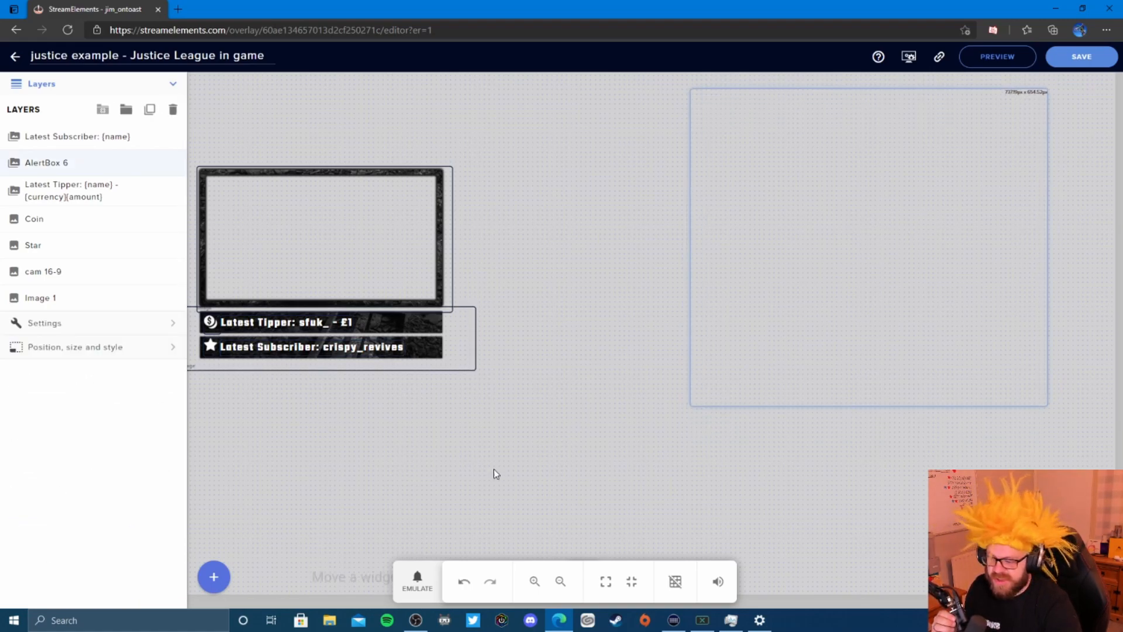
left_click(421, 582)
mouse_move(435, 396)
left_click(441, 371)
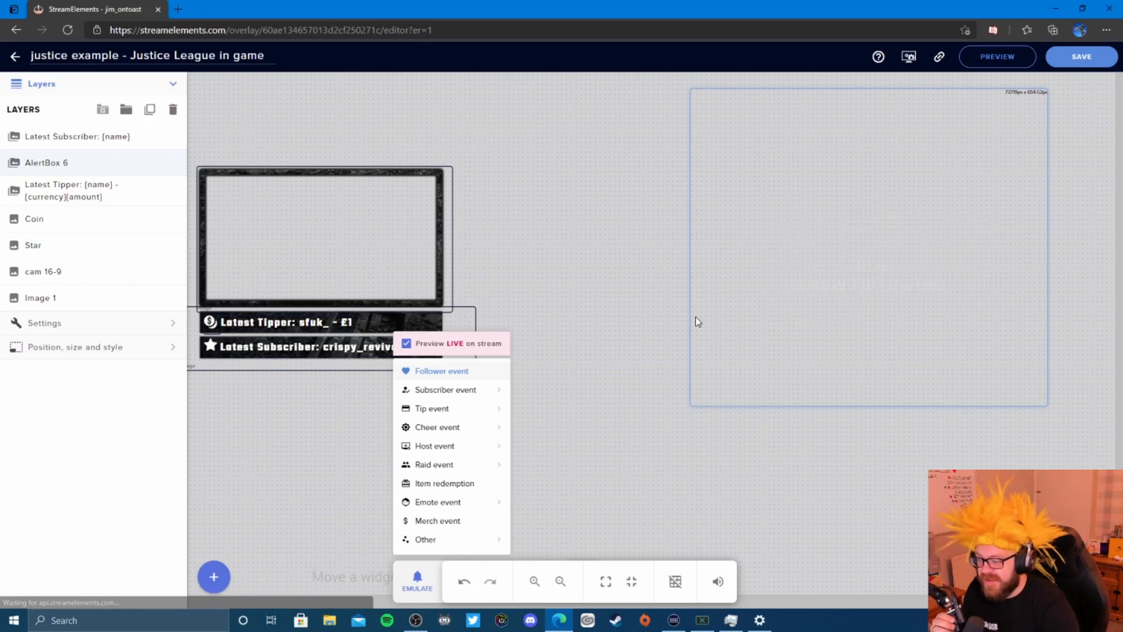
left_click(599, 248)
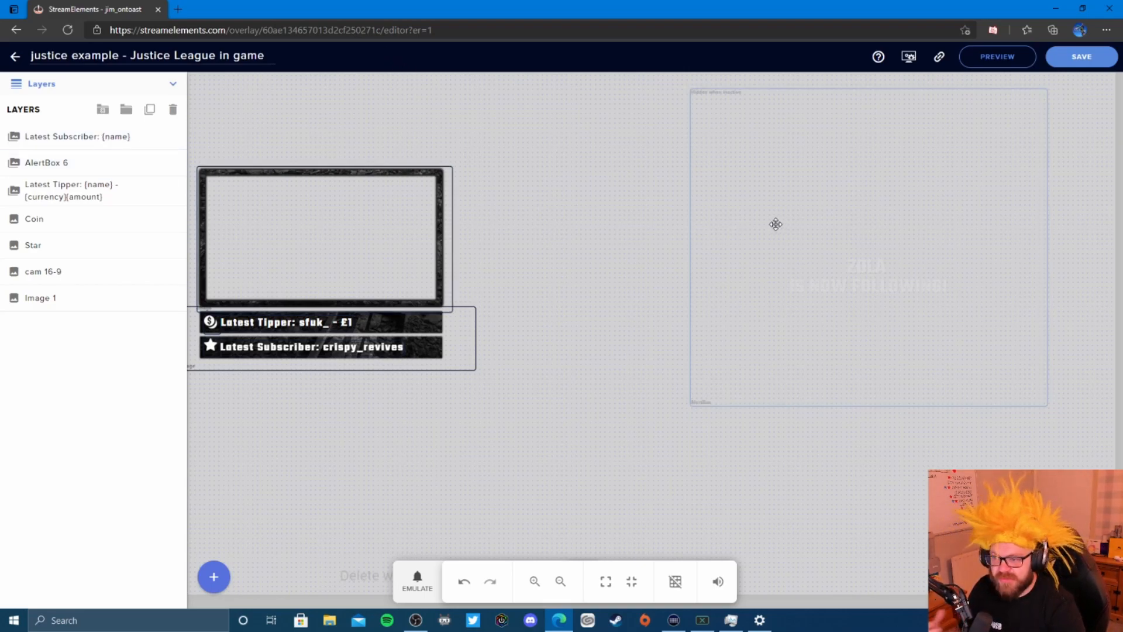
- Expand and collapse the alert box settings, then try to leave the editor
left_click(45, 323)
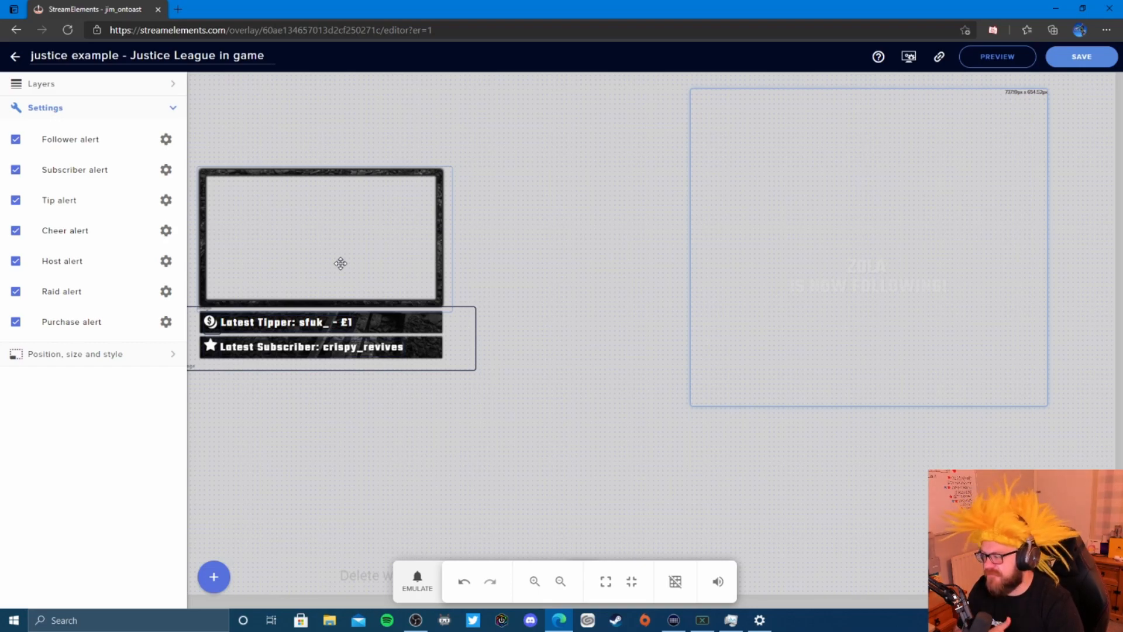
left_click(174, 109)
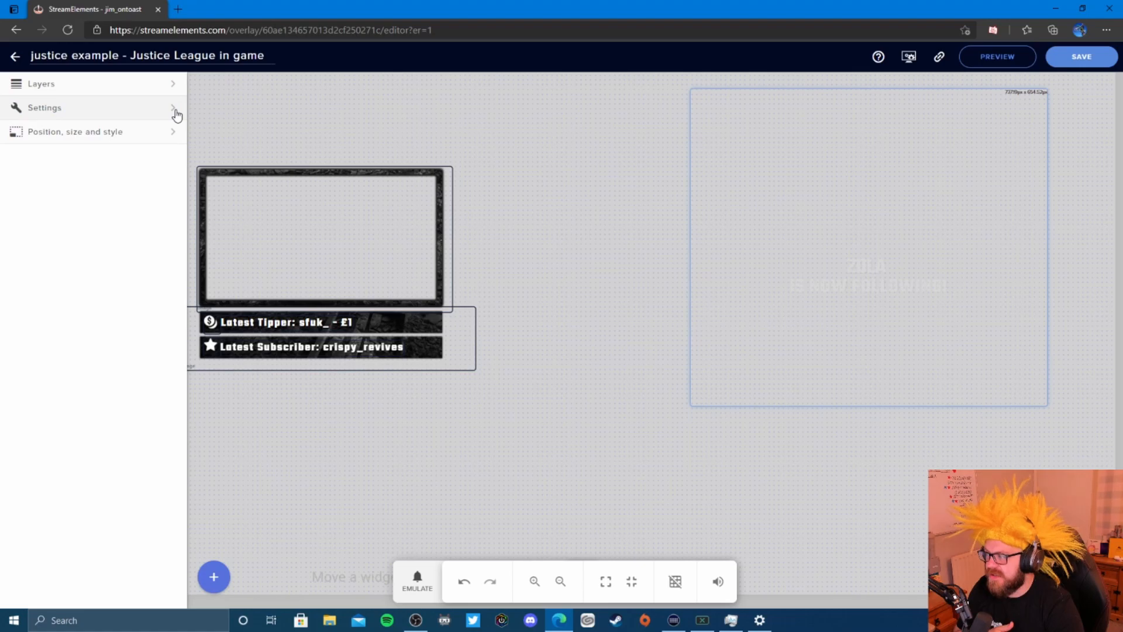
left_click(14, 56)
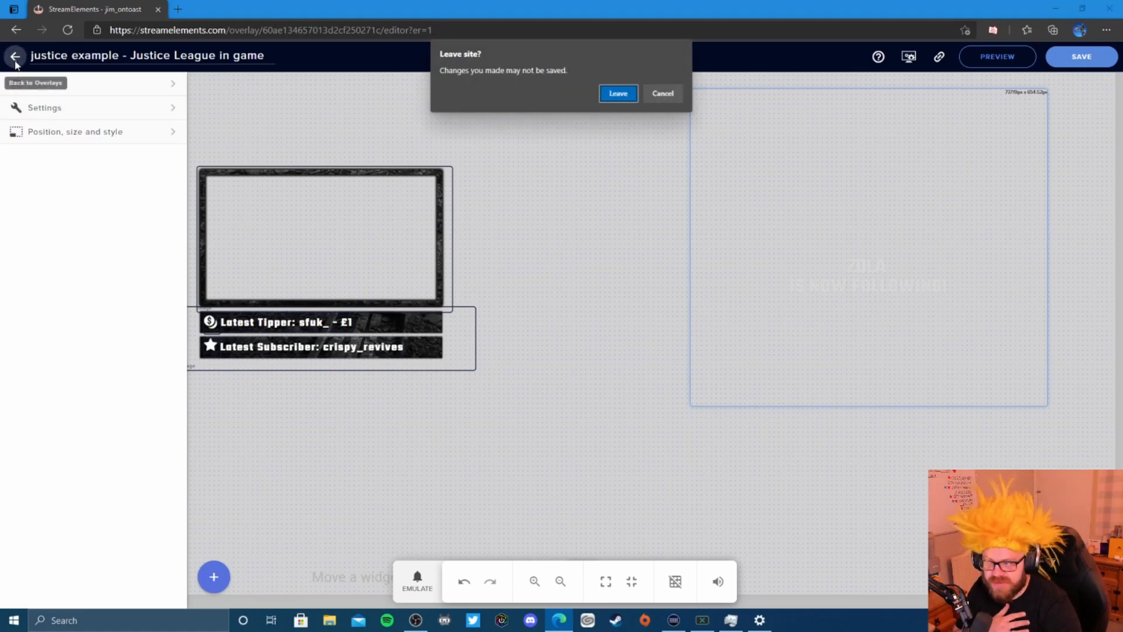
- Leave the editor and delete the Justice League in-game, BRB and end scene overlays
left_click(628, 95)
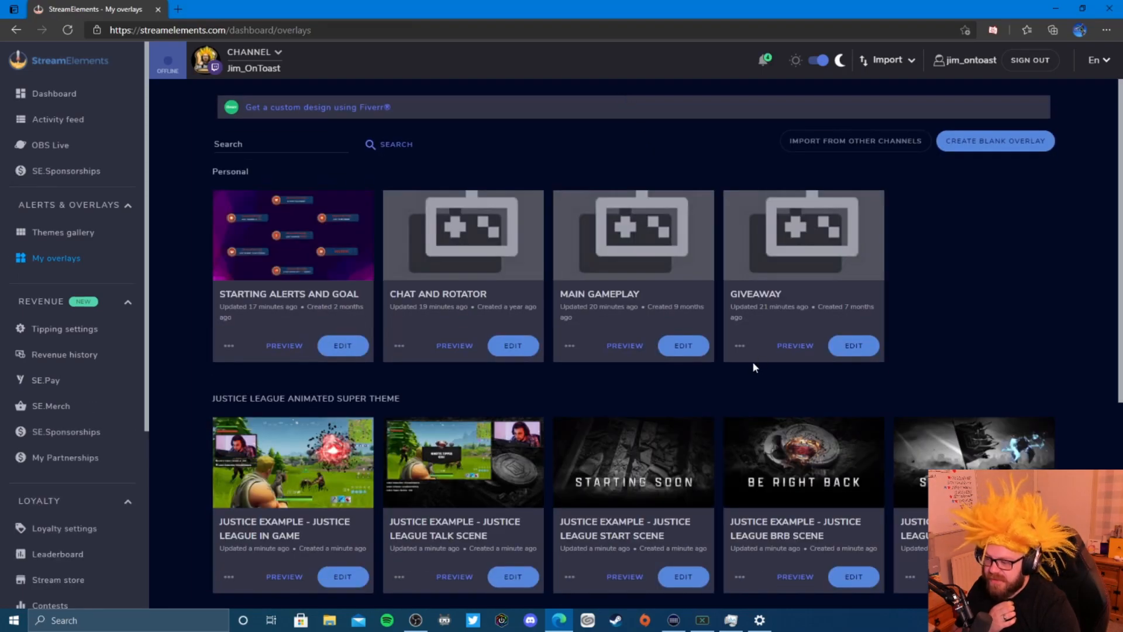
scroll(753, 367, "down", 3)
left_click(229, 417)
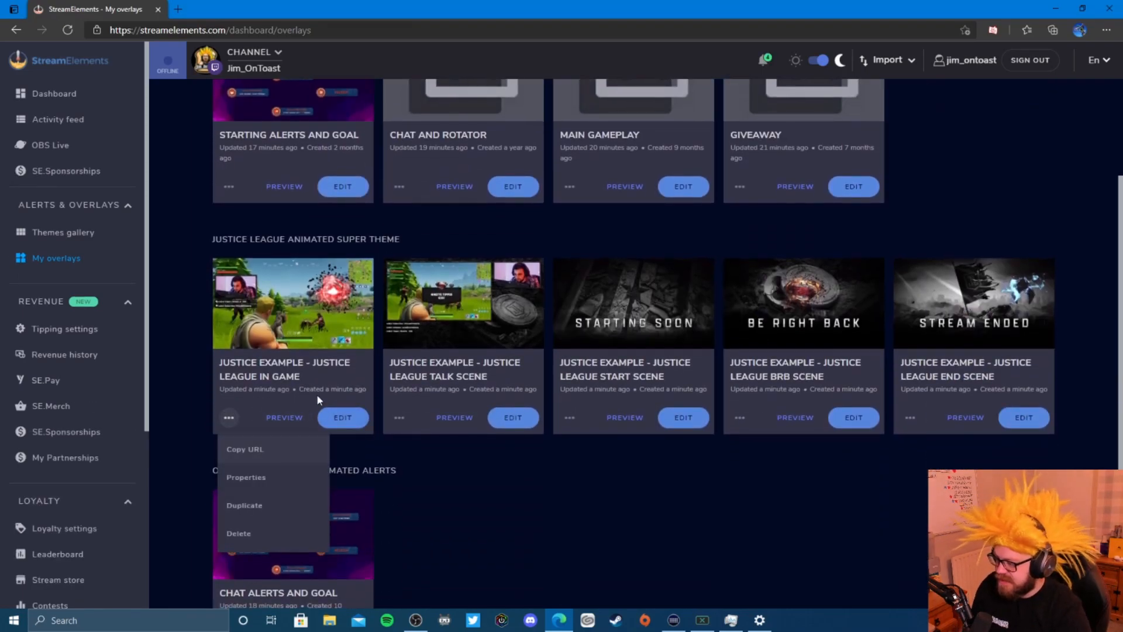
left_click(260, 534)
left_click(716, 355)
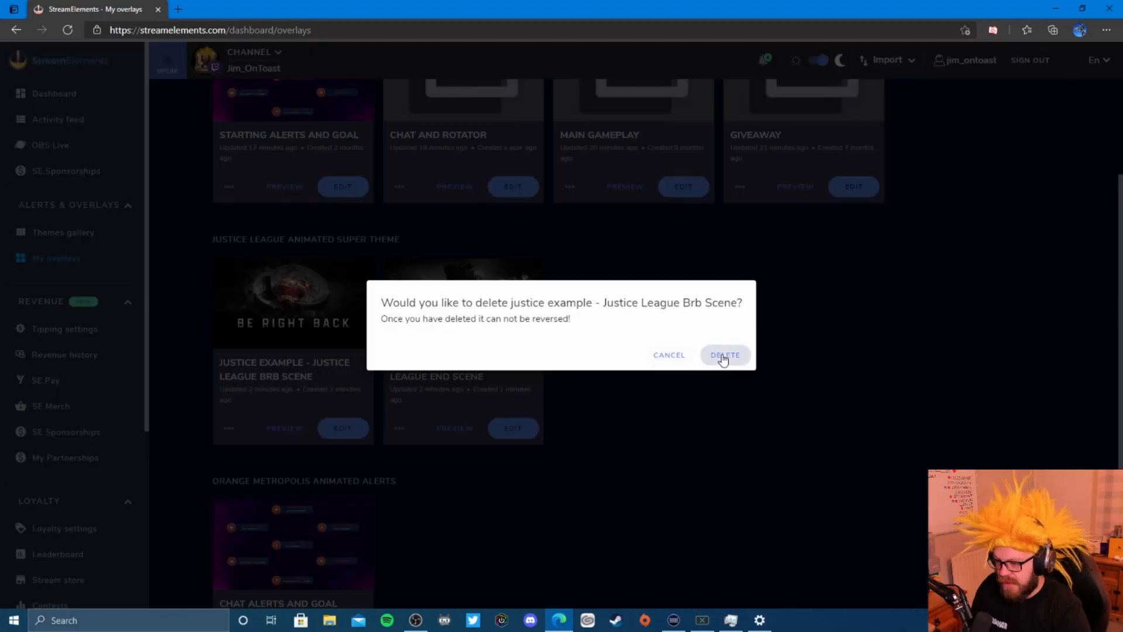
left_click(722, 356)
left_click(229, 428)
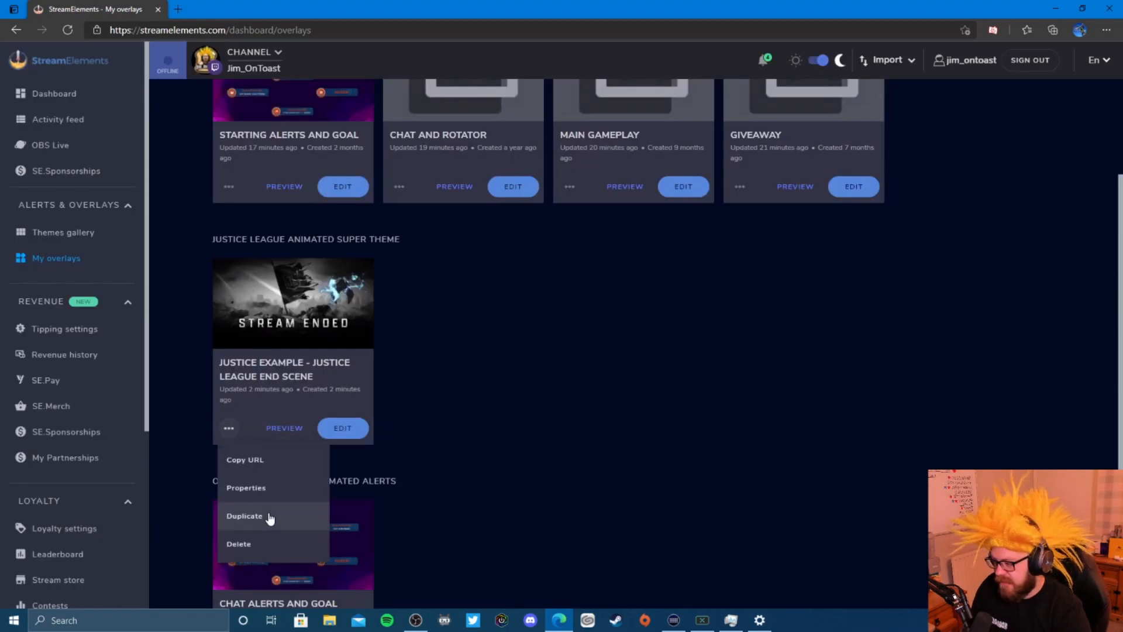
left_click(282, 538)
left_click(725, 355)
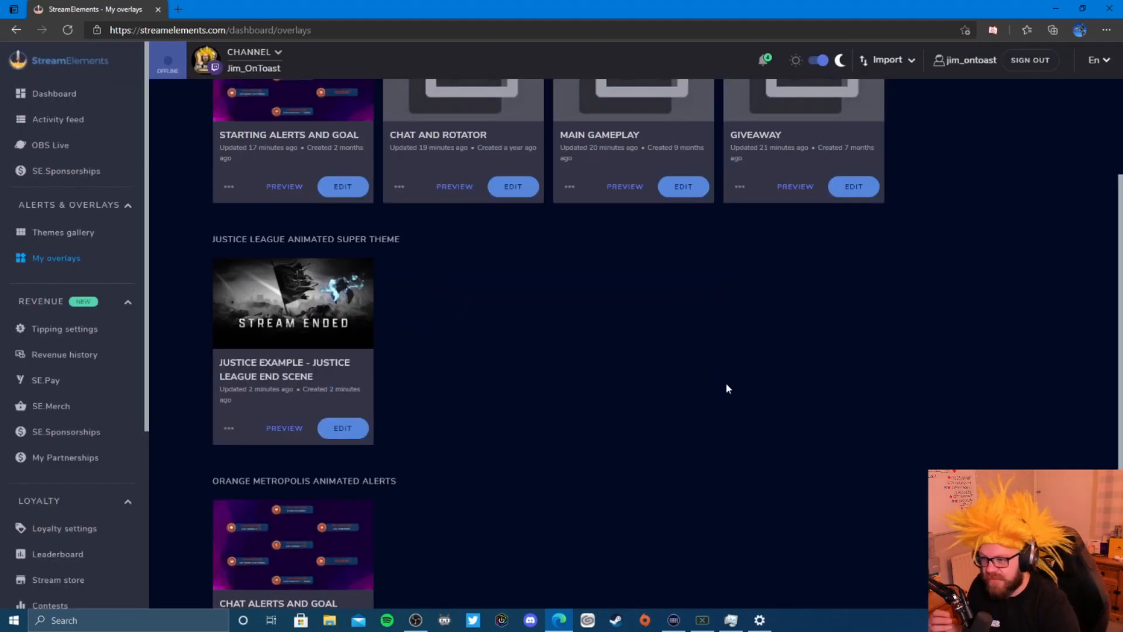
scroll(711, 428, "up", 3)
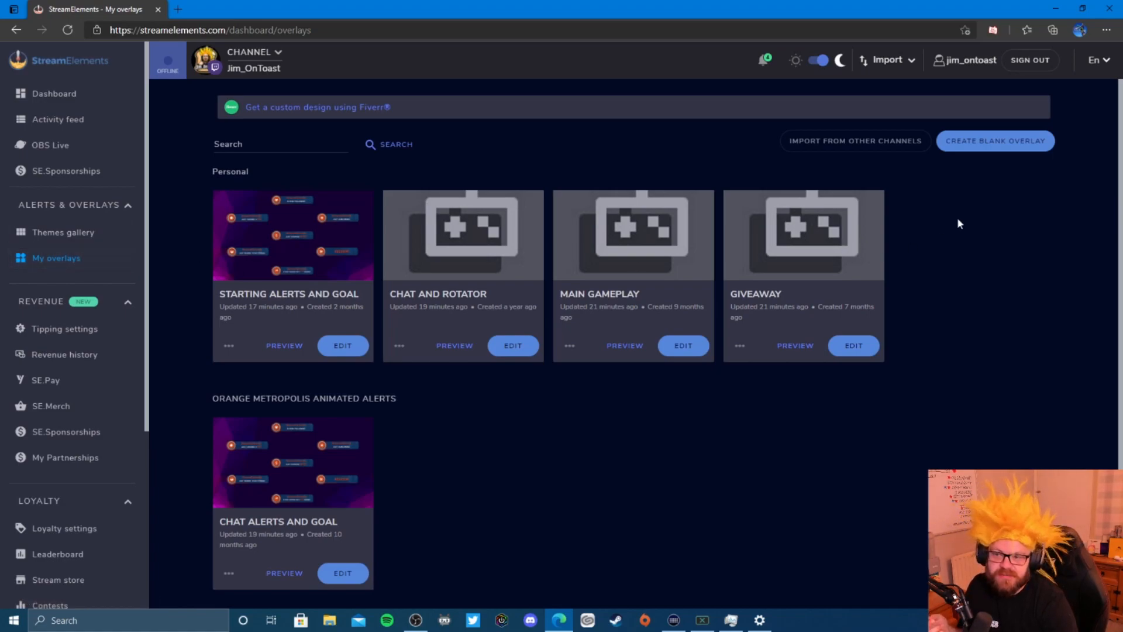
- Create a new blank overlay with 1080p chosen as the overlay resolution
left_click(1031, 151)
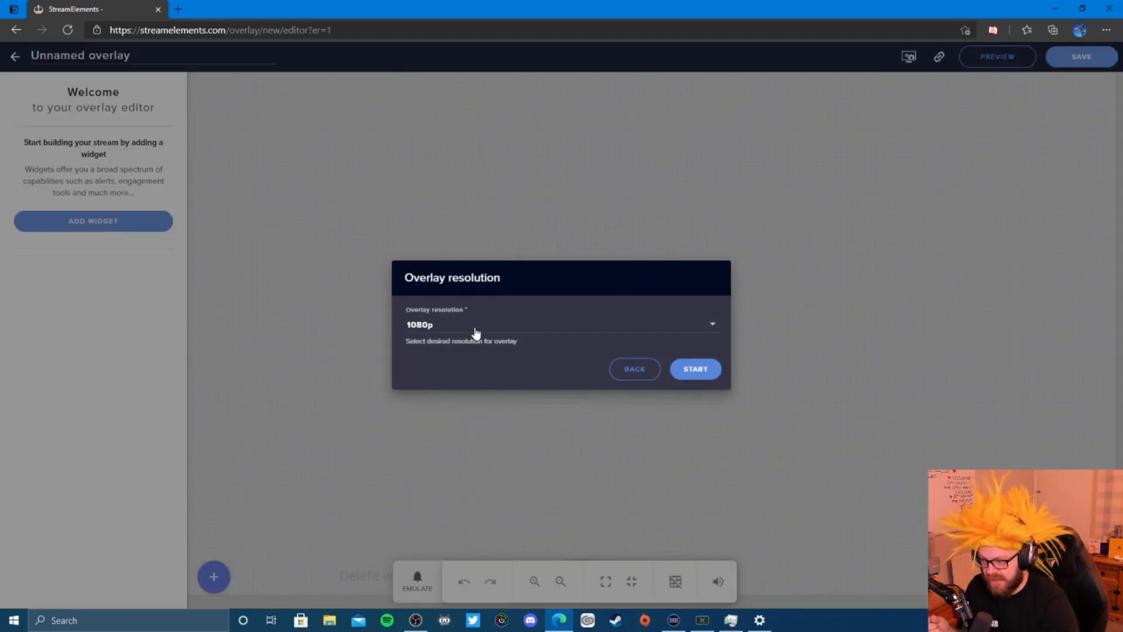
left_click(492, 329)
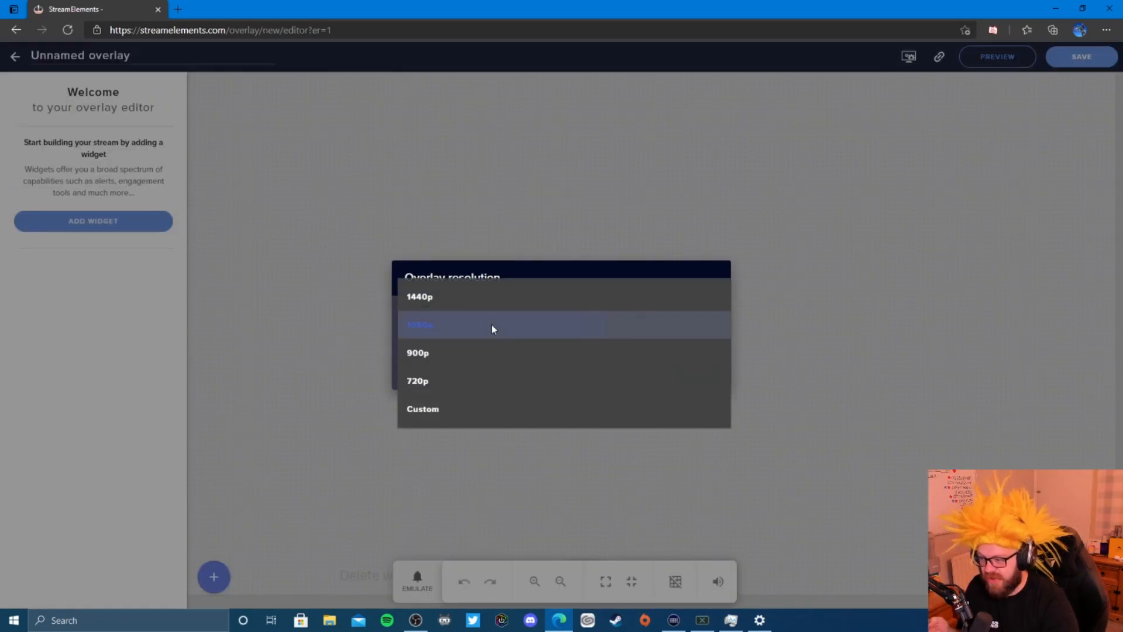
left_click(491, 327)
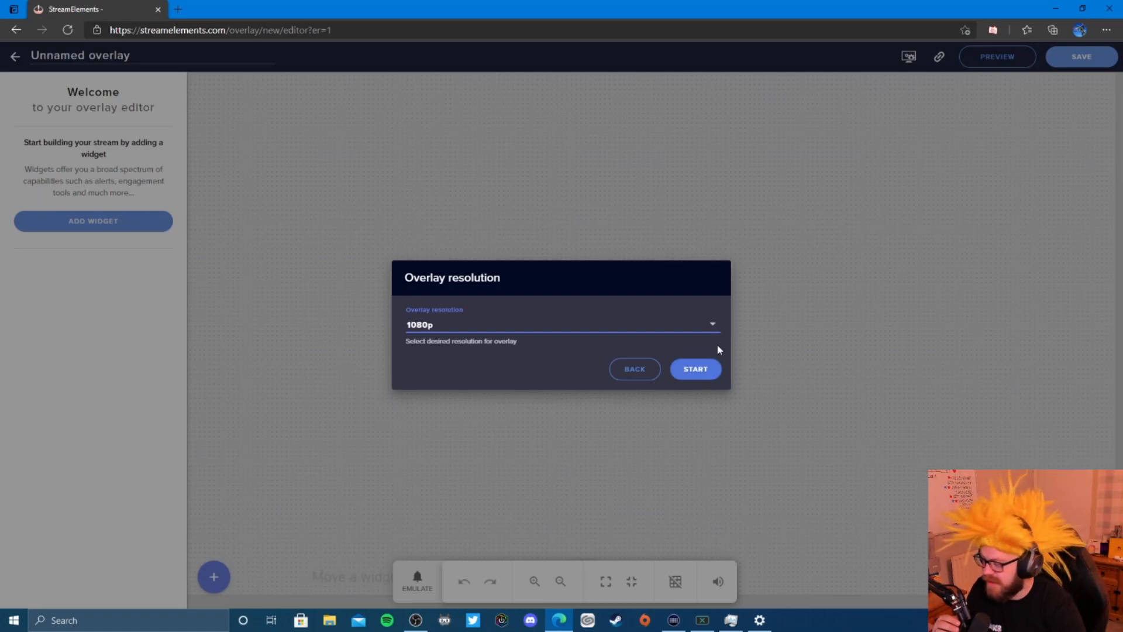
left_click(704, 375)
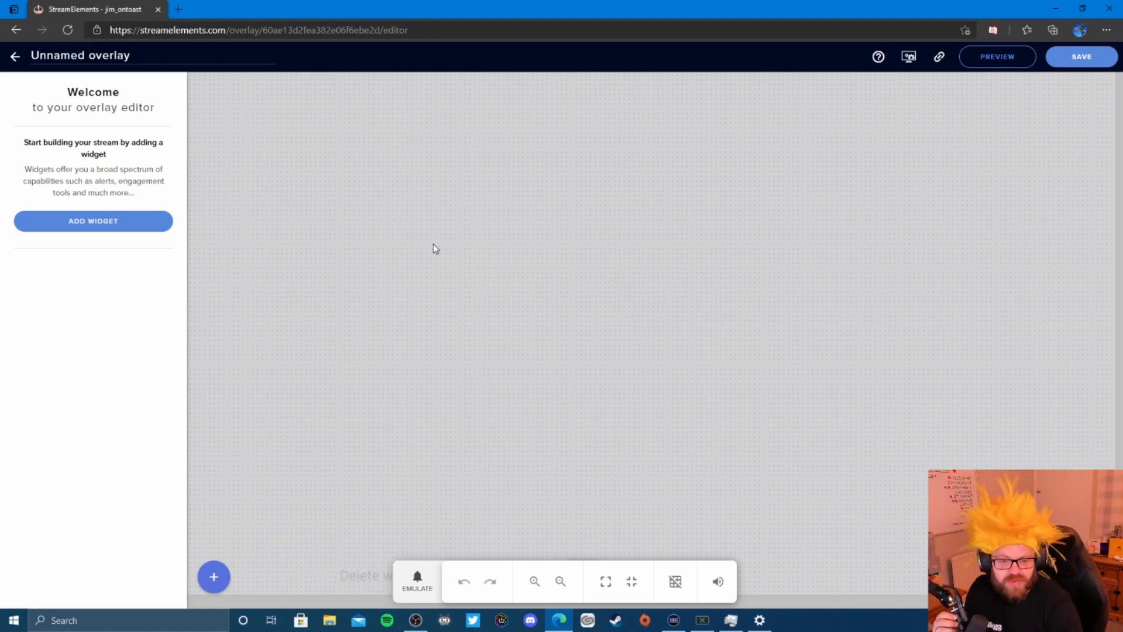
- Add an Image widget from Static/Custom and drag it onto the canvas
left_click(67, 227)
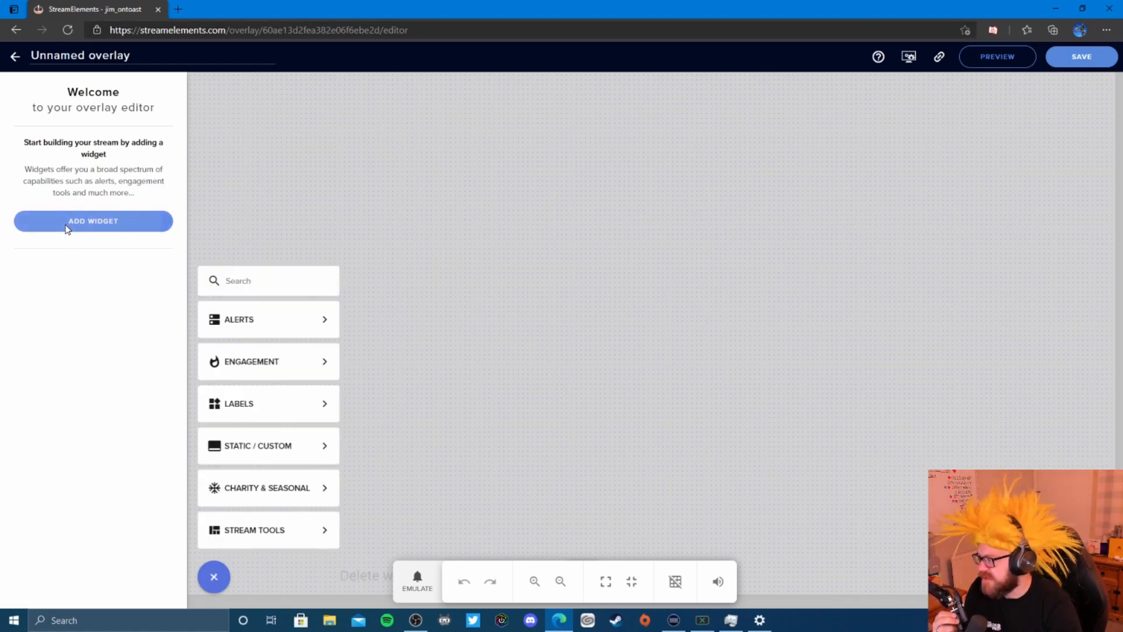
mouse_move(255, 500)
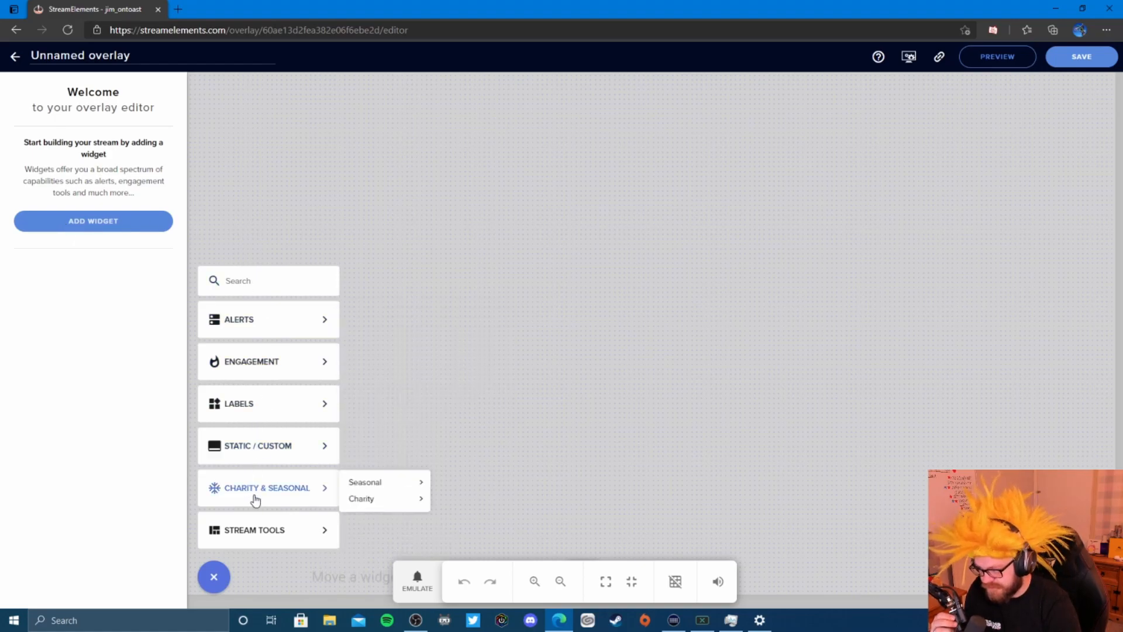
mouse_move(299, 453)
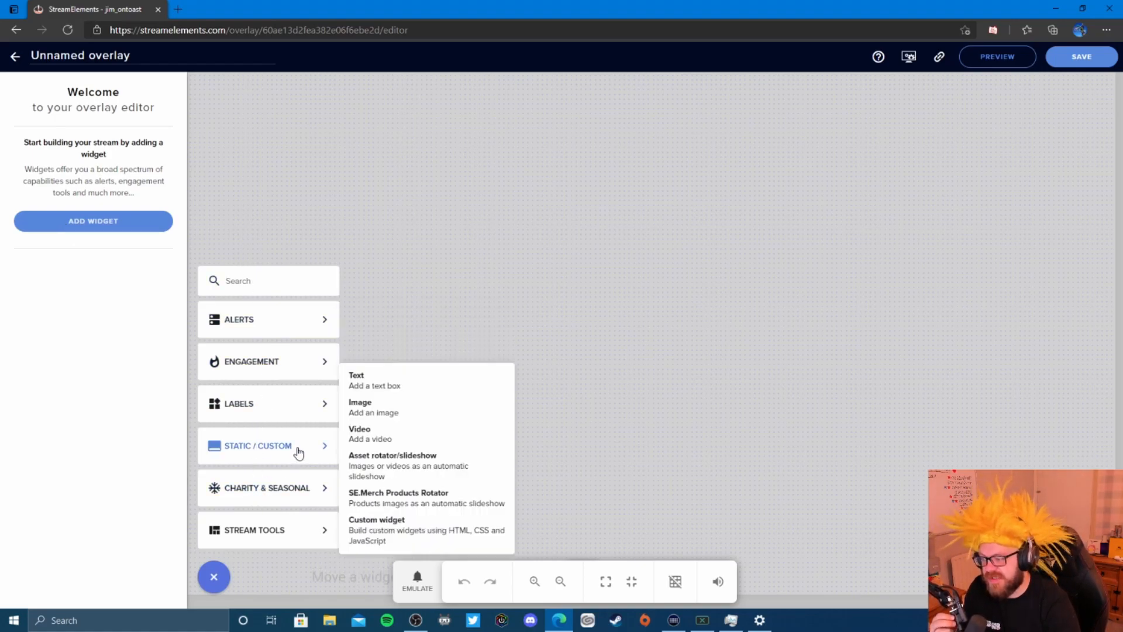
left_click(454, 408)
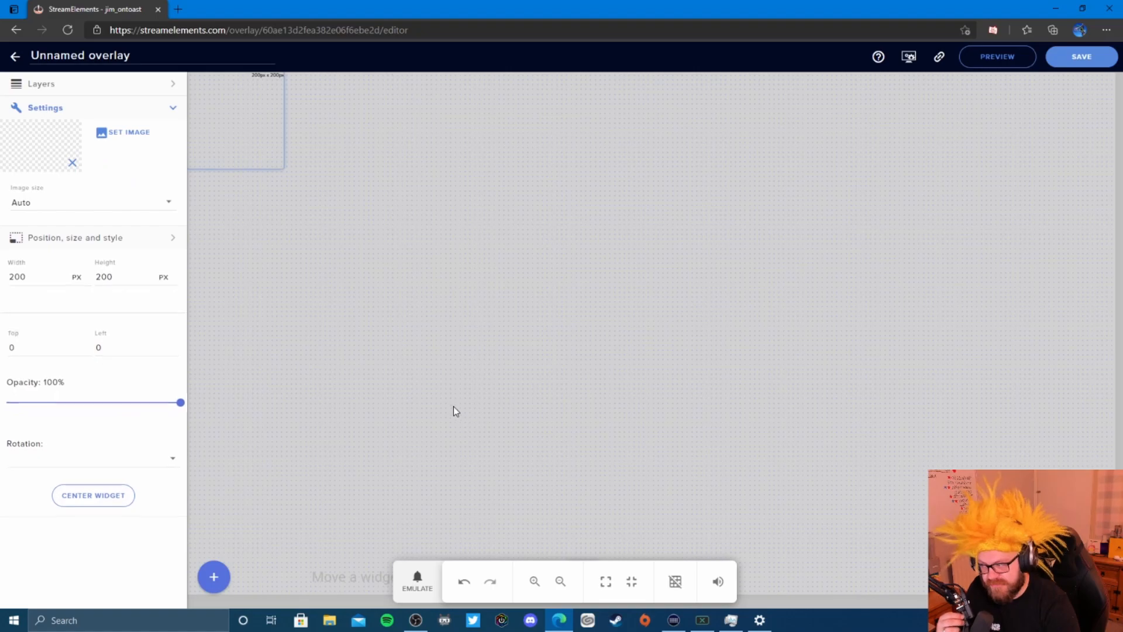
left_click_drag(255, 112, 349, 218)
- Set the widget's image to cam border idea.png and reposition the frame
left_click(130, 133)
mouse_move(424, 274)
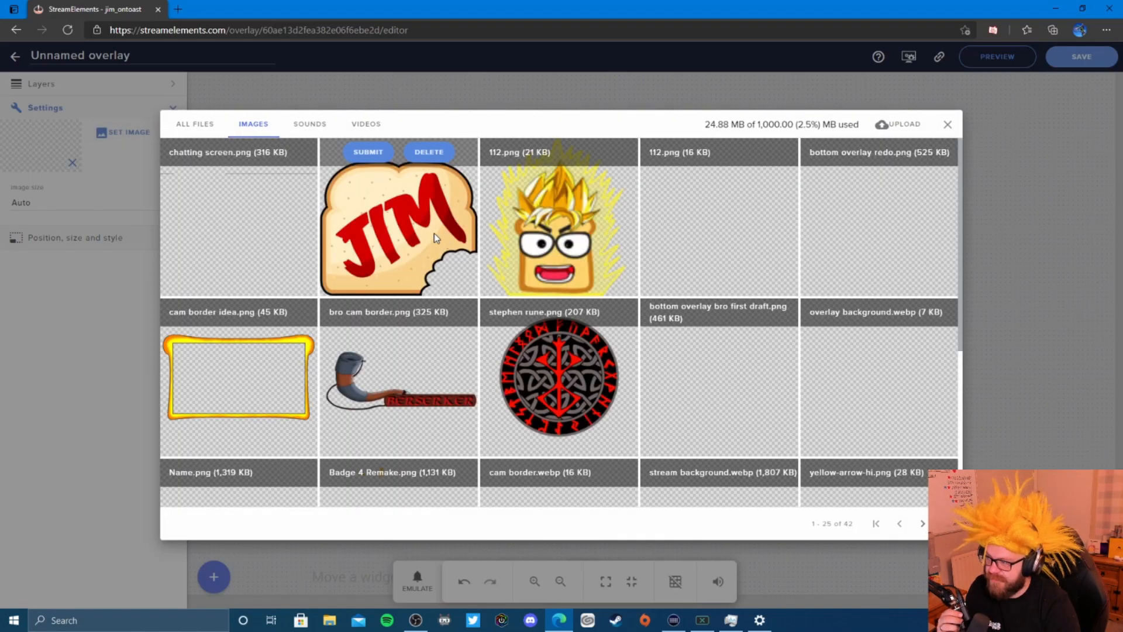
mouse_move(691, 335)
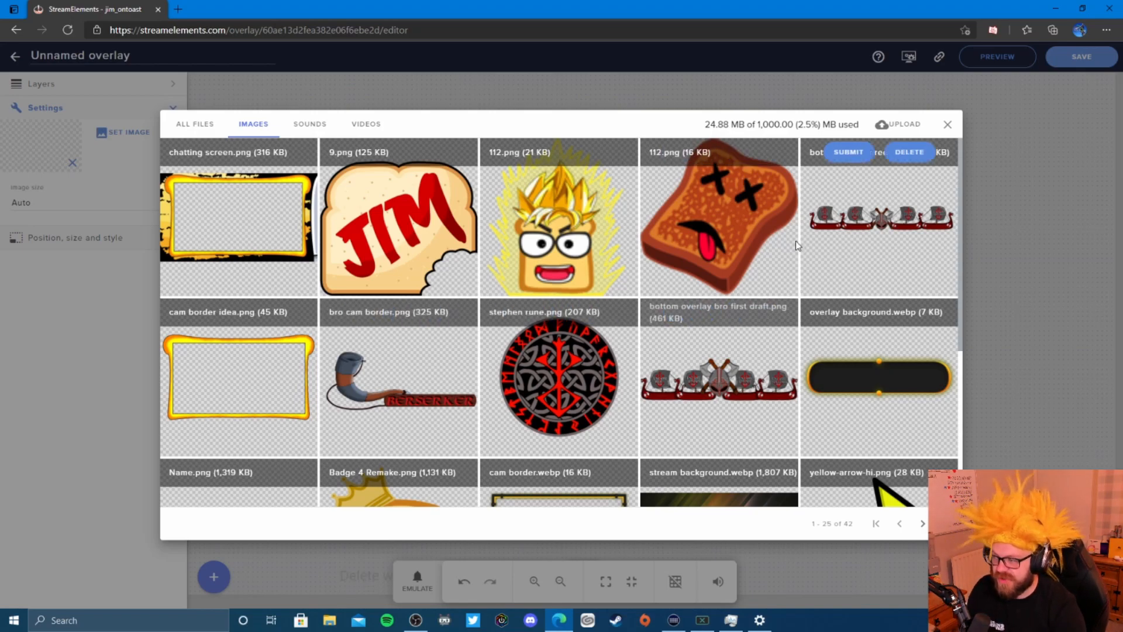
scroll(652, 358, "down", 2)
scroll(650, 352, "down", 1)
scroll(651, 352, "up", 3)
mouse_move(238, 390)
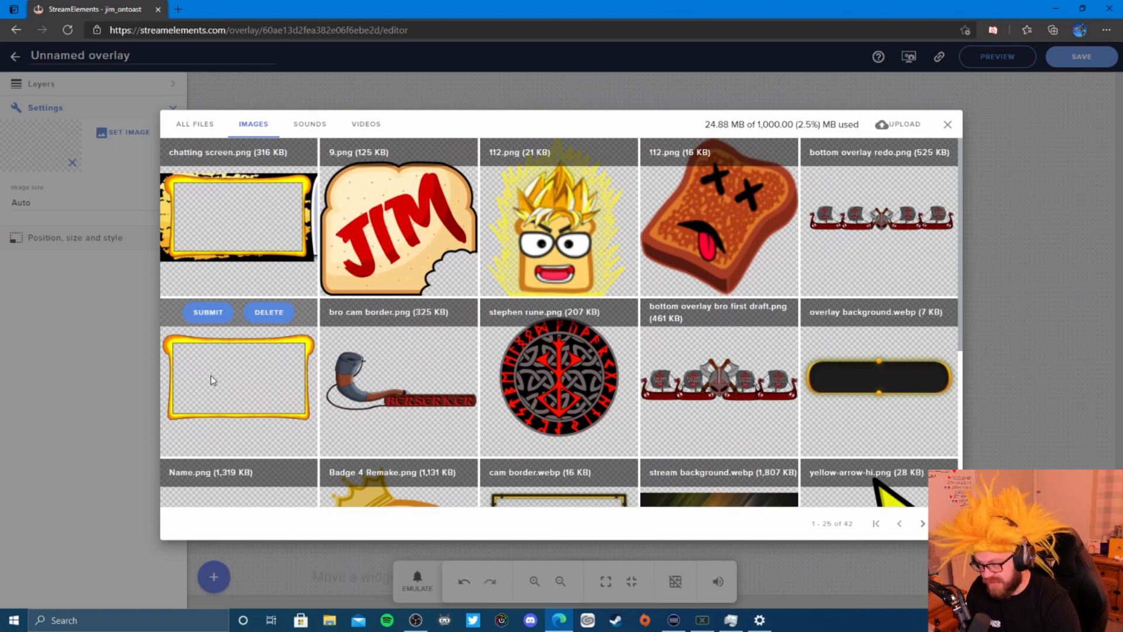
left_click(200, 312)
left_click_drag(346, 209, 354, 246)
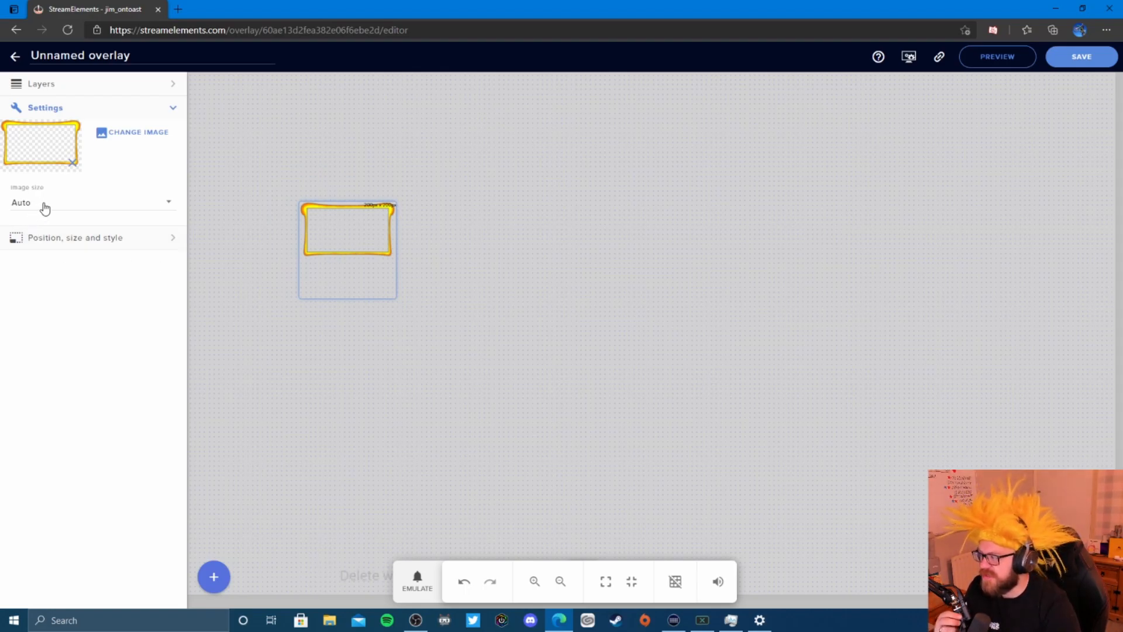
- Resize the frame to about 637x374 with Image size set to Scaled, then move it
left_click_drag(361, 234, 341, 219)
left_click_drag(373, 281, 582, 363)
left_click(117, 203)
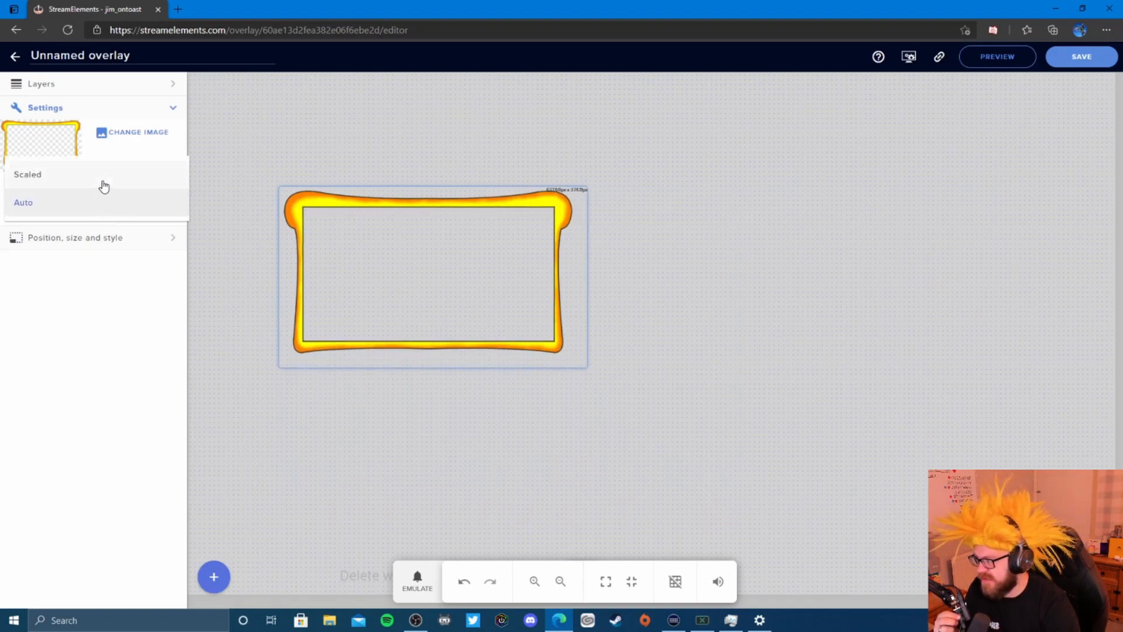
left_click(103, 184)
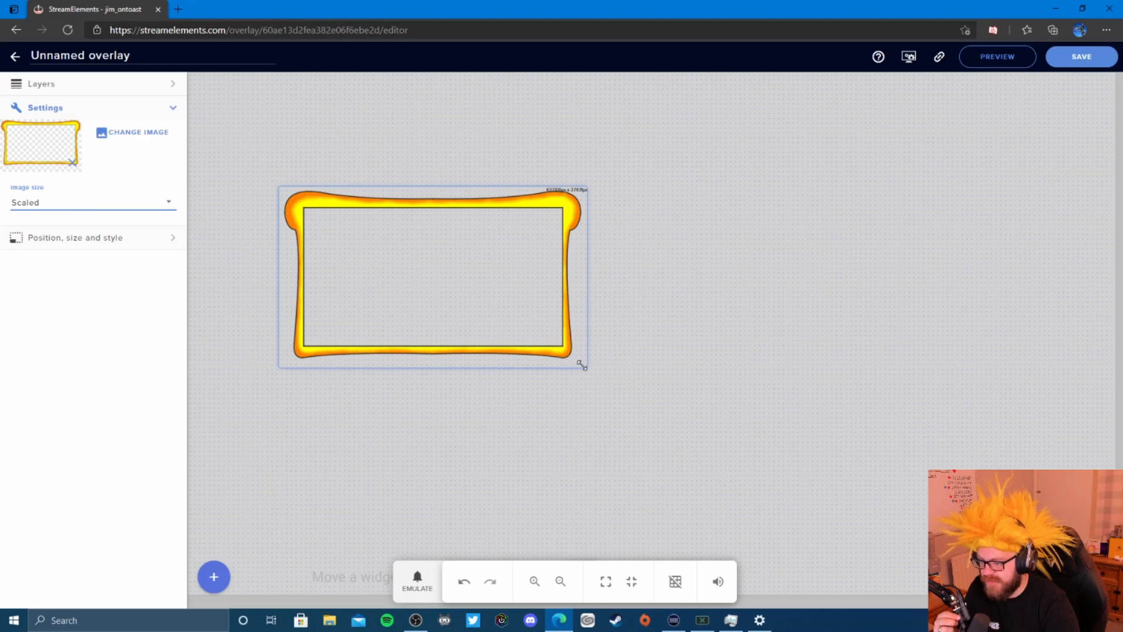
left_click_drag(585, 367, 1109, 605)
left_click_drag(736, 347, 666, 222)
left_click_drag(1043, 517, 1044, 554)
- Switch Image size back to Auto, shrink the frame and place it near the left edge
left_click(145, 206)
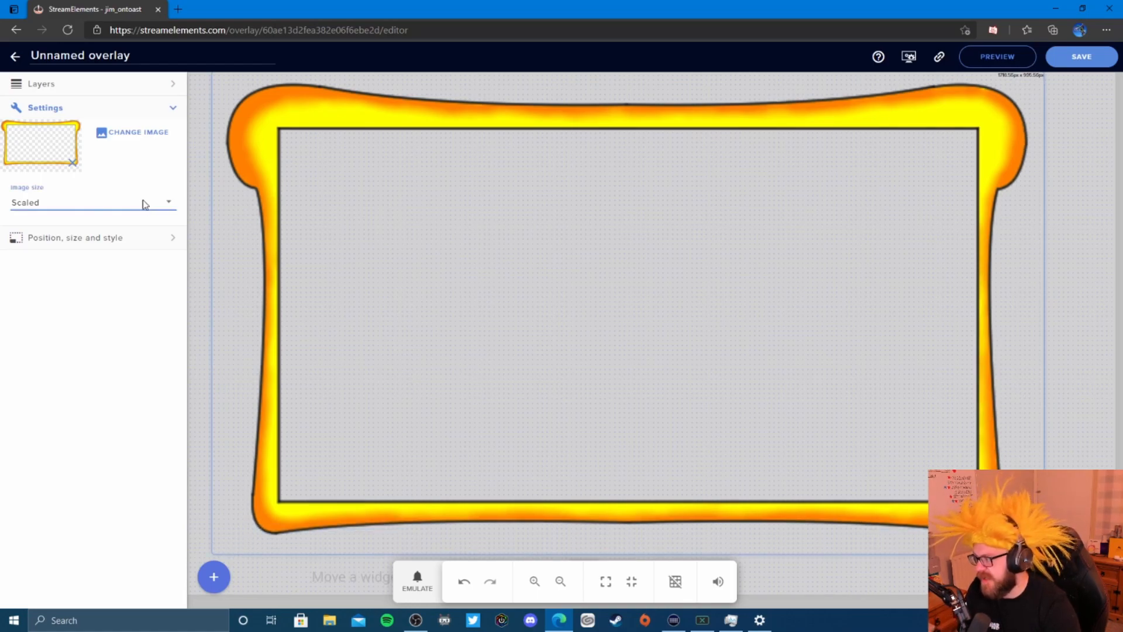
left_click(73, 232)
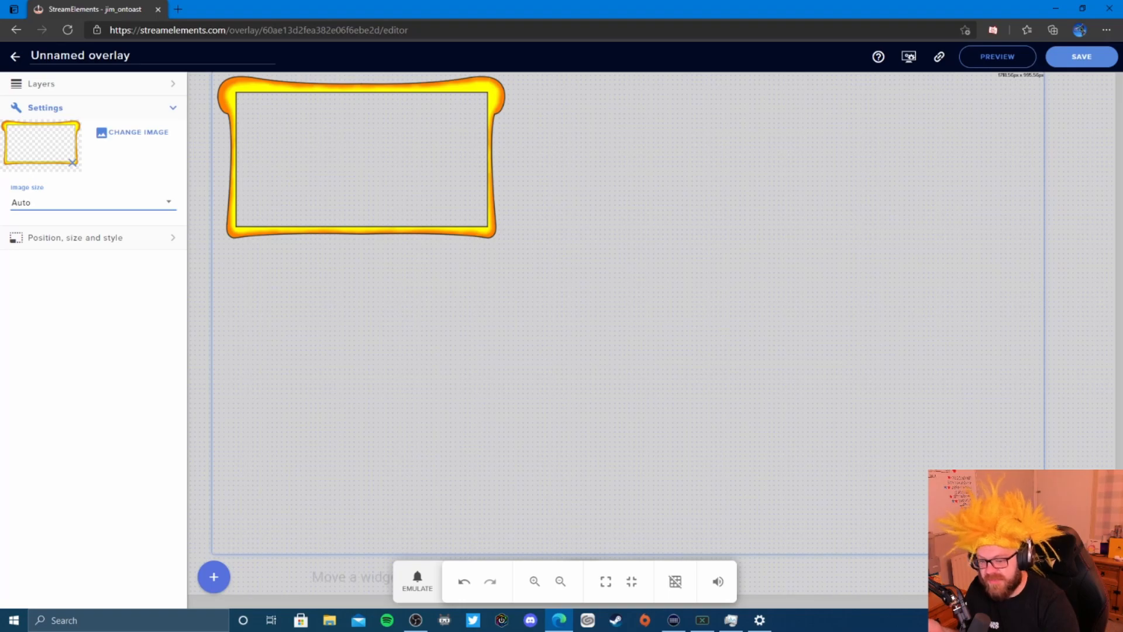
left_click_drag(1043, 552, 517, 252)
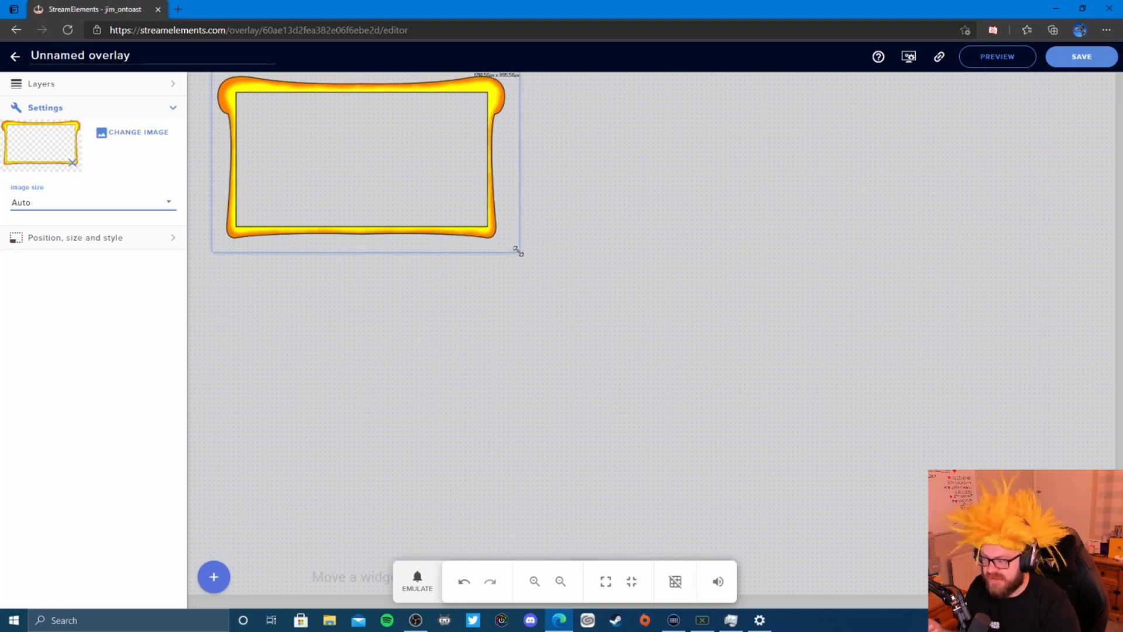
left_click_drag(351, 170, 332, 332)
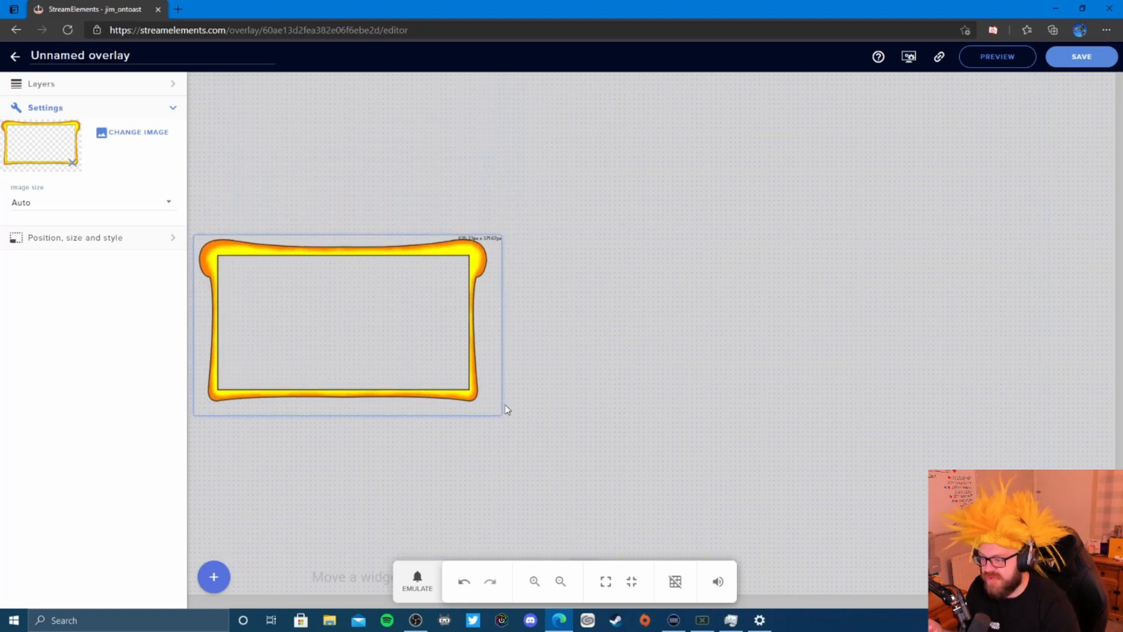
left_click_drag(503, 414, 393, 376)
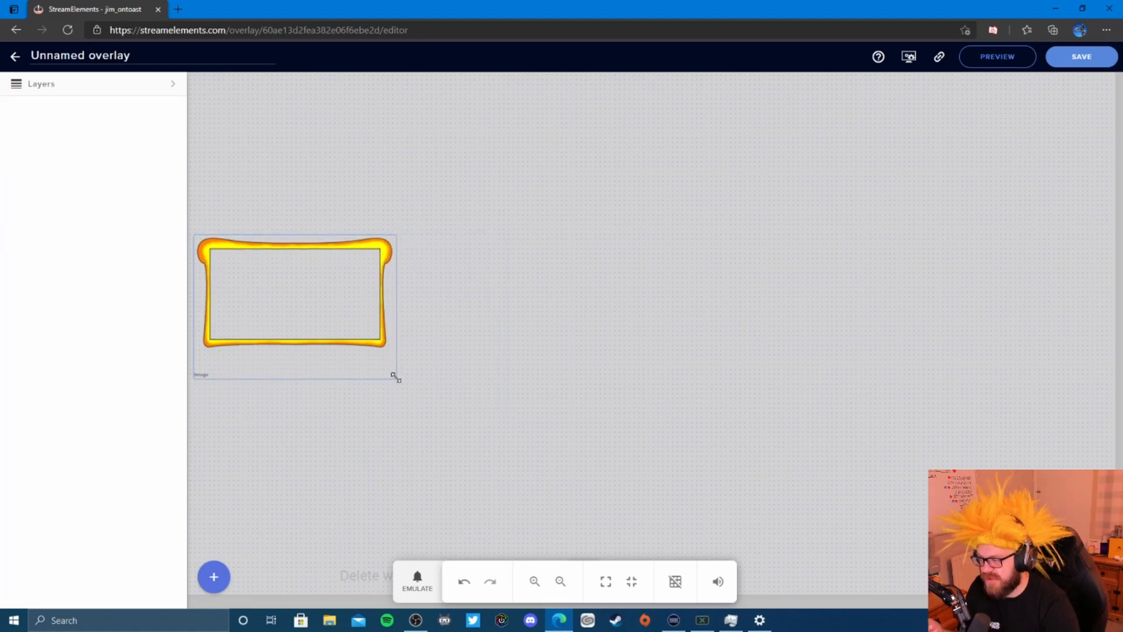
left_click_drag(311, 304, 328, 195)
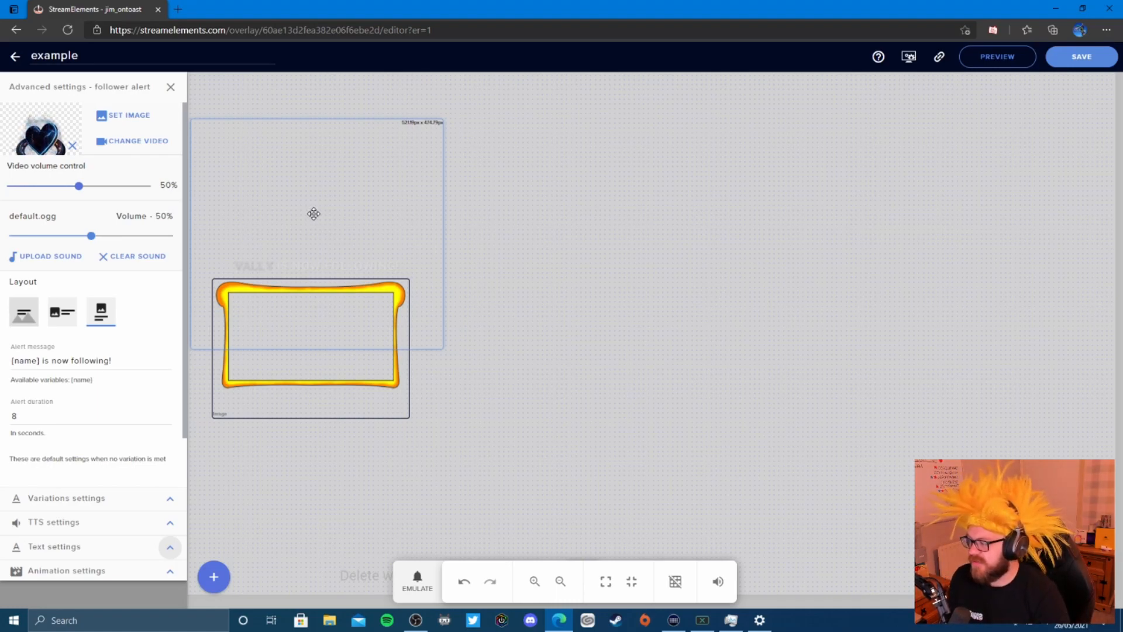
- Play a test Follower alert, then close the event list and the alert's advanced settings
left_click(417, 582)
left_click(433, 372)
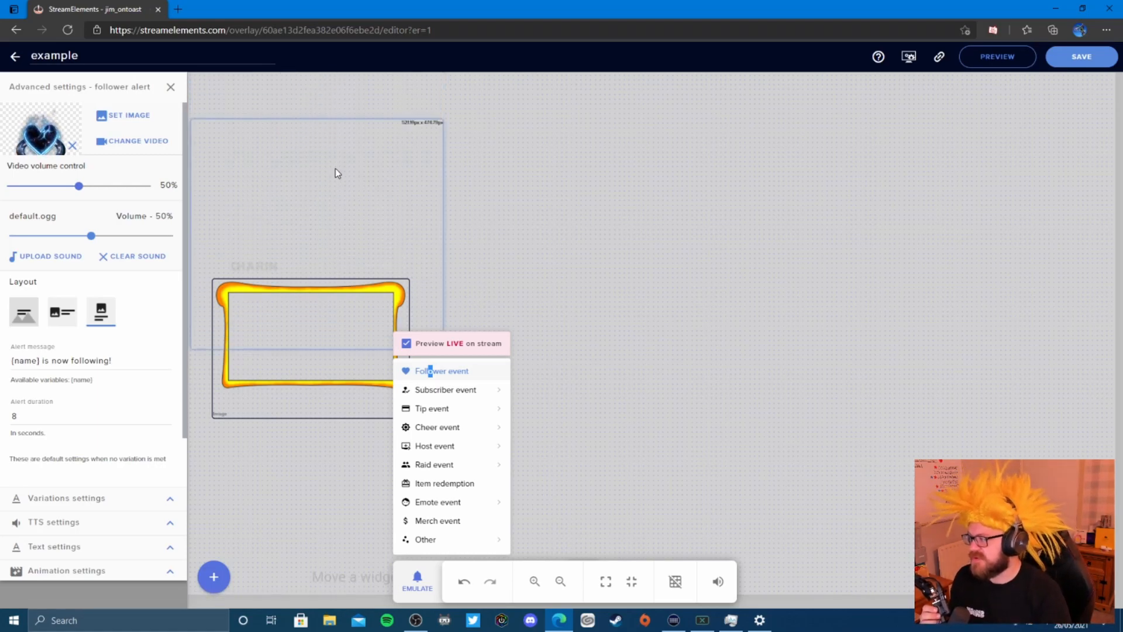
left_click(171, 88)
left_click(170, 87)
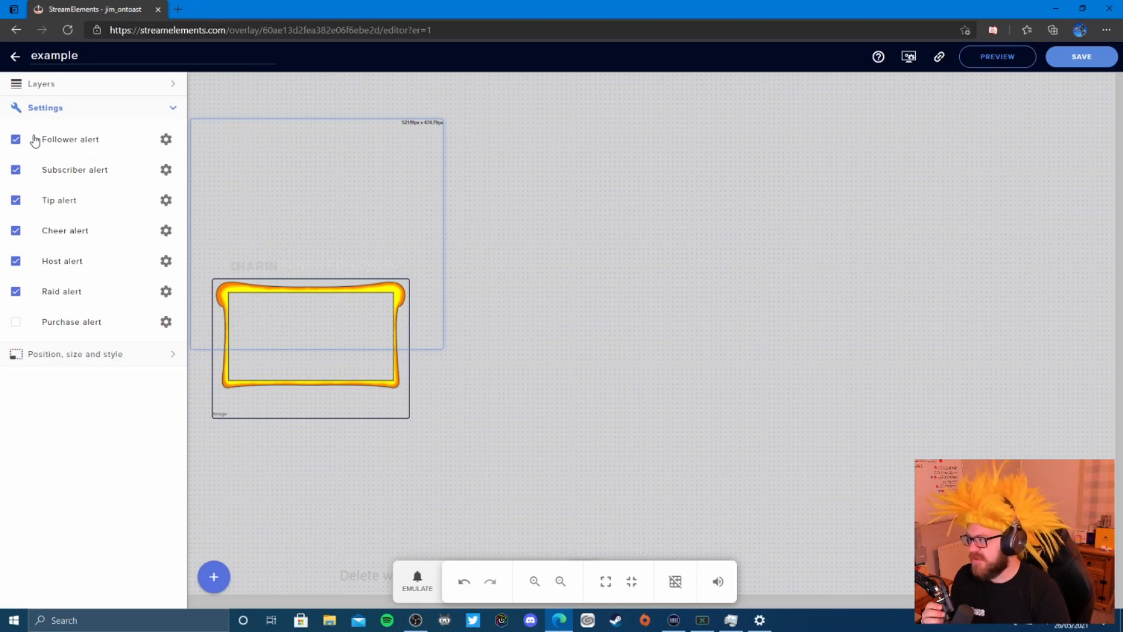
- Replace 'is now following!' in the Follower alert message with 'Welcome to the loaf!'
left_click(169, 142)
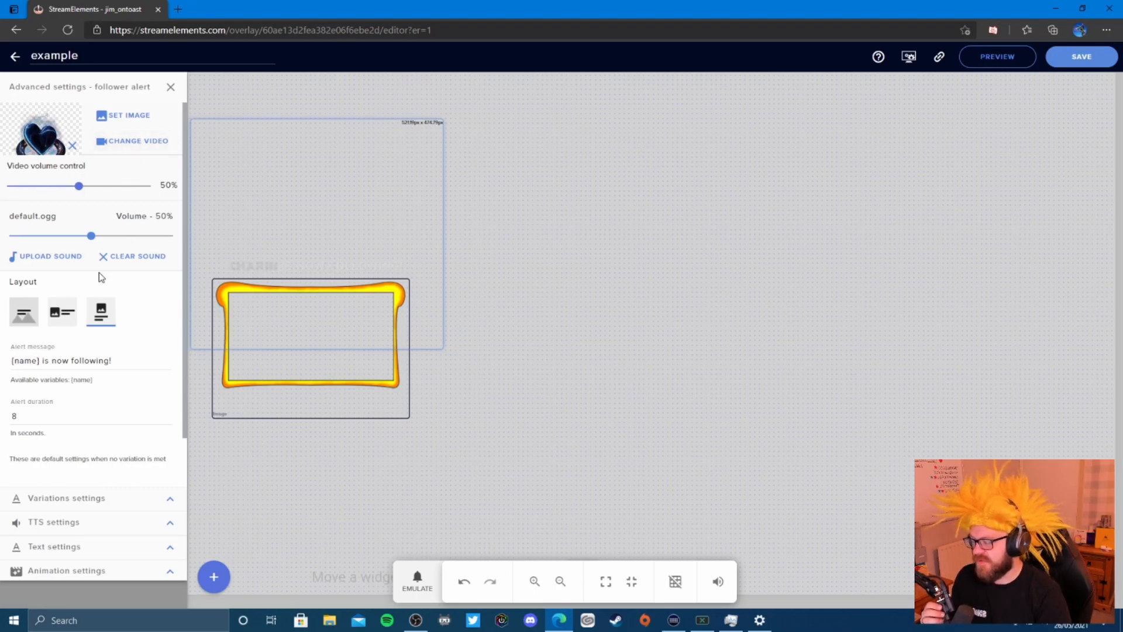
scroll(116, 277, "down", 1)
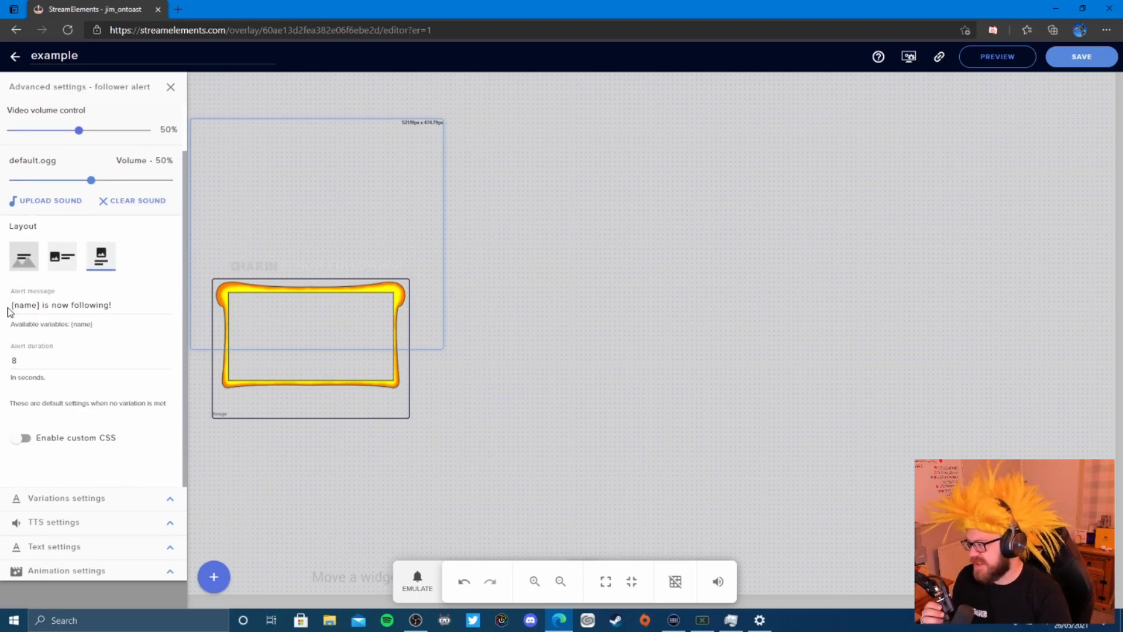
left_click_drag(118, 307, 42, 310)
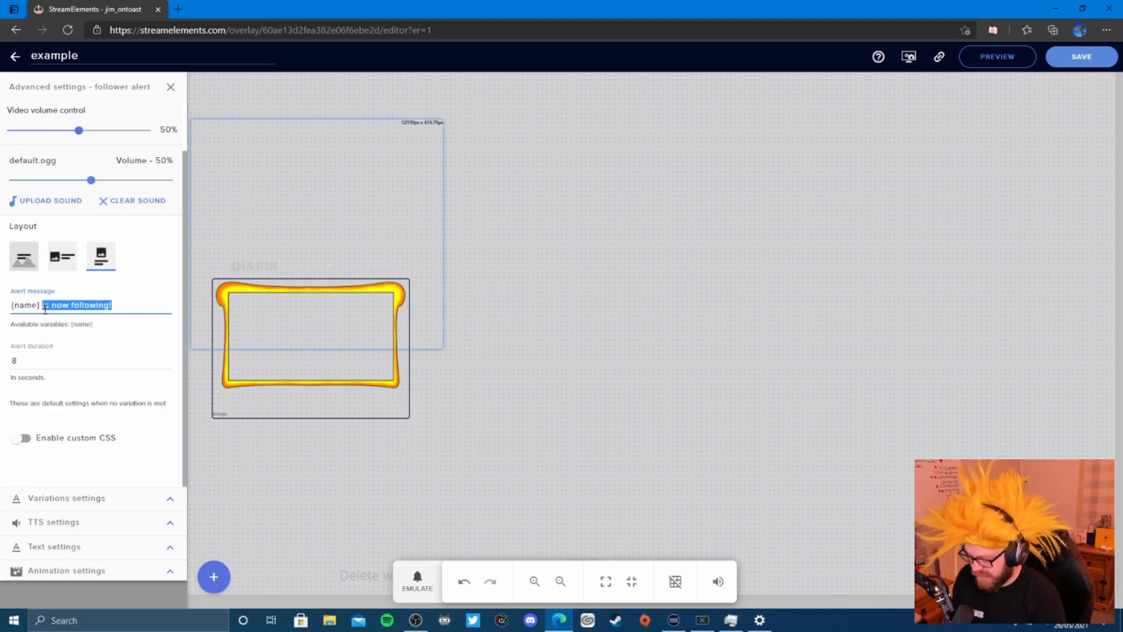
key("BackSpace")
type("Welcome")
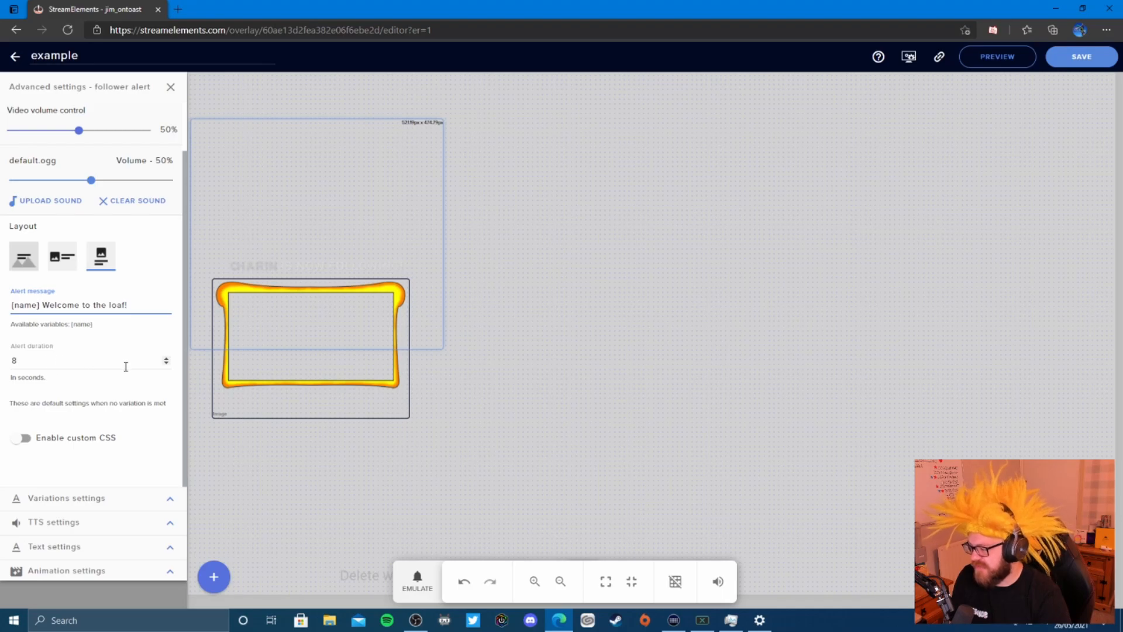
scroll(129, 313, "up", 1)
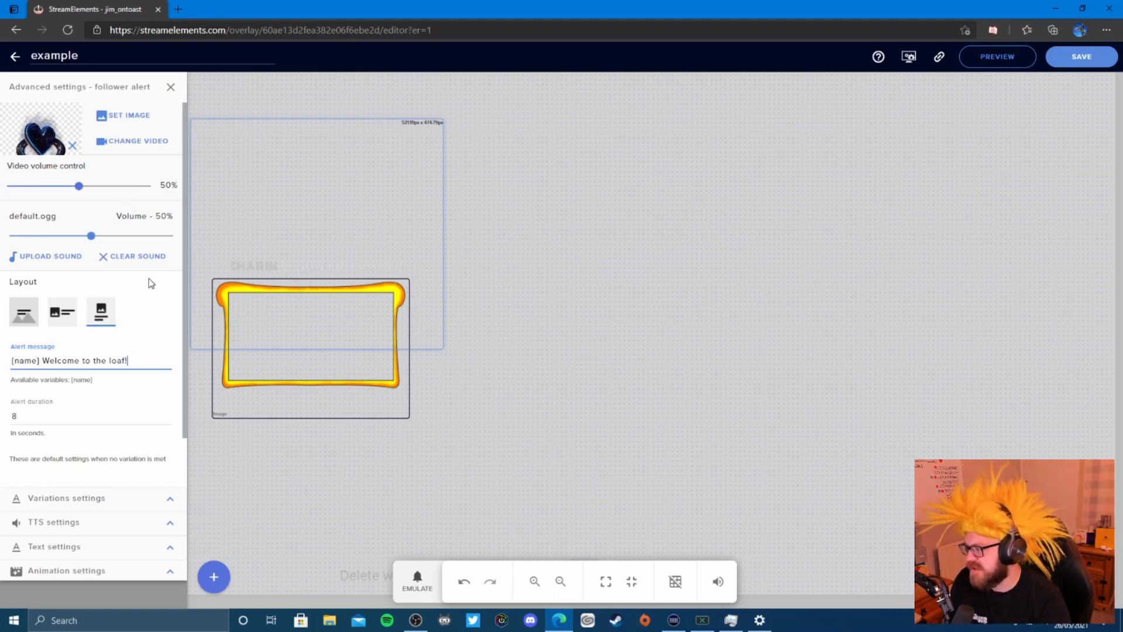
left_click(170, 89)
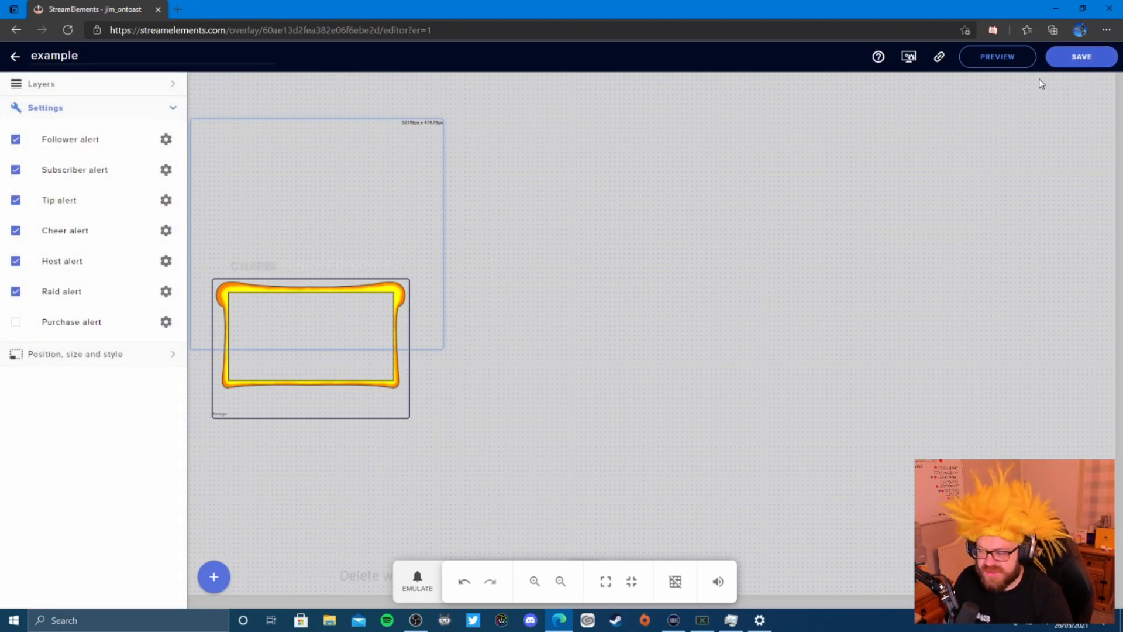
- Play a test follower alert to preview the new message
left_click(412, 581)
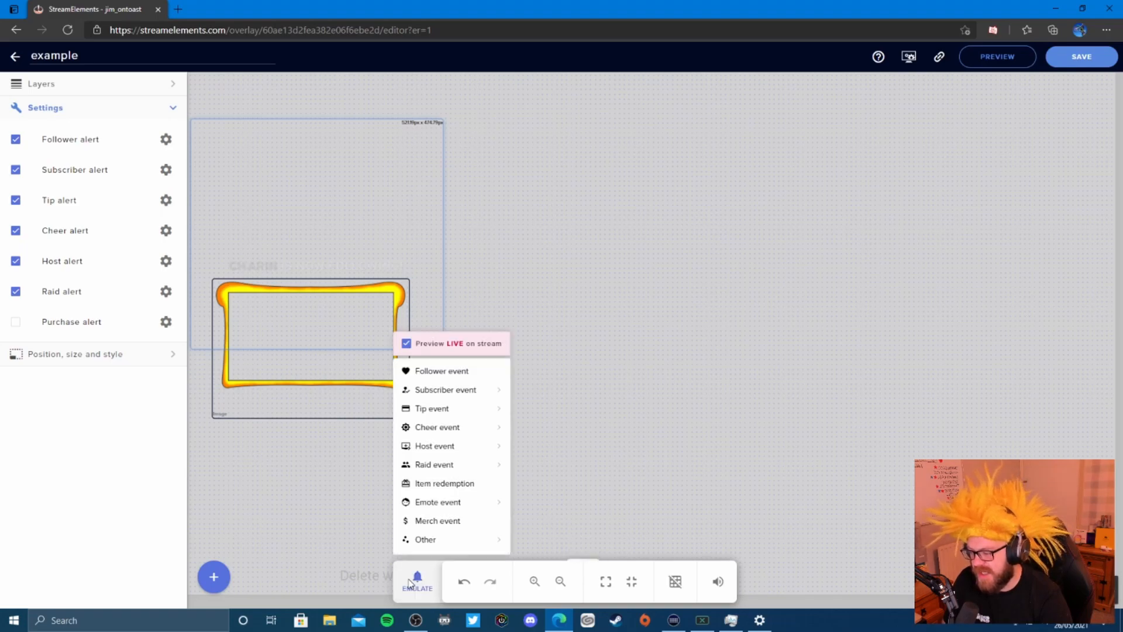
left_click(455, 373)
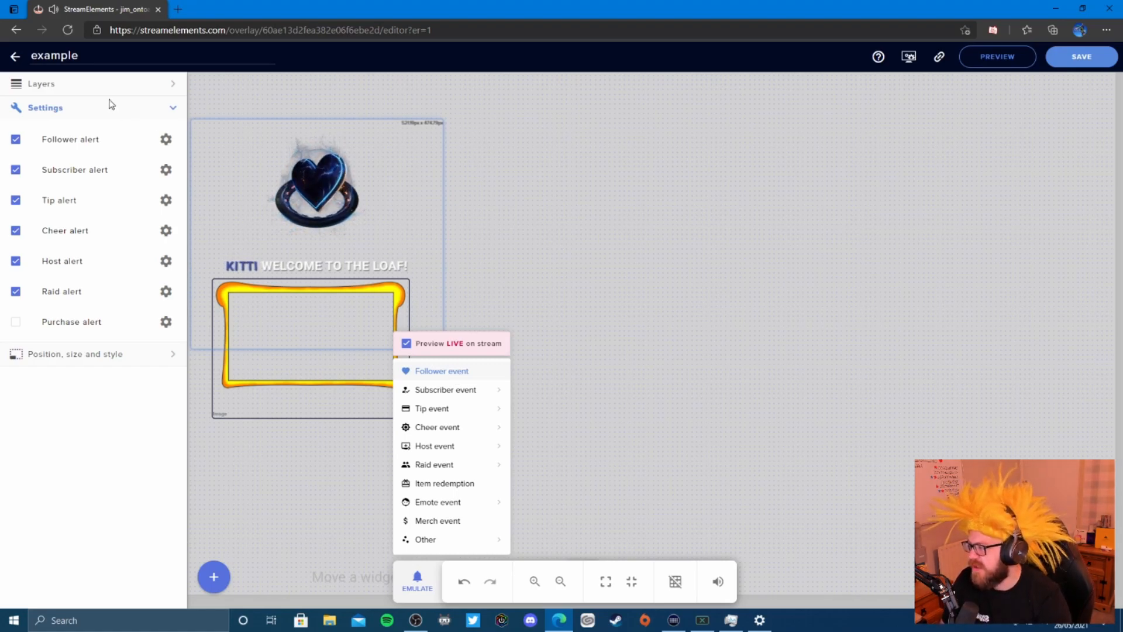
left_click(169, 142)
- Expand the follower alert's Text settings: Roboto, #ffffff, size 25, bold, centred
left_click(167, 141)
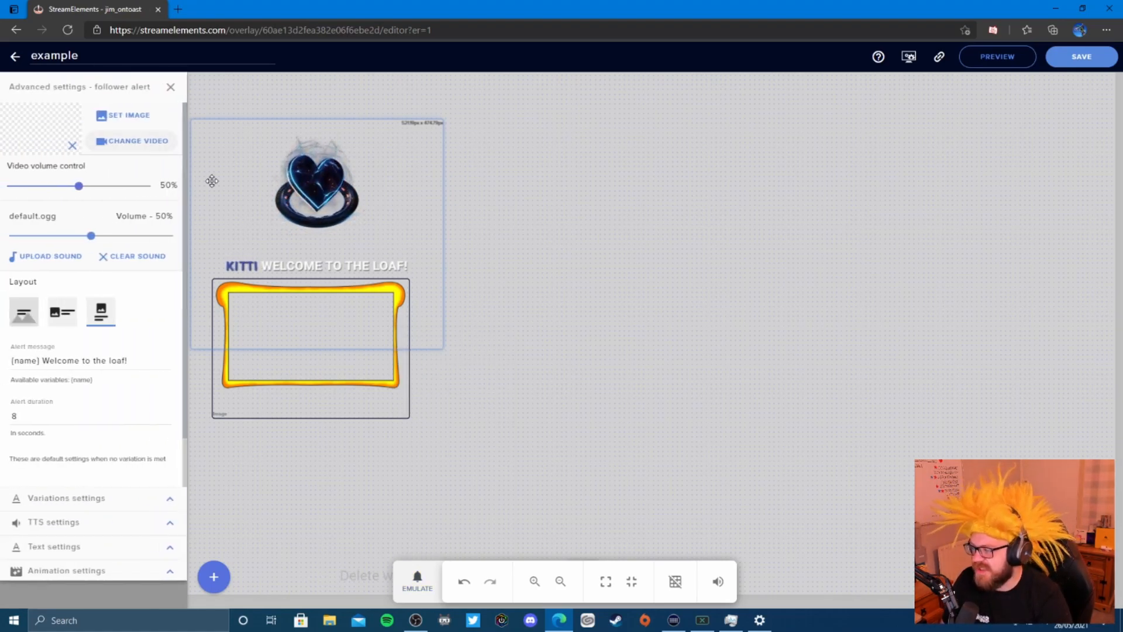
scroll(132, 316, "down", 1)
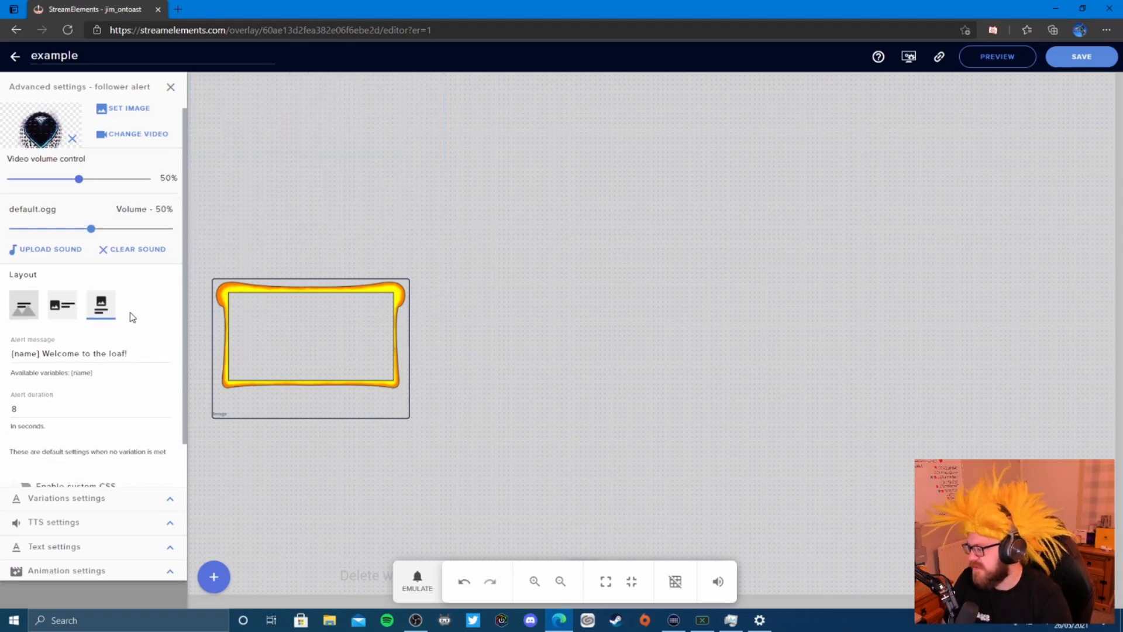
left_click(171, 547)
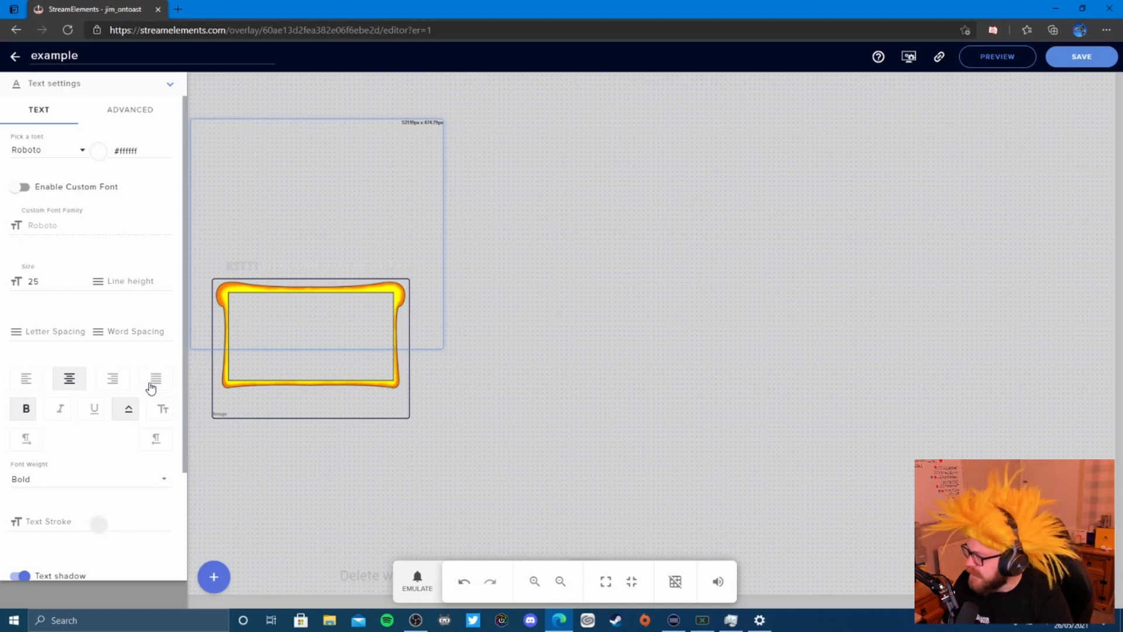
- Change the follower alert text colour to red
left_click(99, 153)
left_click_drag(102, 175, 143, 159)
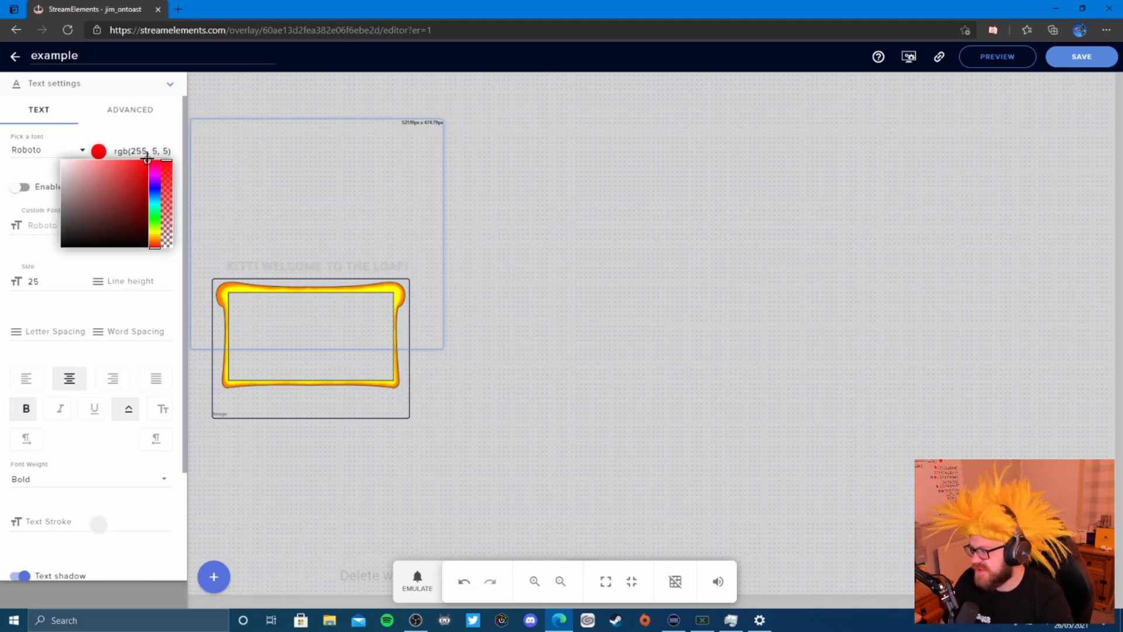
left_click(173, 131)
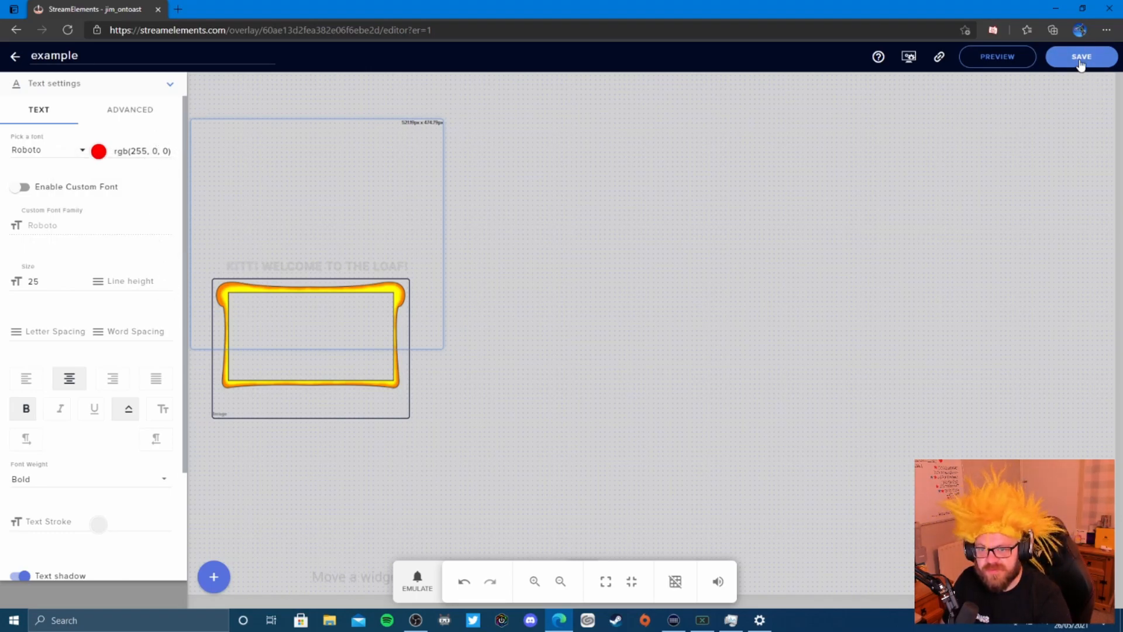
- Play a test follower alert on the canvas and save the overlay
left_click(417, 579)
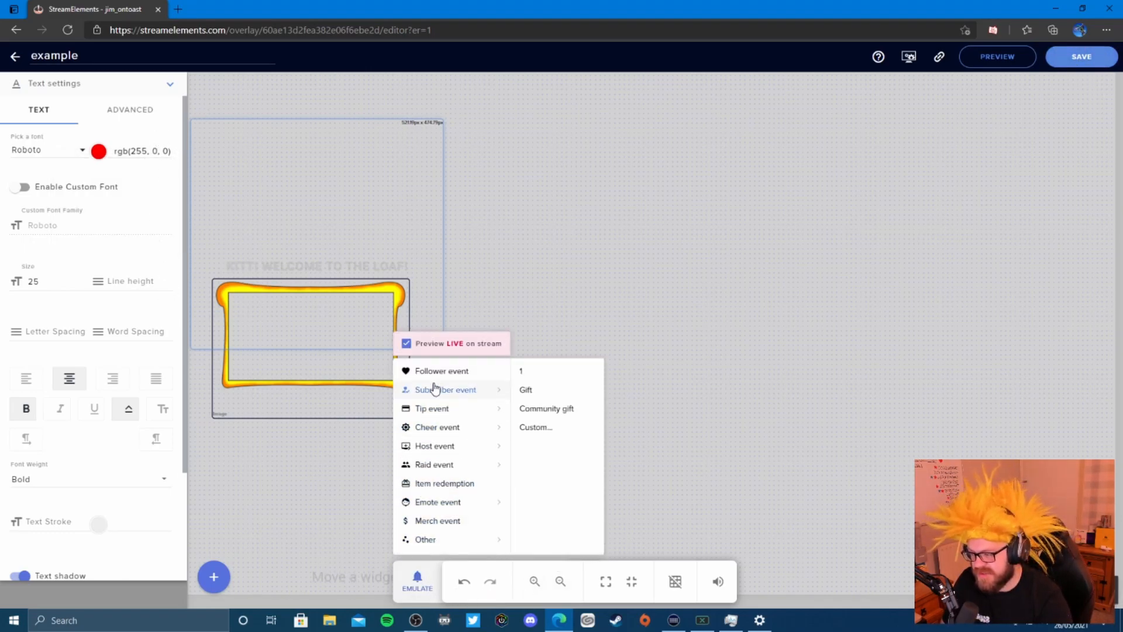
left_click(439, 372)
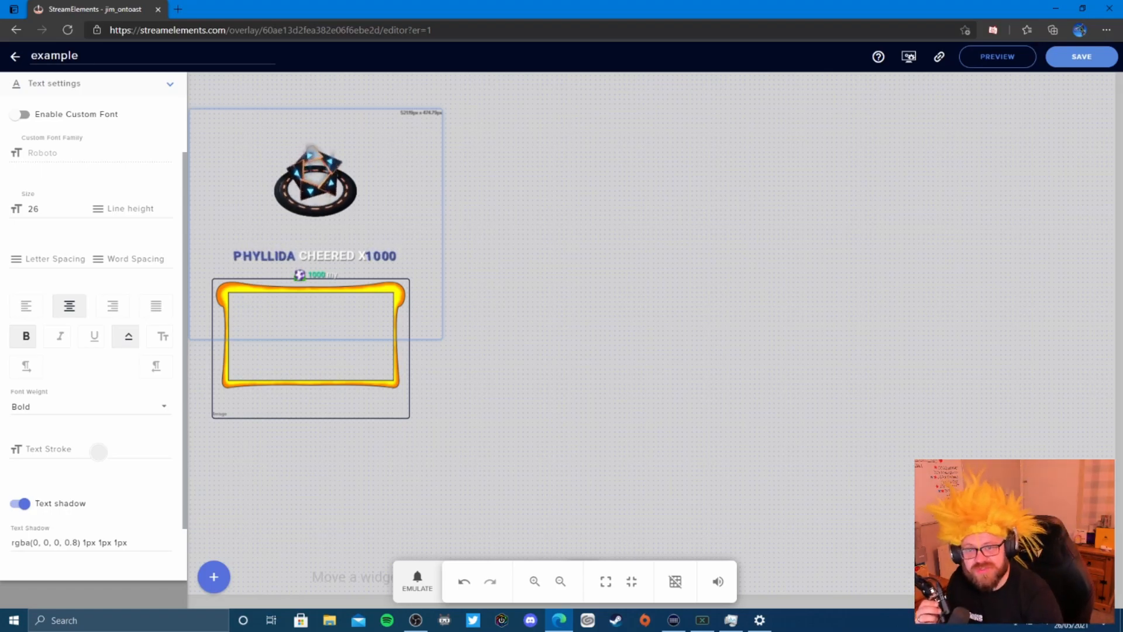
left_click(1085, 59)
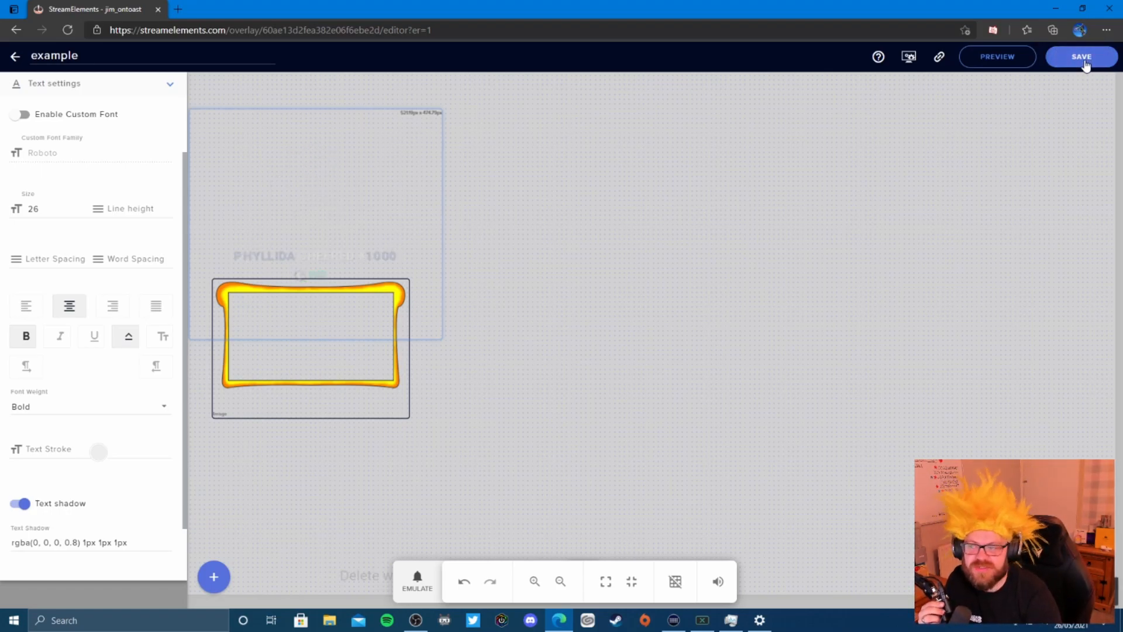
- Return to the overlays list and scroll through the Themes gallery's WIDGETS tab
left_click(16, 59)
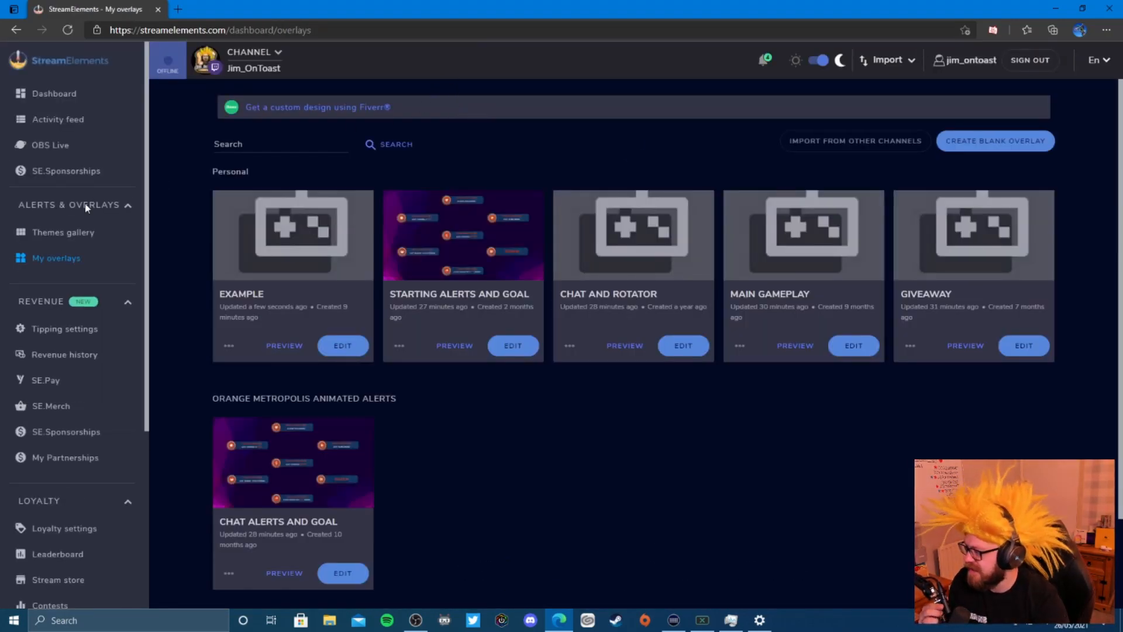
left_click(66, 235)
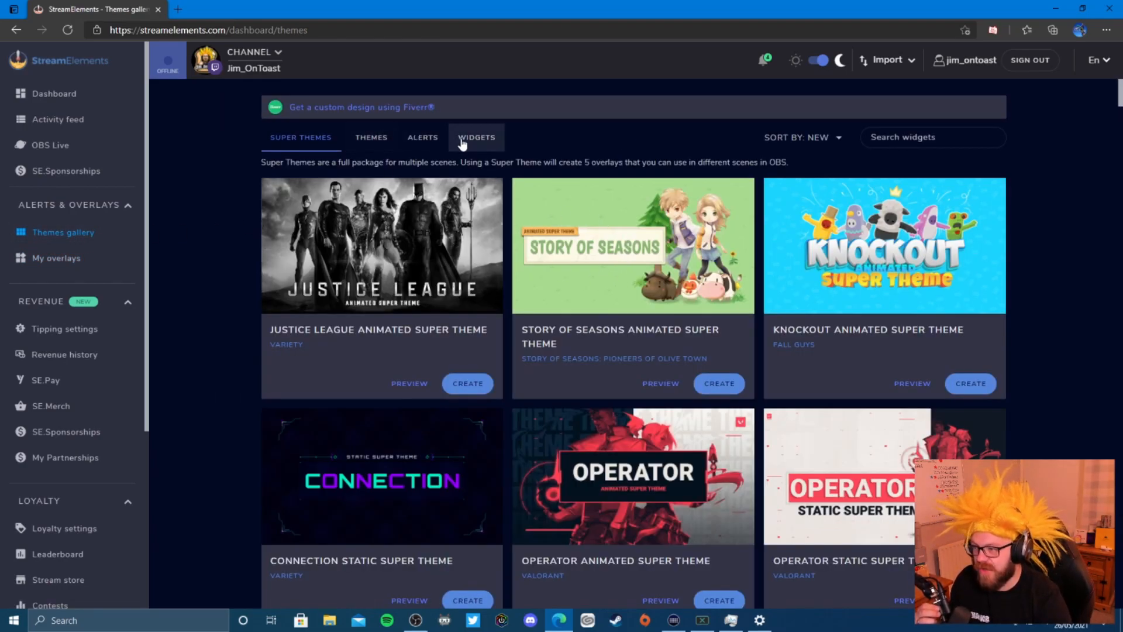
left_click(472, 141)
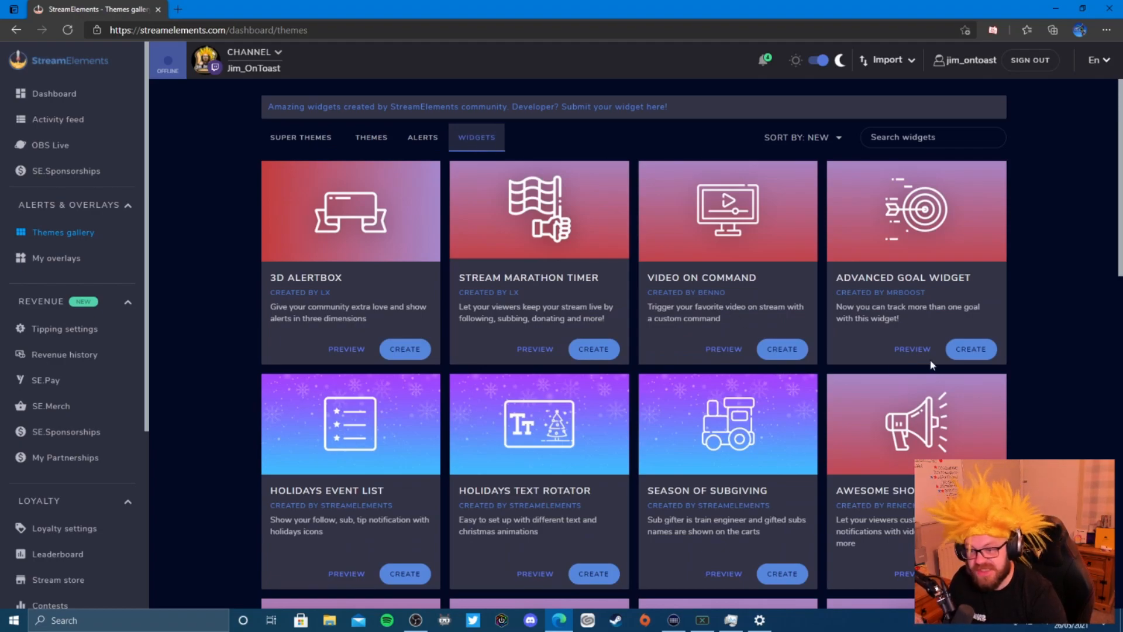
scroll(932, 365, "down", 2)
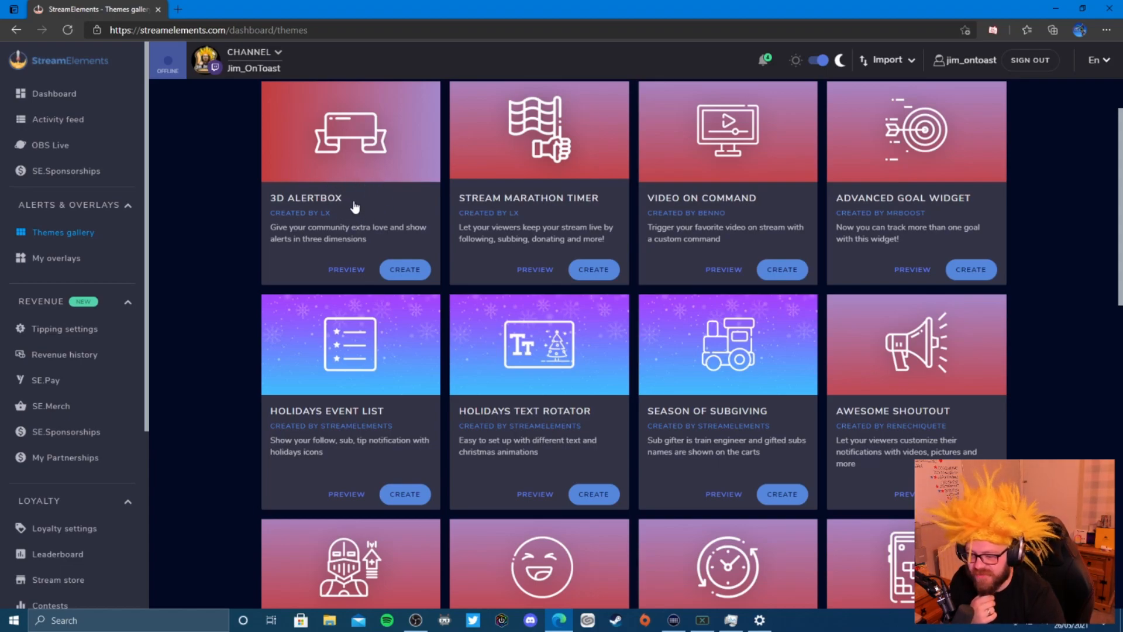
scroll(647, 343, "down", 7)
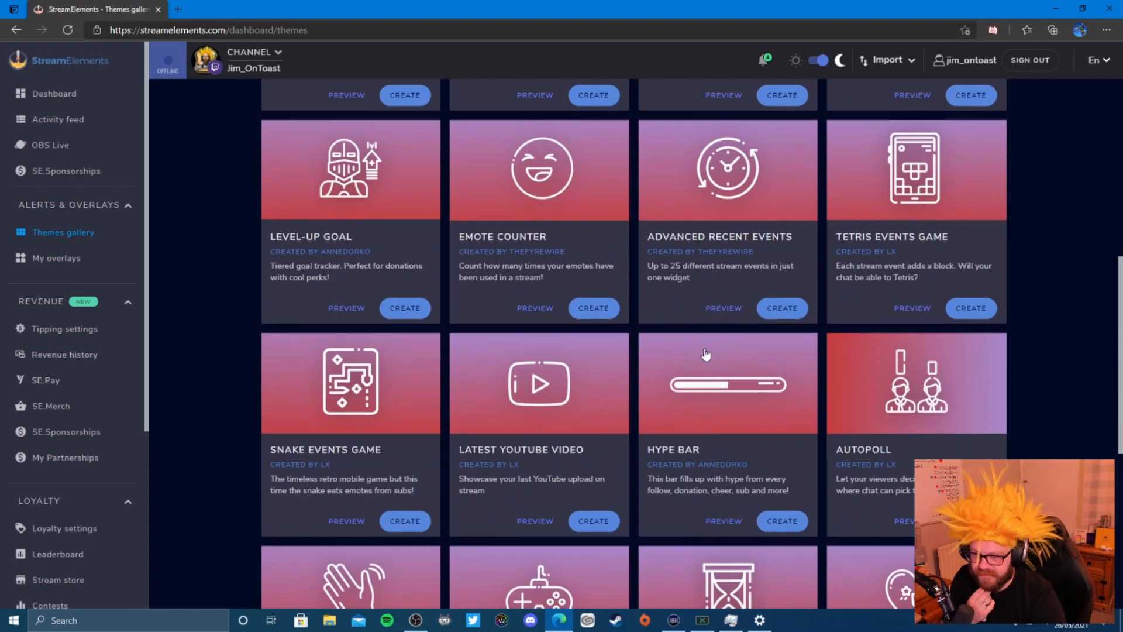
scroll(705, 350, "down", 4)
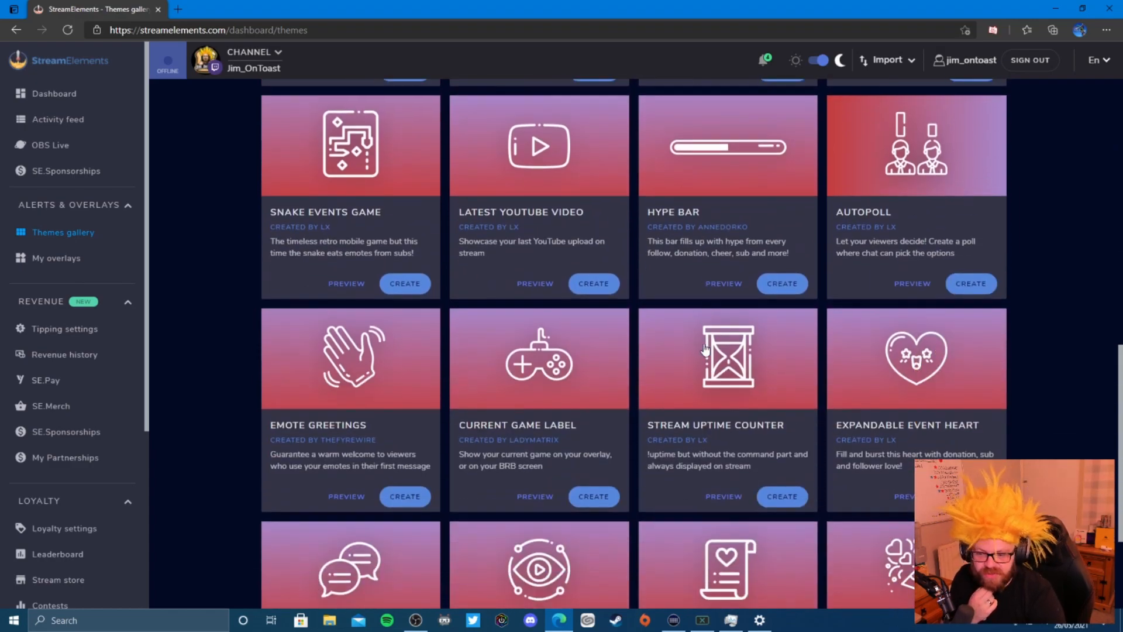
scroll(706, 350, "down", 3)
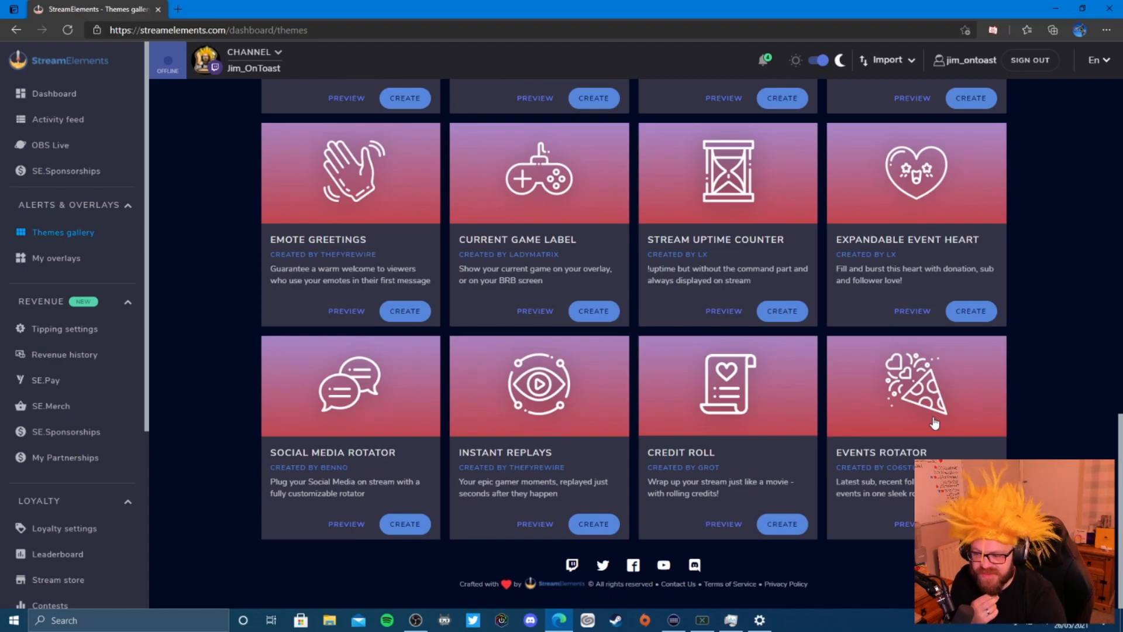
- Copy the Events Rotator widget into the existing 'example' overlay and view My overlays
left_click(906, 523)
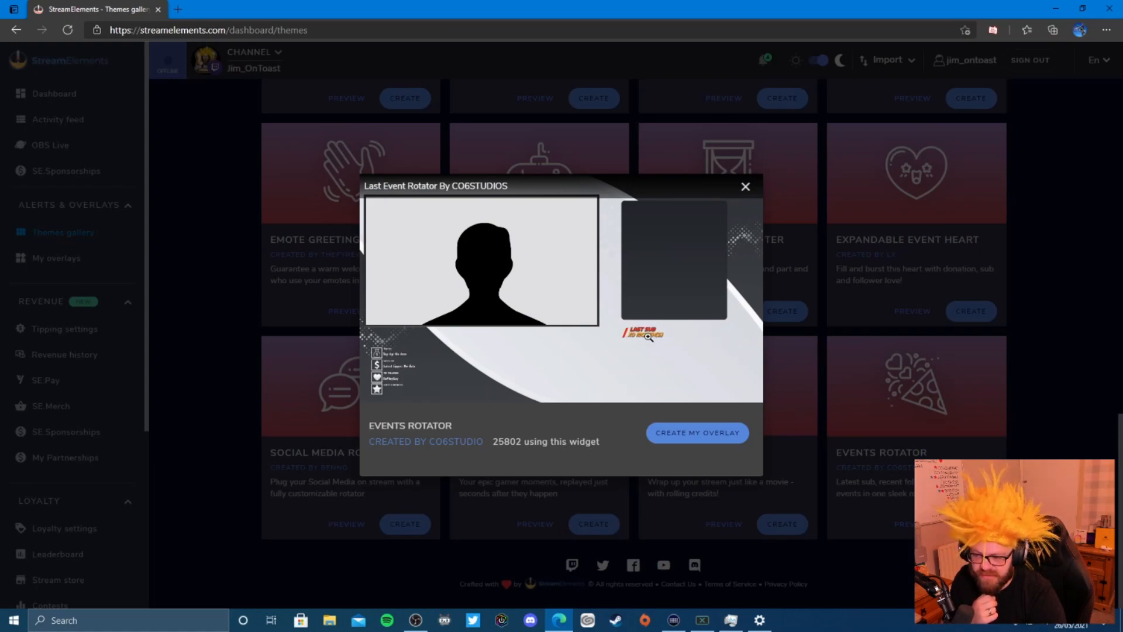
left_click(732, 436)
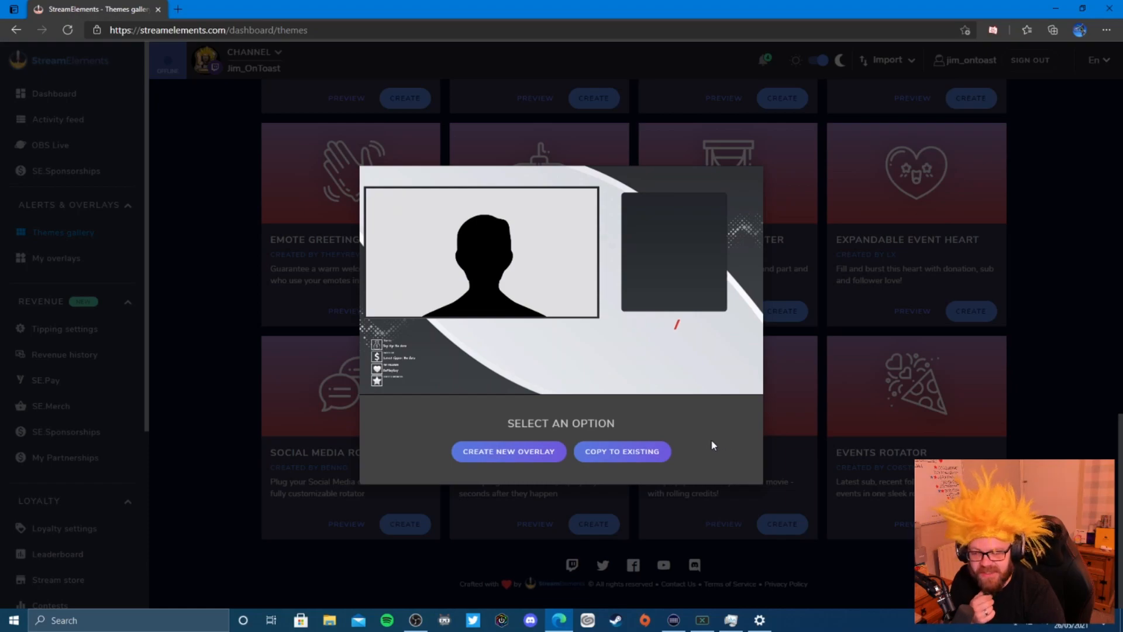
left_click(644, 451)
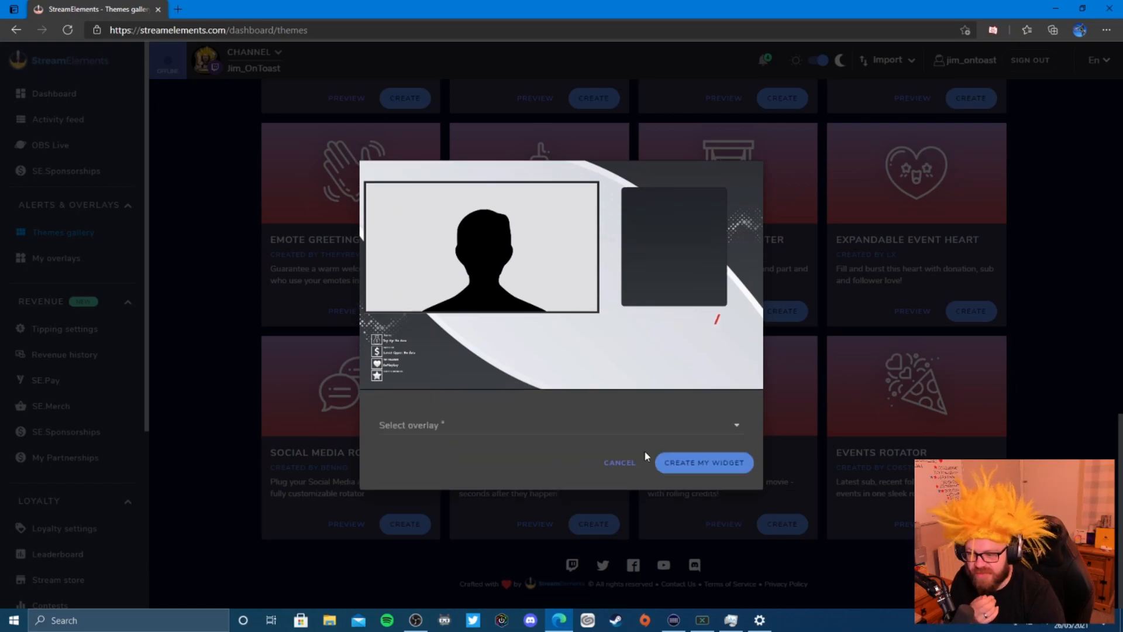
left_click(565, 434)
left_click(434, 453)
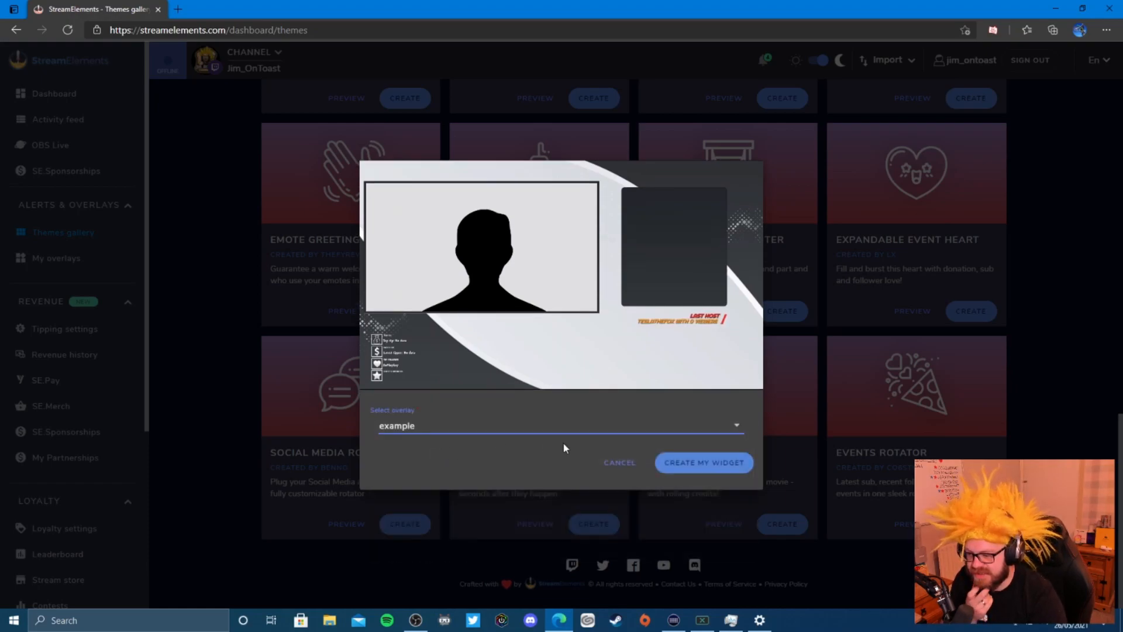
left_click(708, 463)
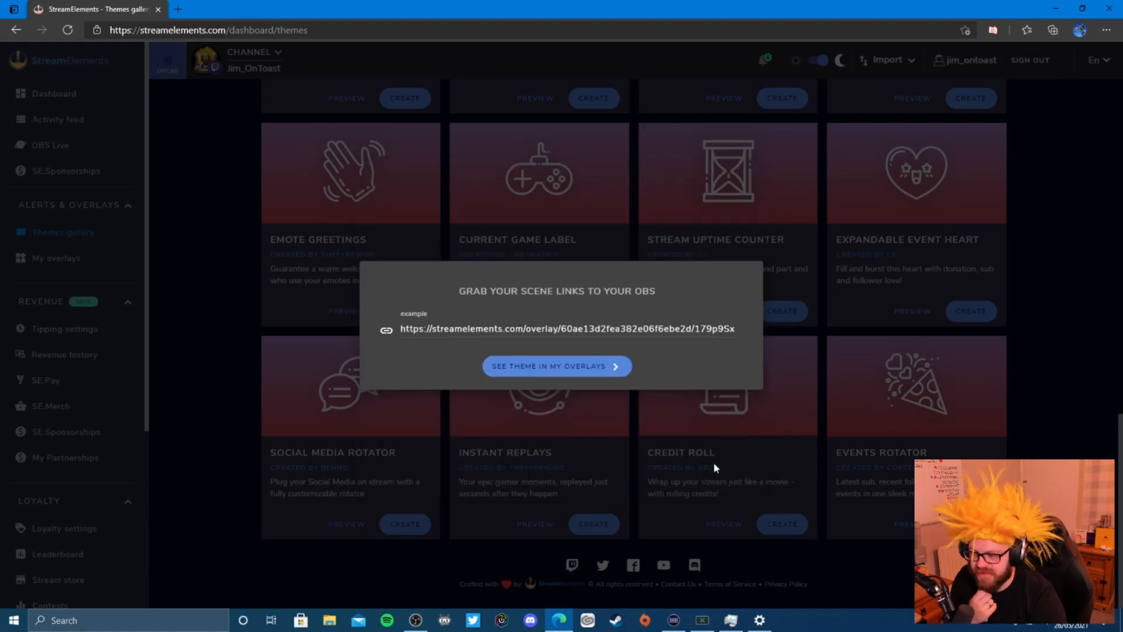
left_click(565, 370)
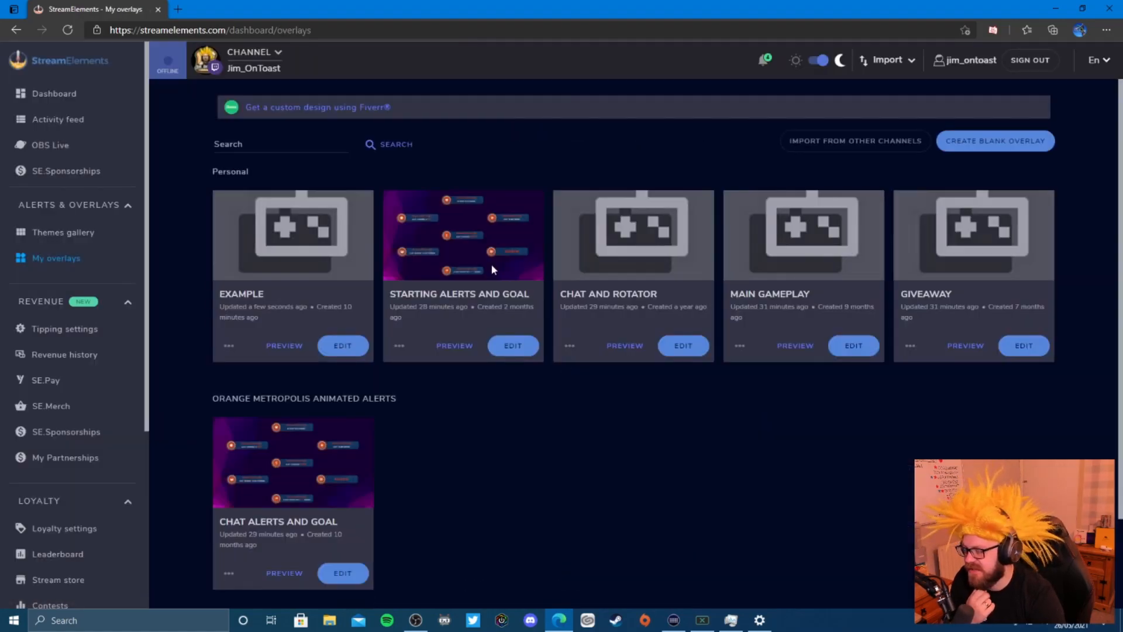
- Open the example overlay and delete the rotator's welcome title and parameter instructions texts
left_click(341, 349)
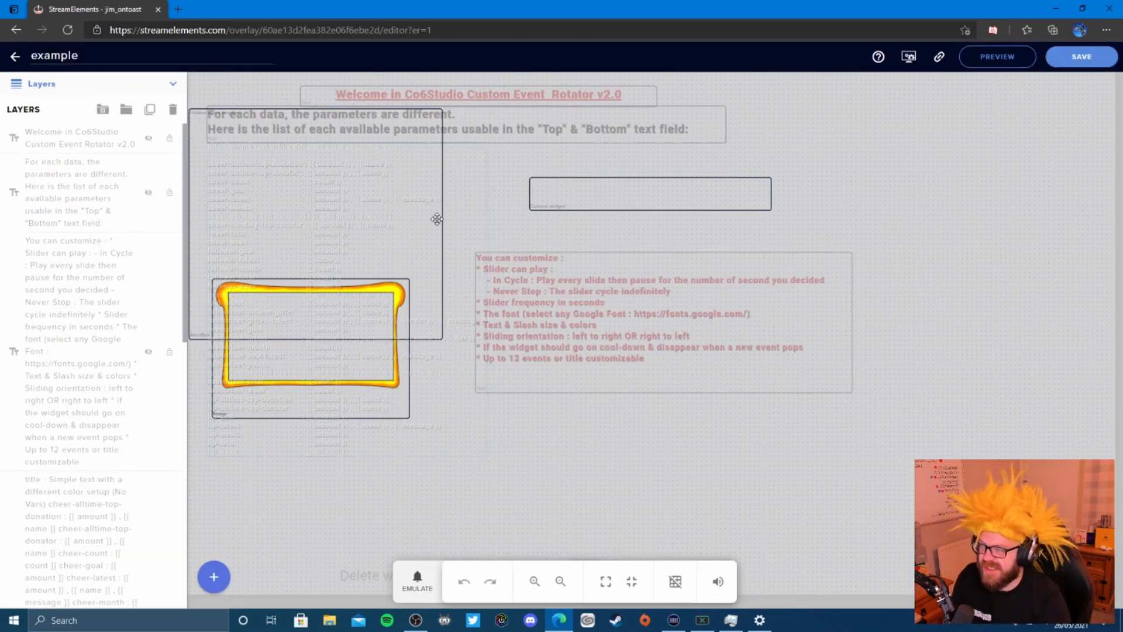
left_click(577, 97)
key("Delete")
left_click(584, 116)
key("Delete")
- Delete the 'You can customize' text, move the parameter list aside, and place the rotator below the cam border
left_click_drag(456, 175, 1061, 196)
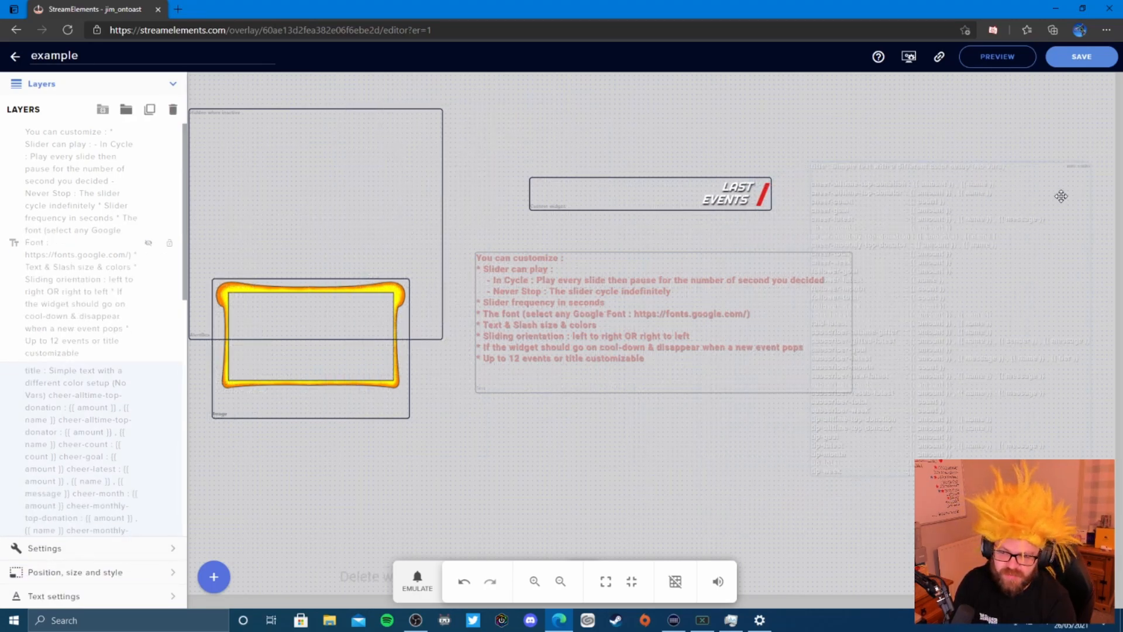
left_click(611, 337)
key("Delete")
left_click_drag(980, 195, 1000, 313)
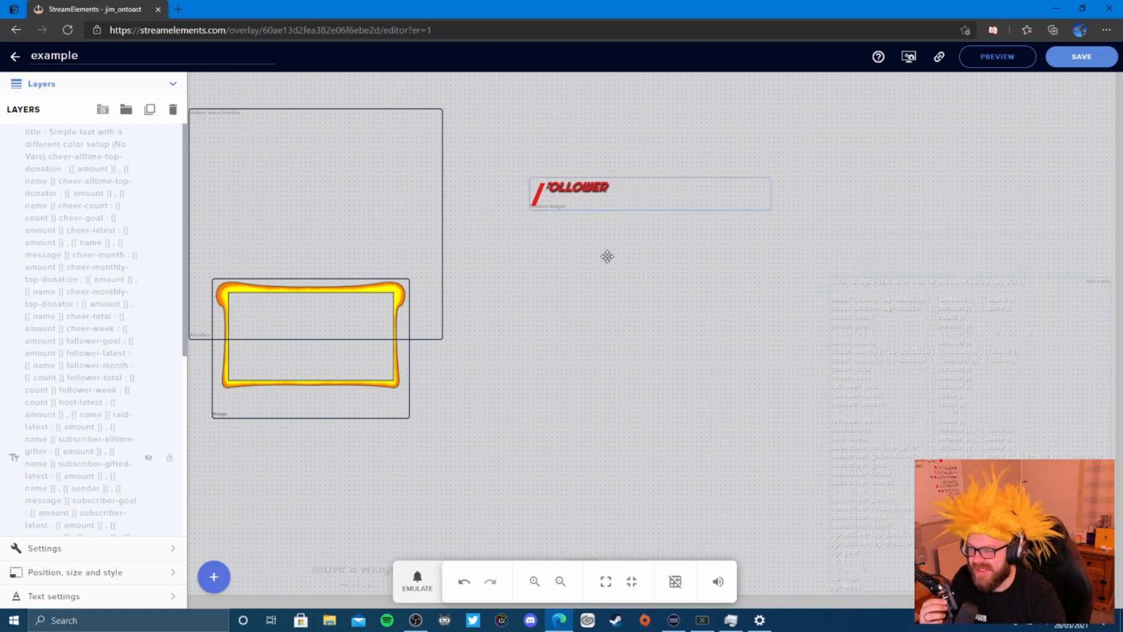
left_click_drag(414, 438, 313, 412)
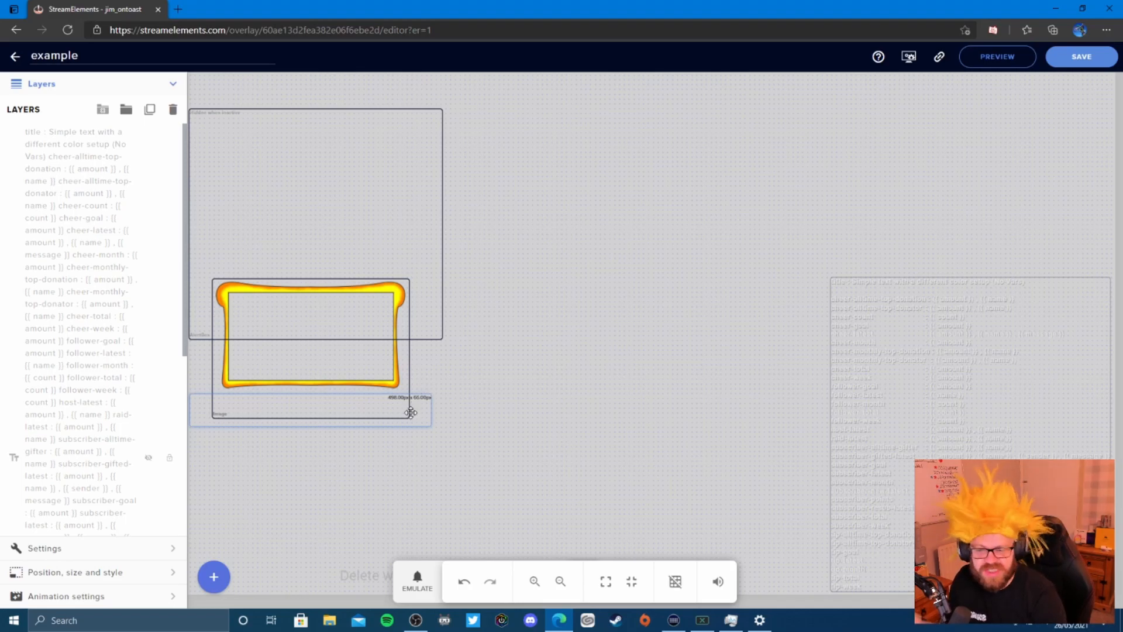
left_click_drag(410, 412, 414, 413)
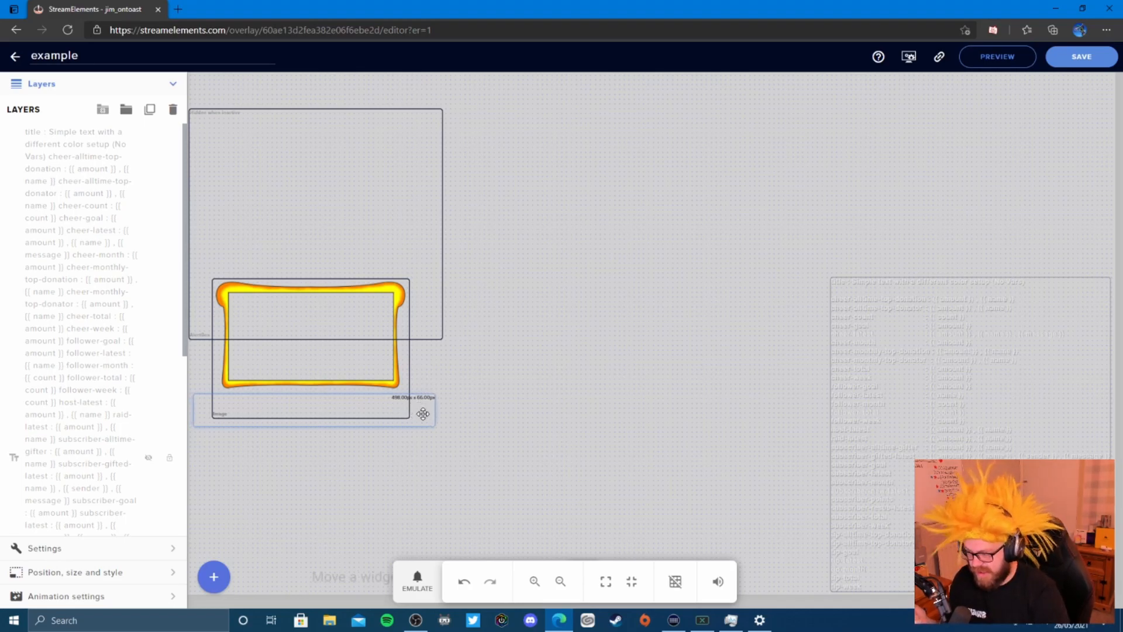
- Show the Events Rotator's settings fields and scroll down to the slide options
left_click(172, 84)
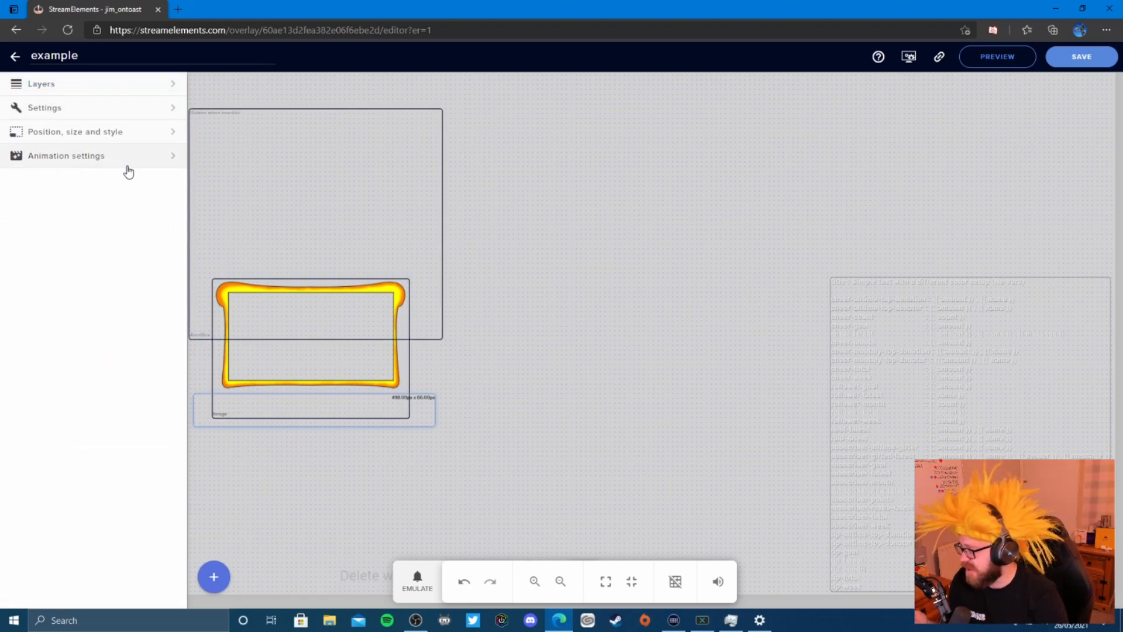
left_click(164, 111)
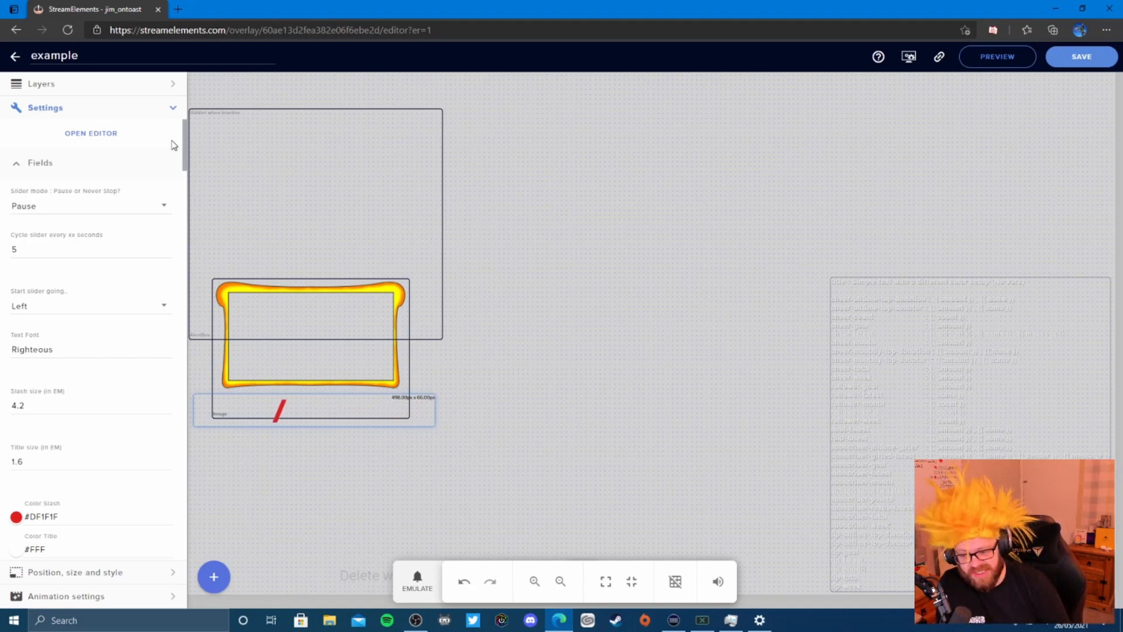
scroll(130, 321, "down", 10)
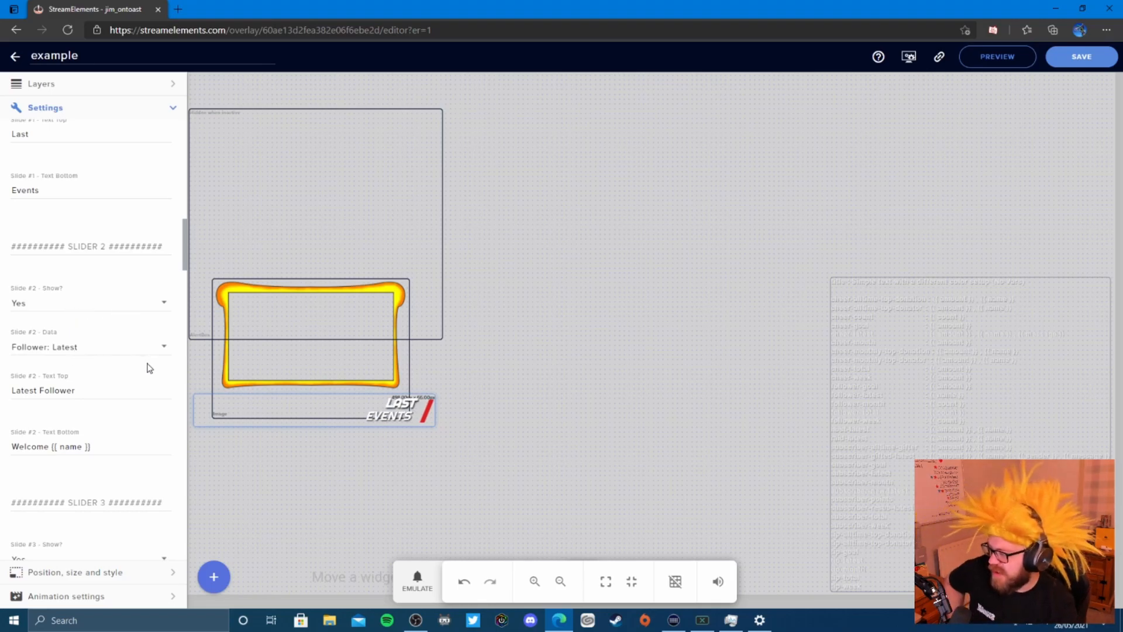
scroll(173, 312, "down", 5)
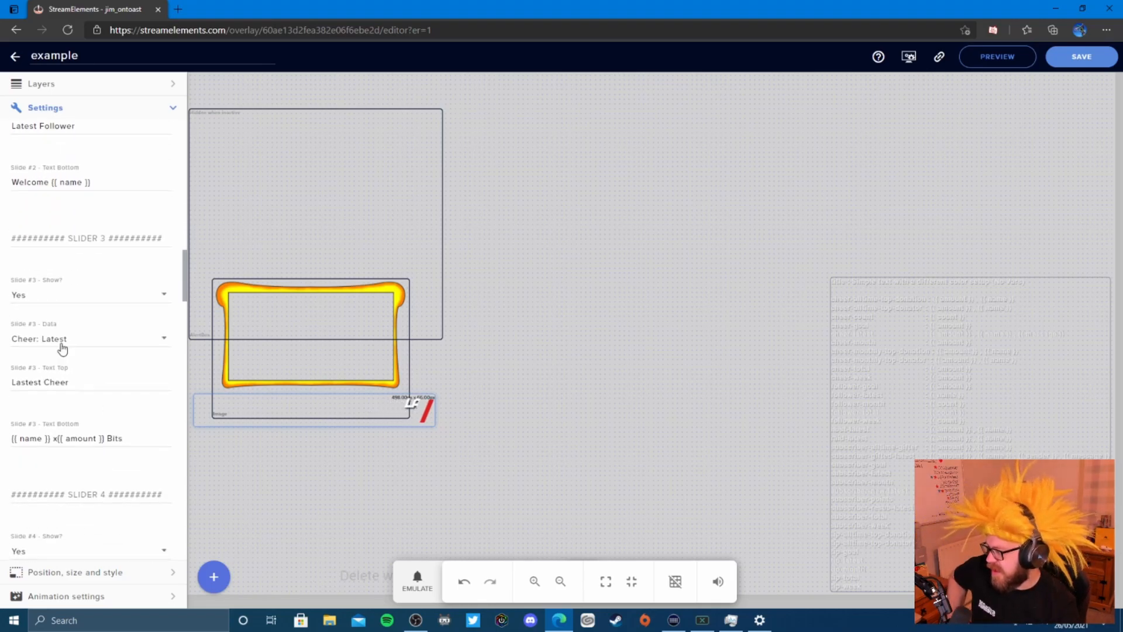
scroll(117, 386, "down", 5)
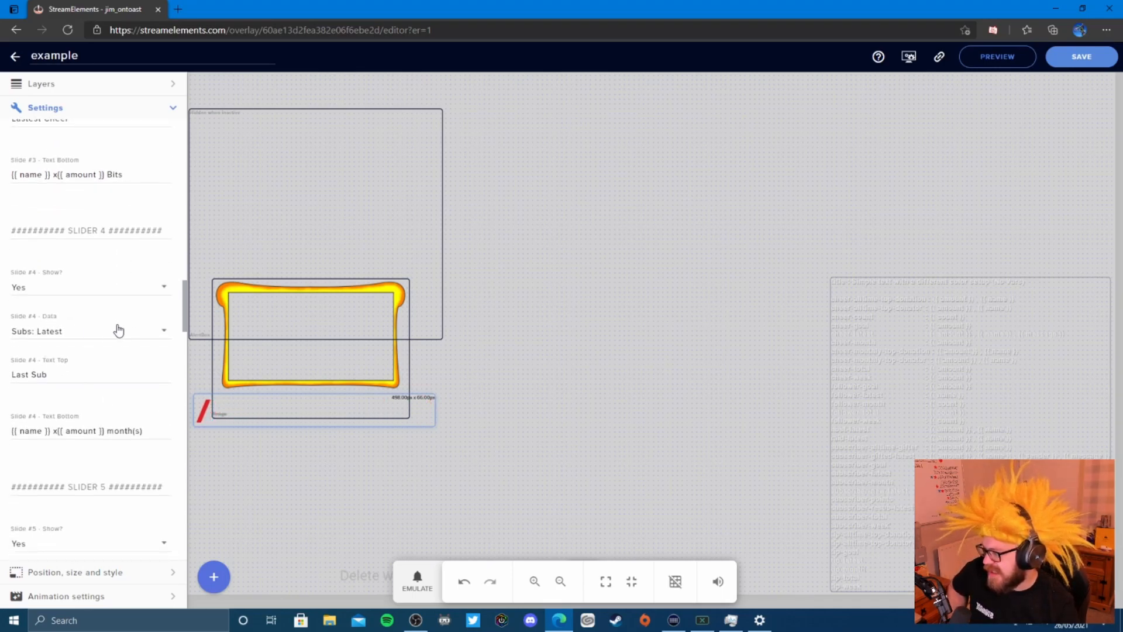
scroll(129, 397, "down", 4)
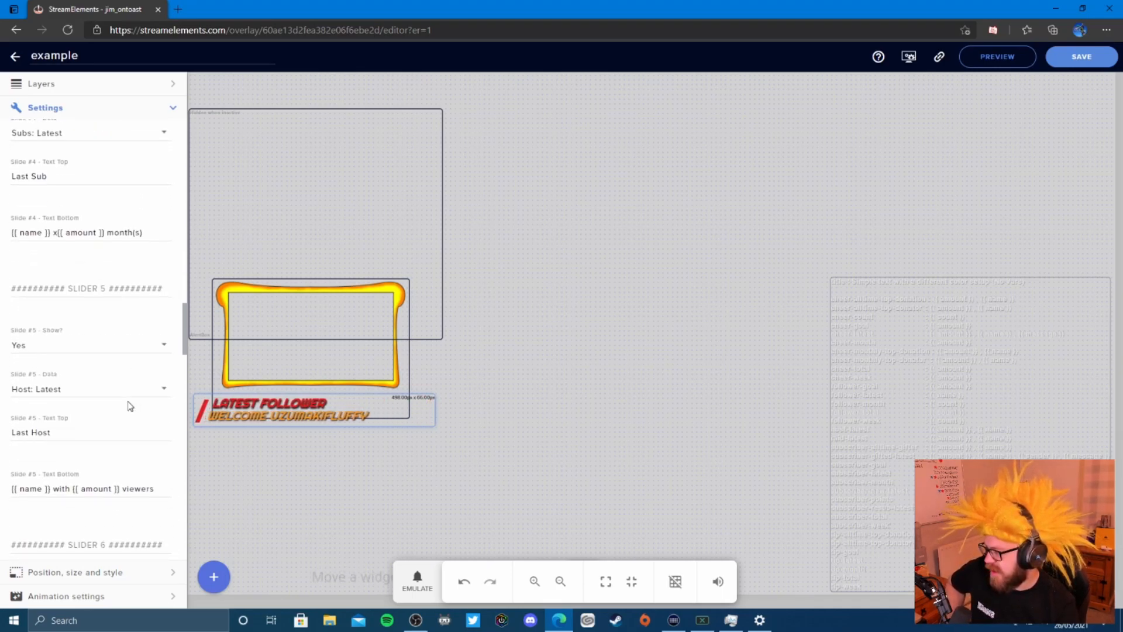
scroll(130, 406, "down", 1)
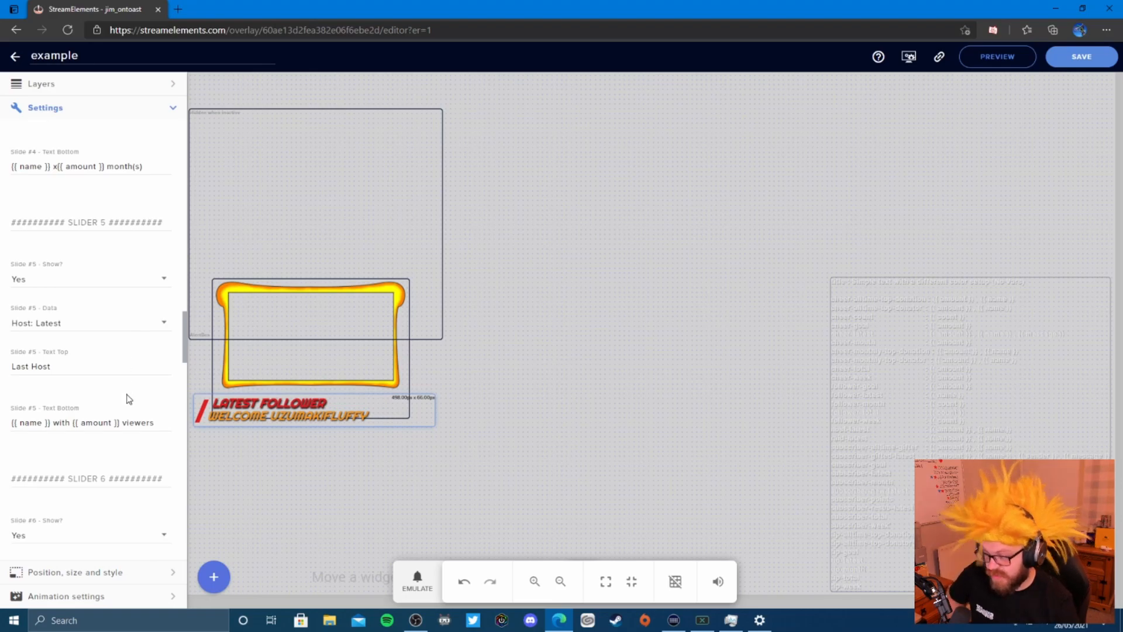
scroll(130, 400, "down", 3)
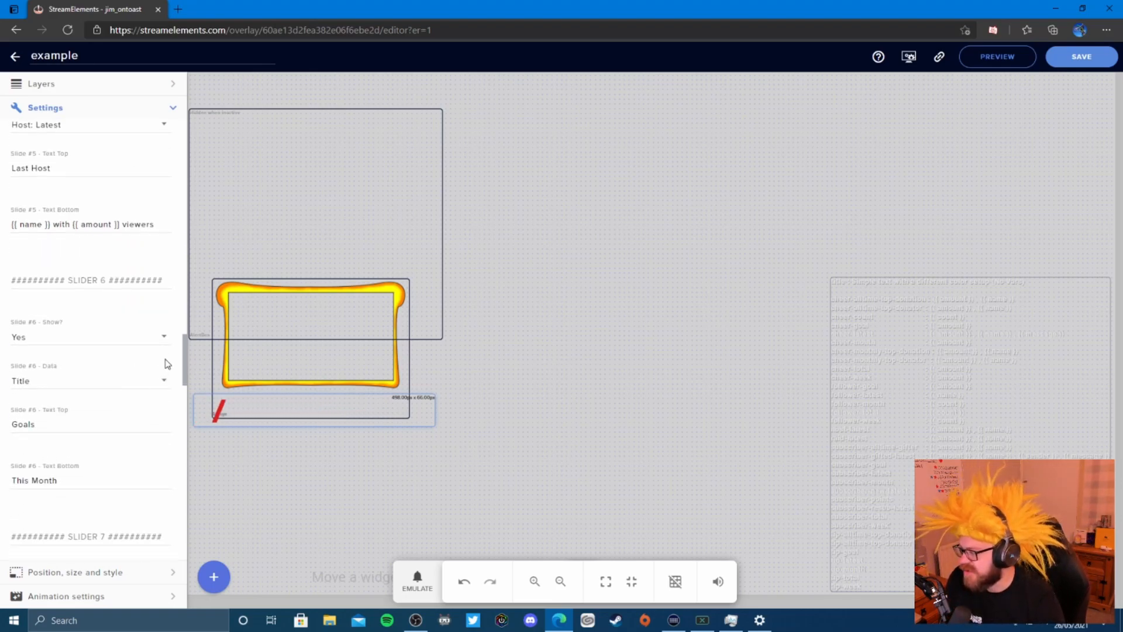
- Set Show? to No for Slides #6, #7 and #8, then return to the top
left_click(165, 336)
left_click(77, 314)
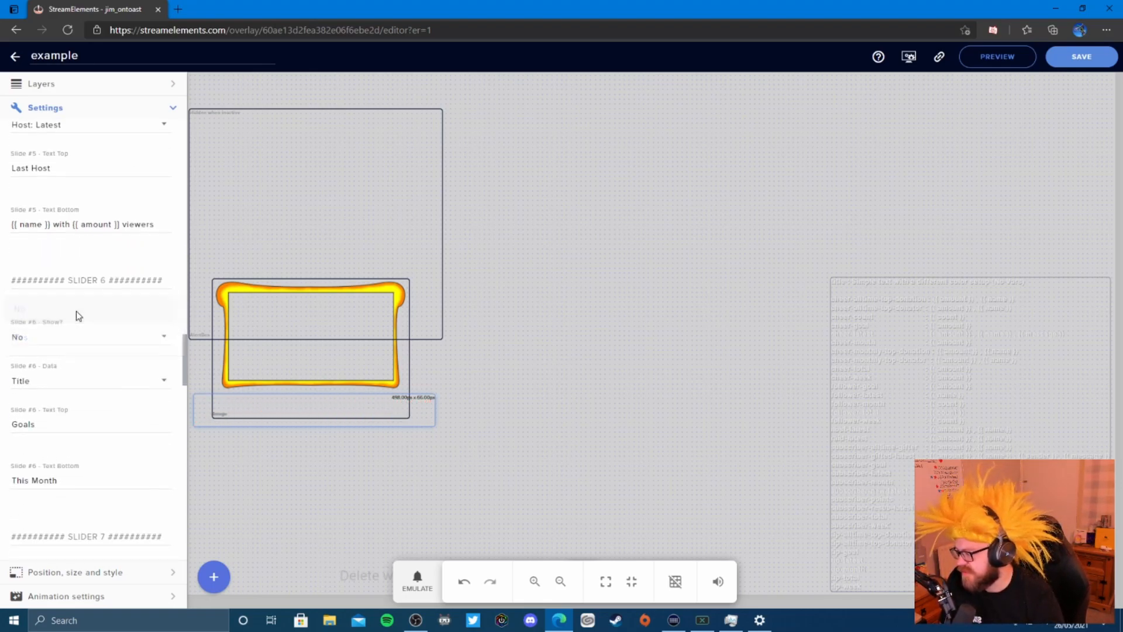
scroll(161, 395, "down", 4)
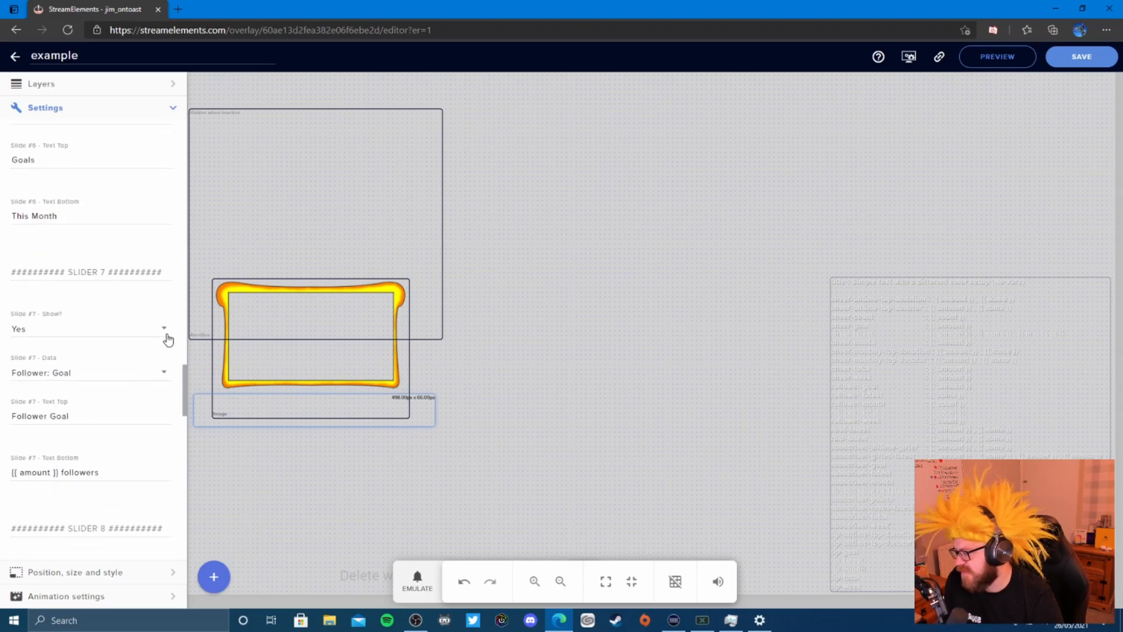
left_click(164, 330)
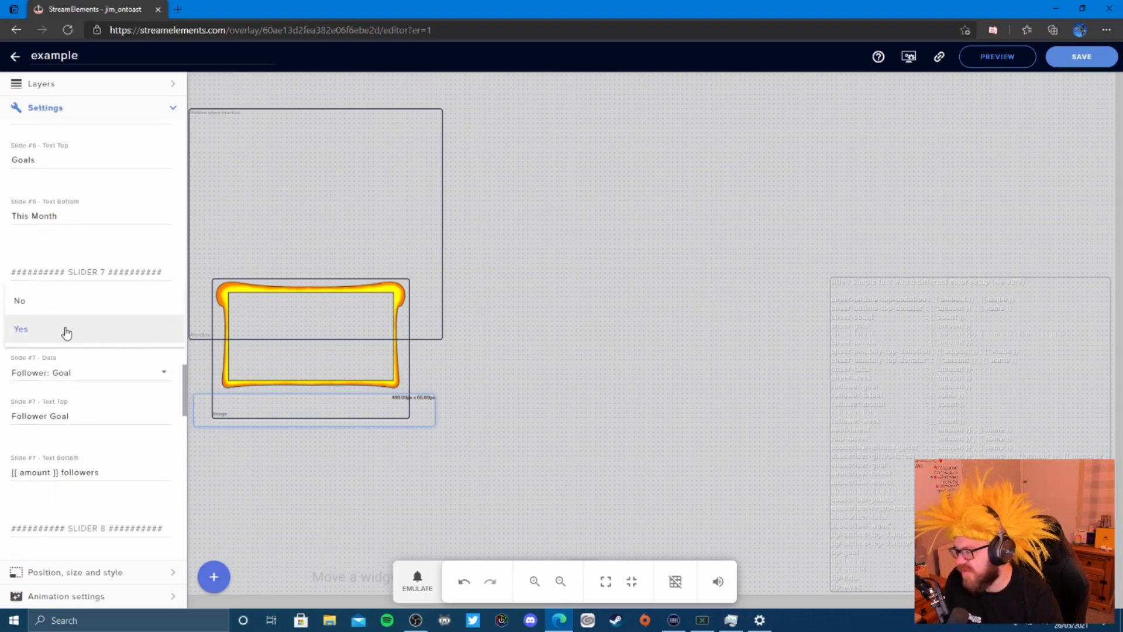
left_click(50, 307)
scroll(118, 401, "down", 4)
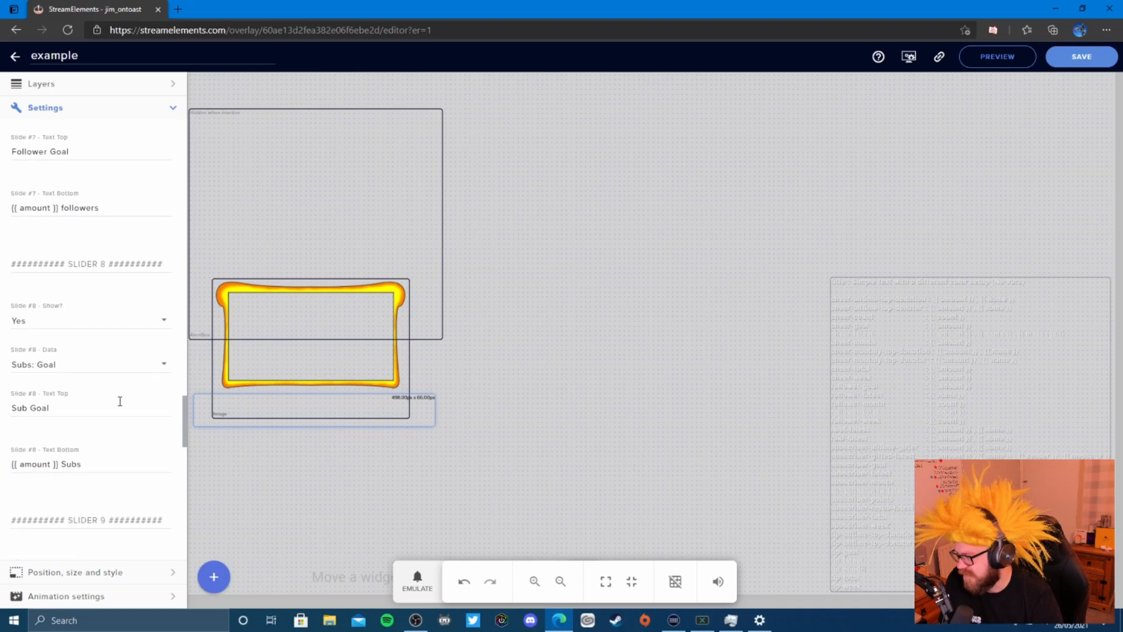
left_click(156, 325)
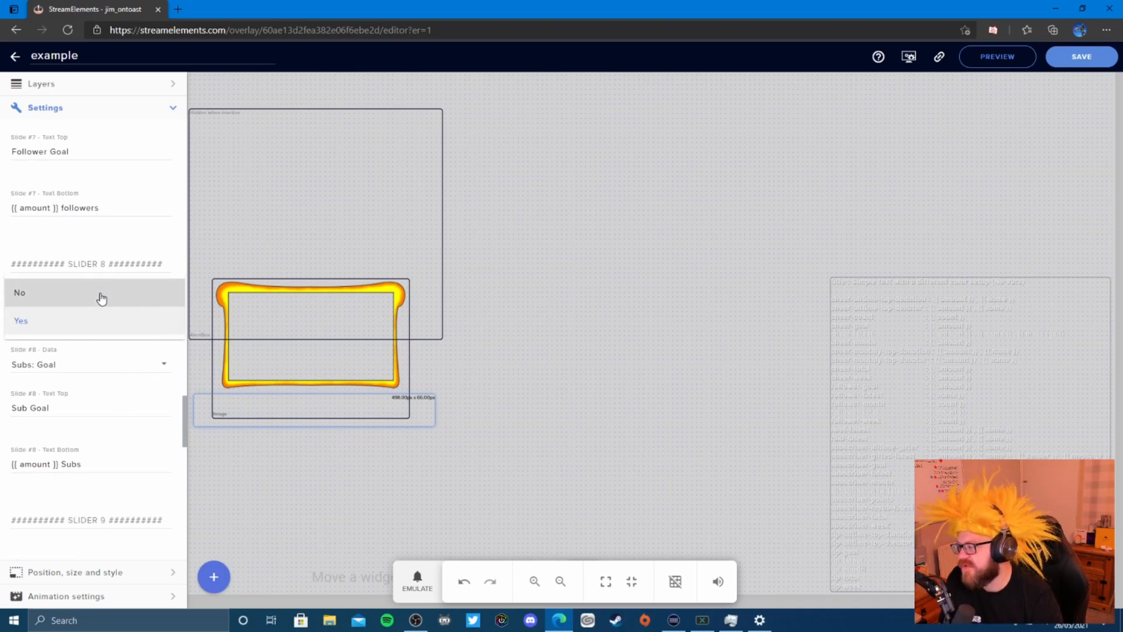
left_click(101, 296)
scroll(140, 389, "down", 2)
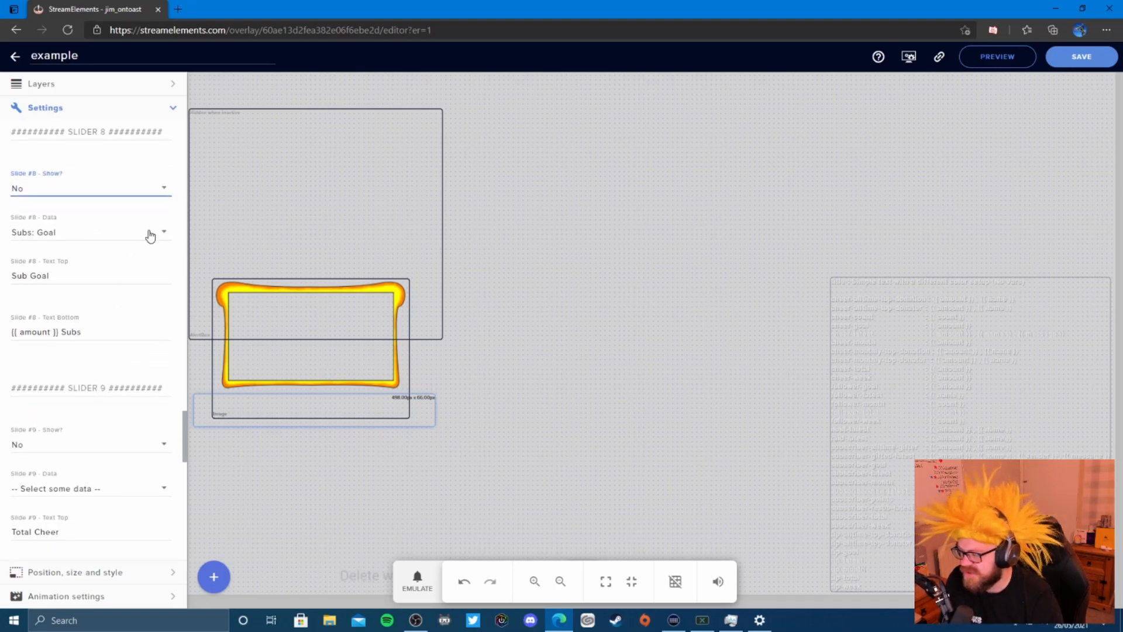
scroll(100, 348, "down", 2)
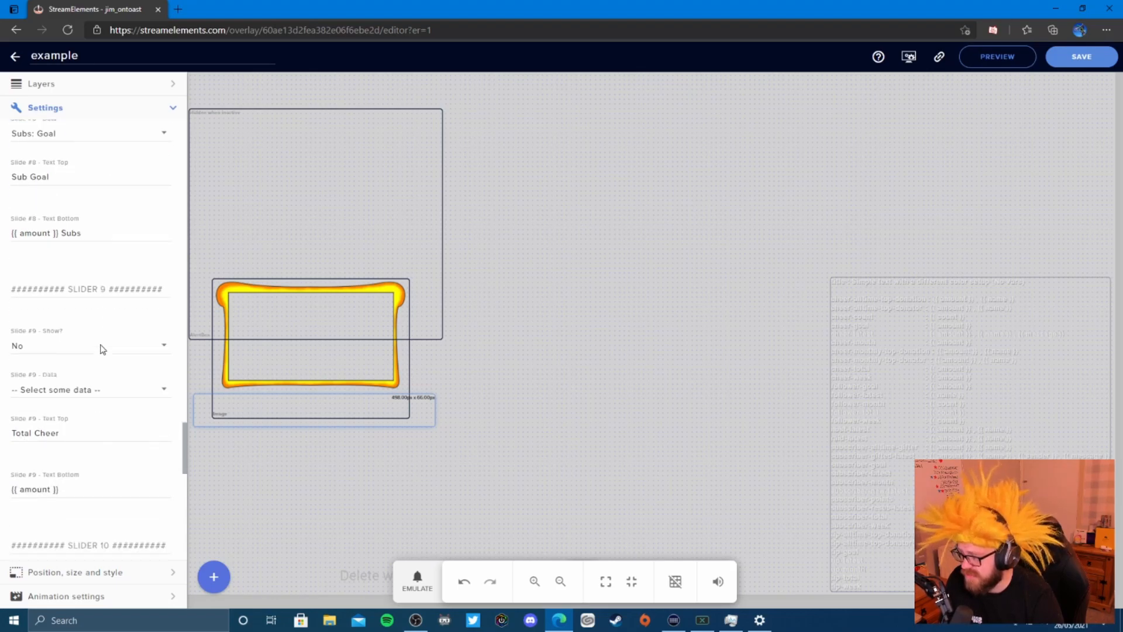
scroll(135, 350, "down", 2)
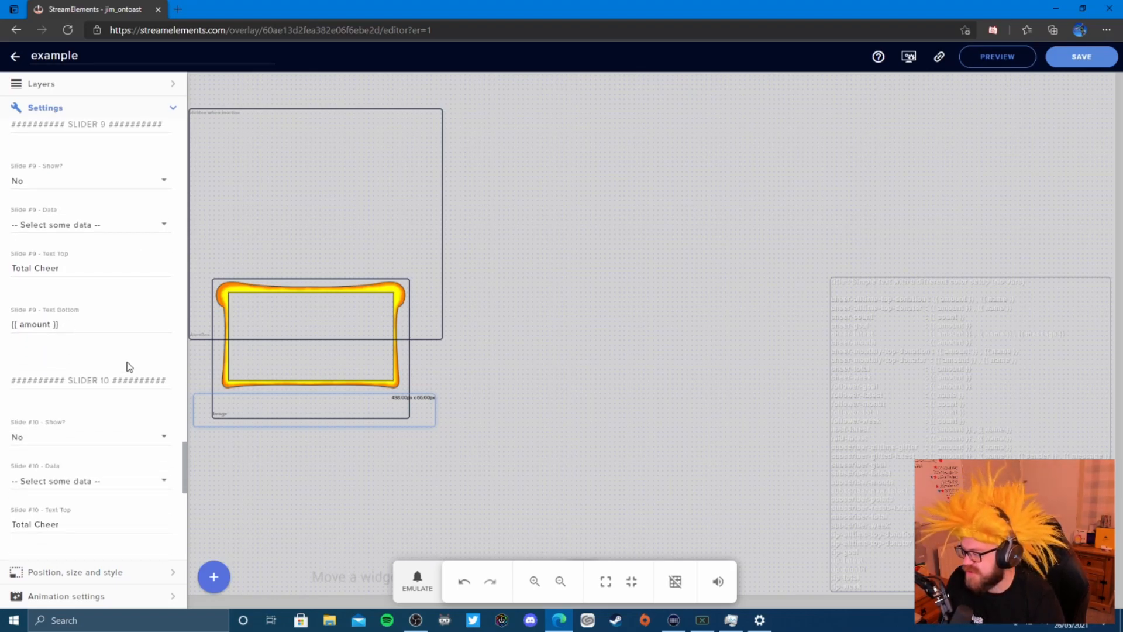
scroll(129, 367, "down", 3)
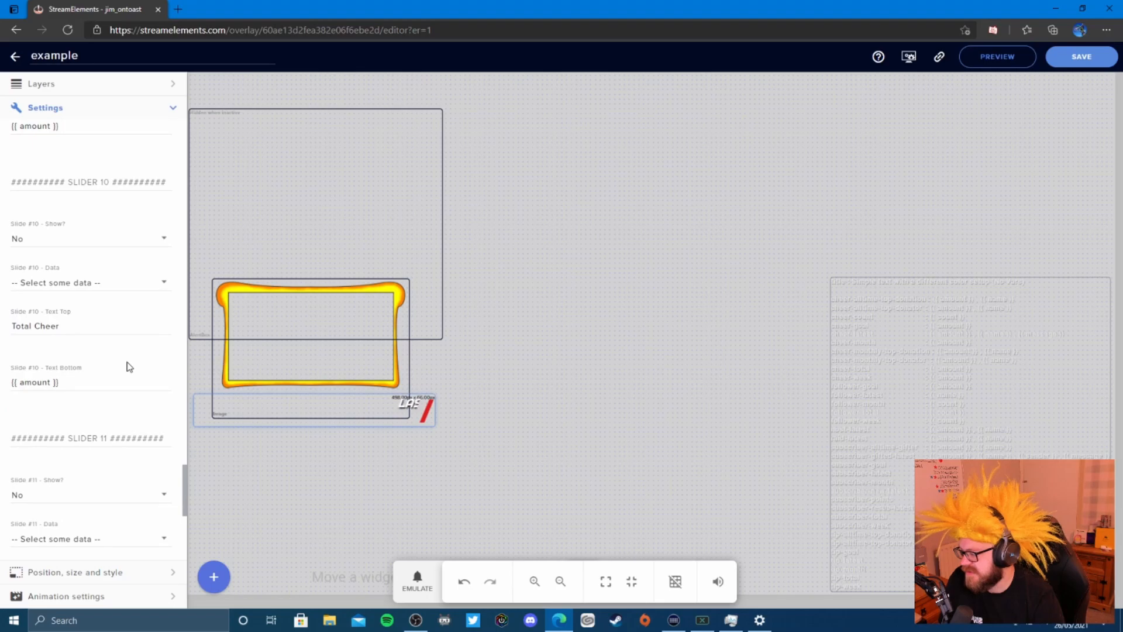
scroll(129, 367, "down", 6)
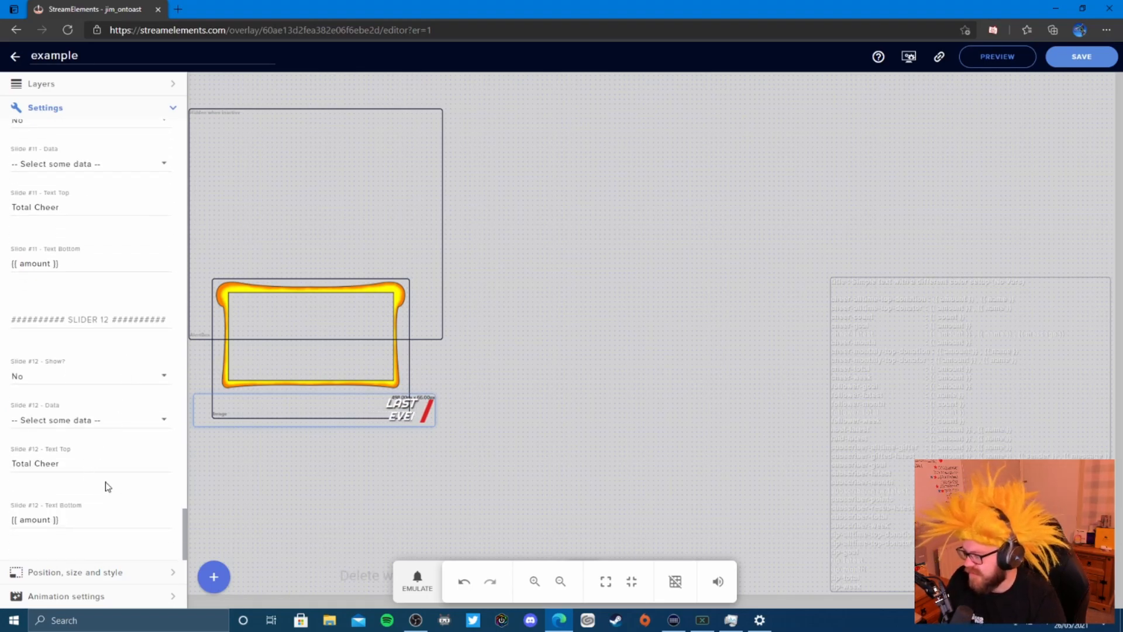
scroll(94, 468, "up", 2)
scroll(108, 446, "up", 2)
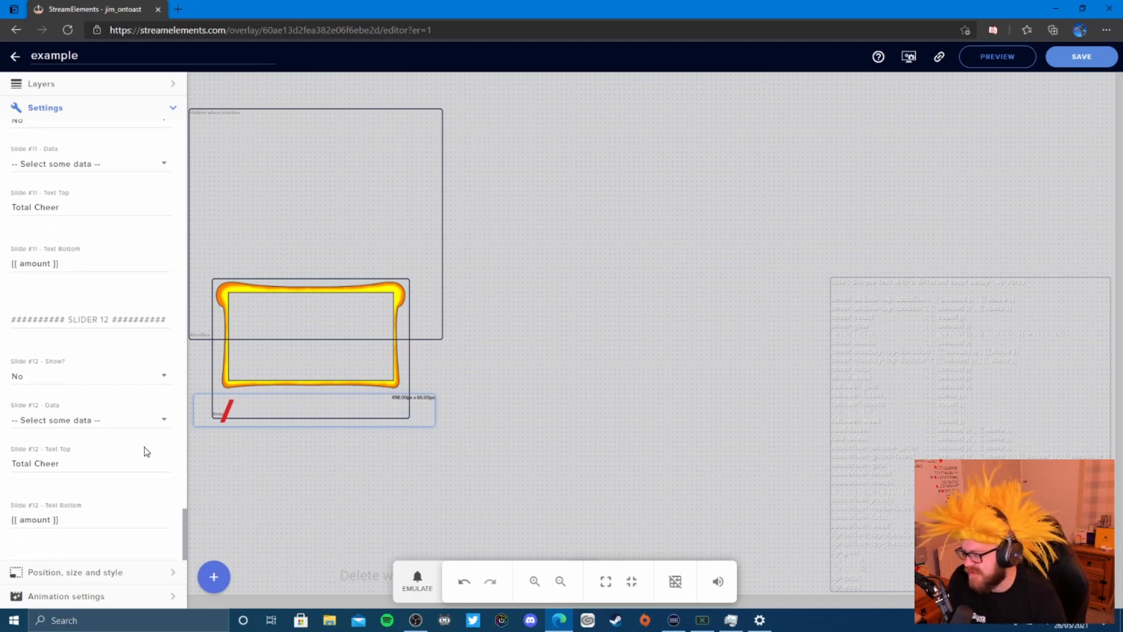
scroll(120, 379, "up", 20)
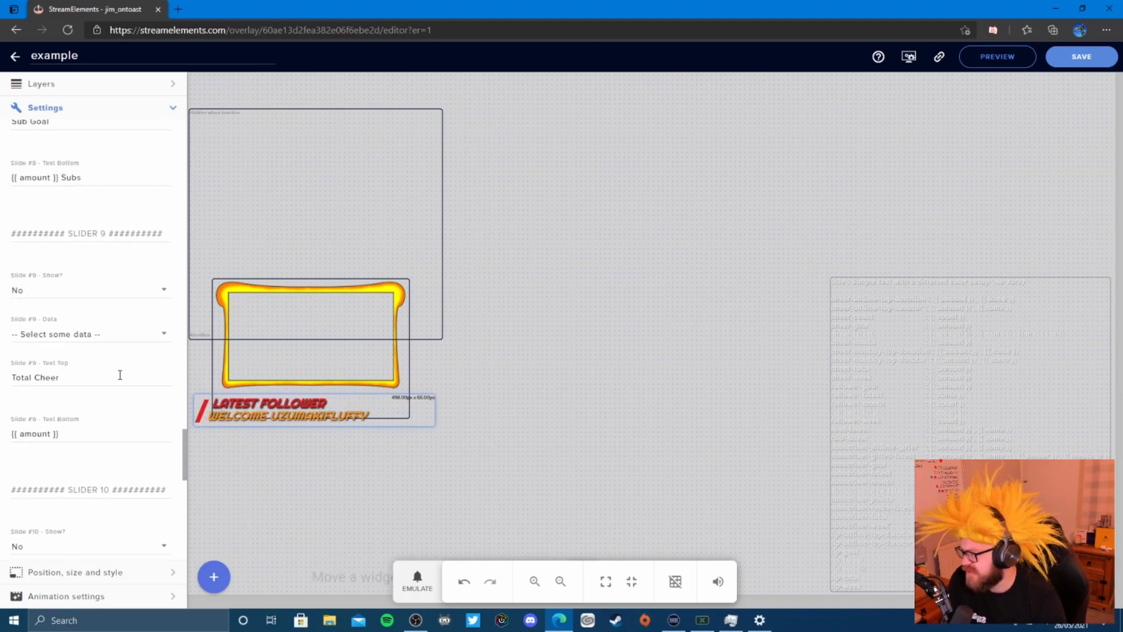
scroll(120, 378, "up", 15)
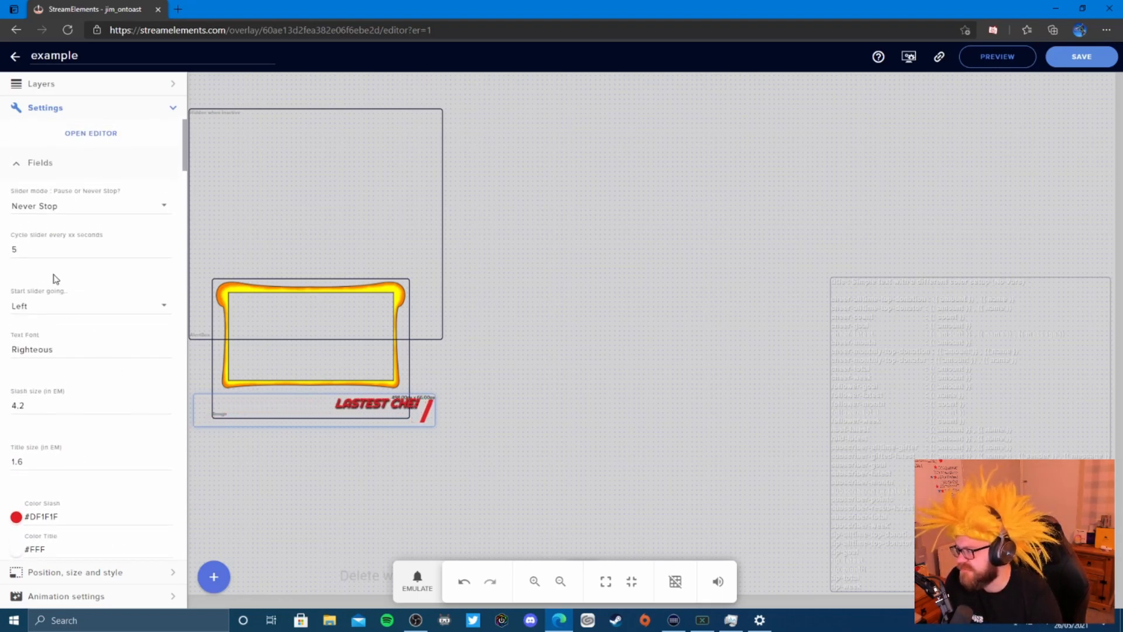
- Set 'Cycle slider every xx seconds' to about 5.43, then deselect the widgets
left_click(168, 251)
type(".16")
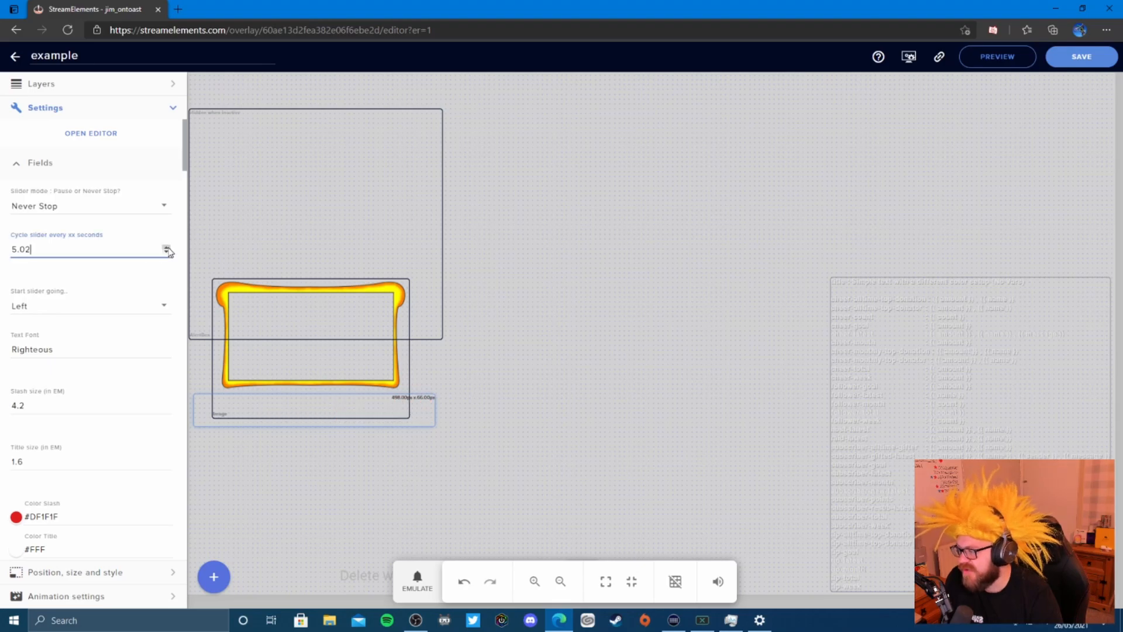
left_click(168, 251)
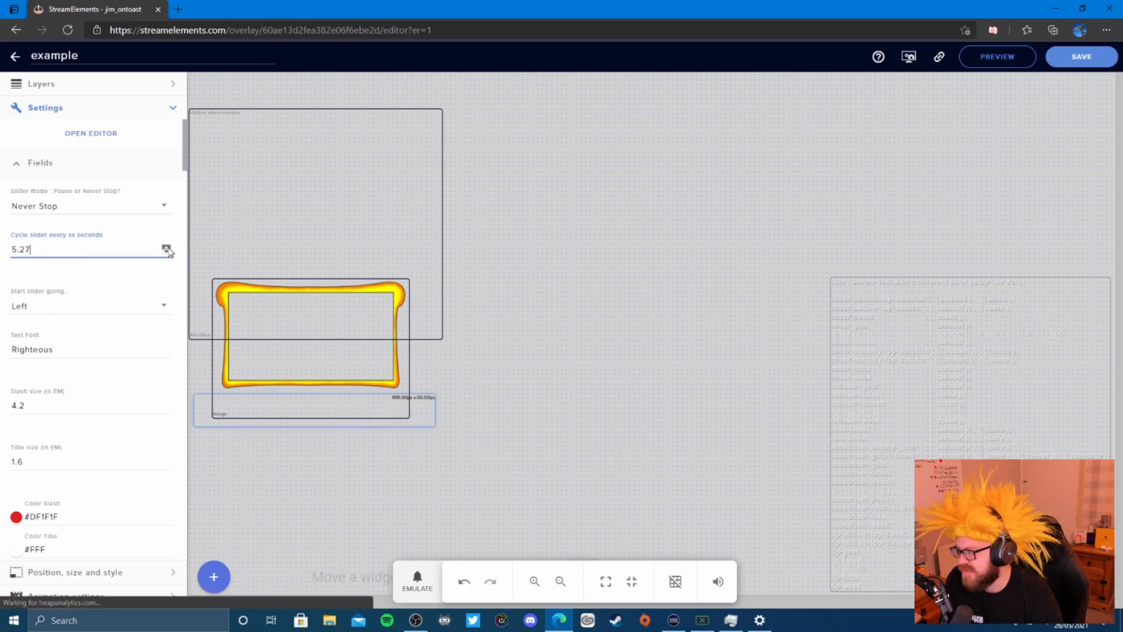
left_click_drag(39, 253, 20, 251)
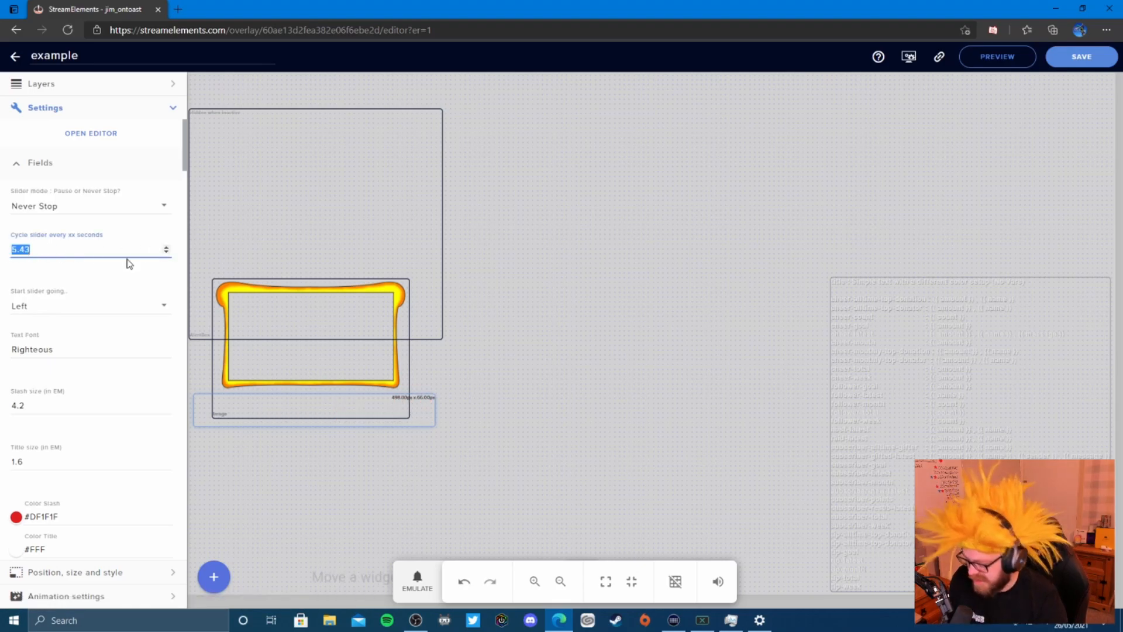
left_click(244, 222)
left_click(617, 283)
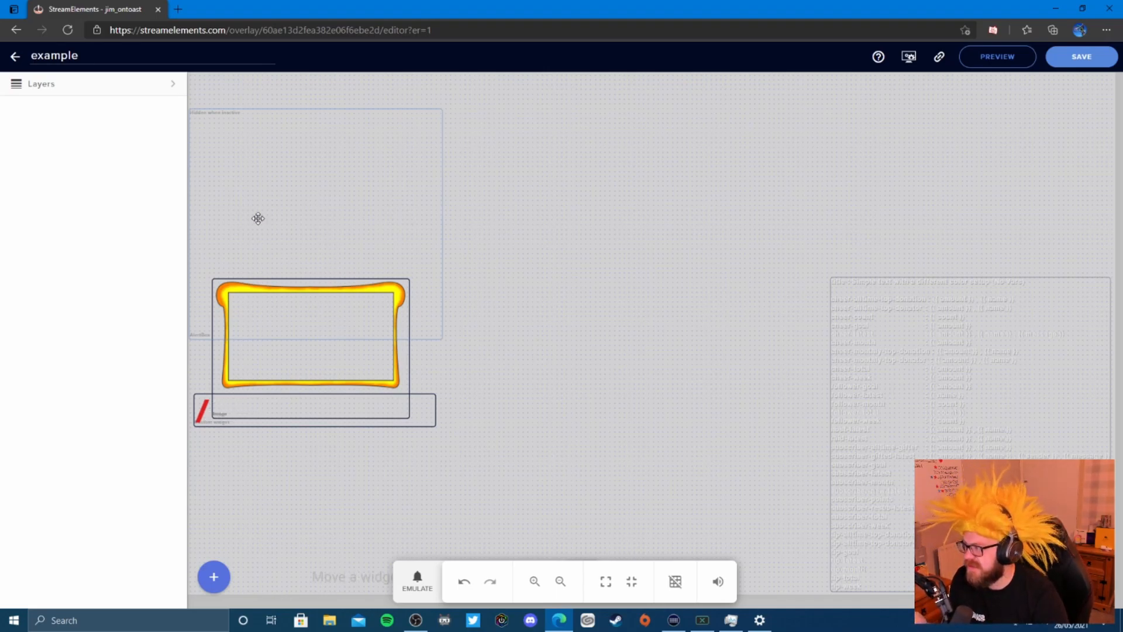
- Add a Follower goal widget from the + catalogue under Labels > Followers > Goals
left_click(175, 84)
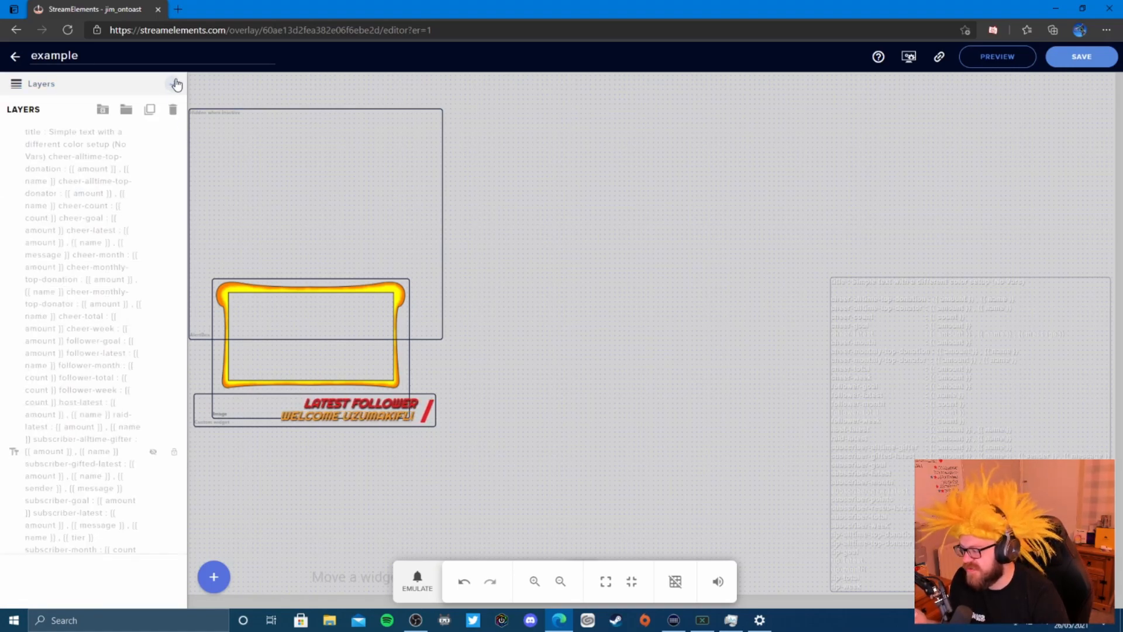
left_click(175, 83)
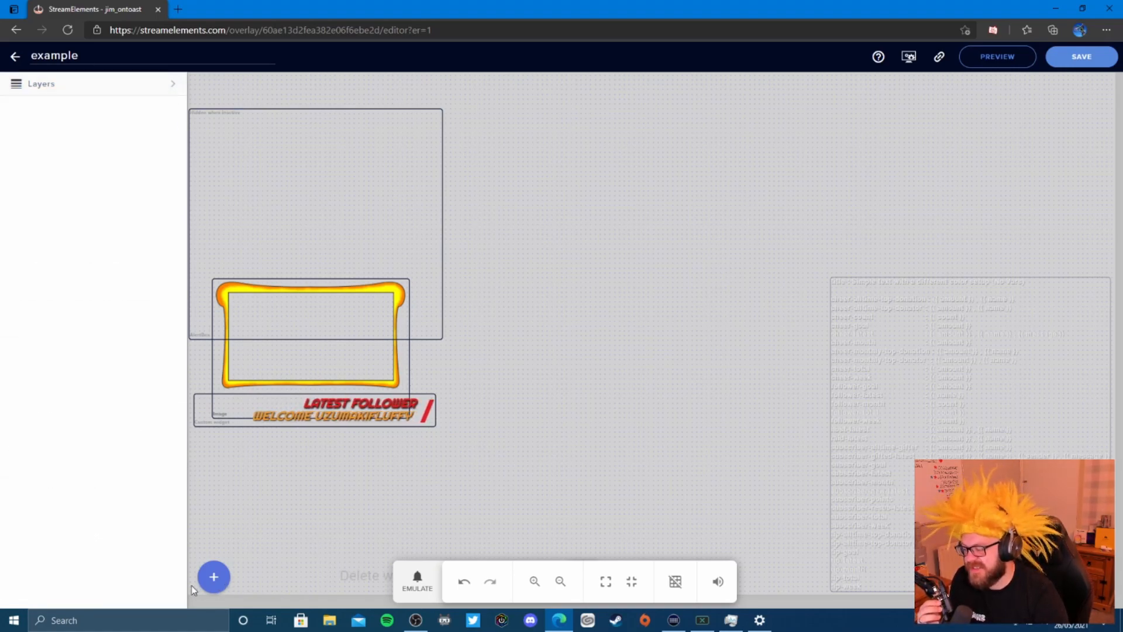
left_click(214, 579)
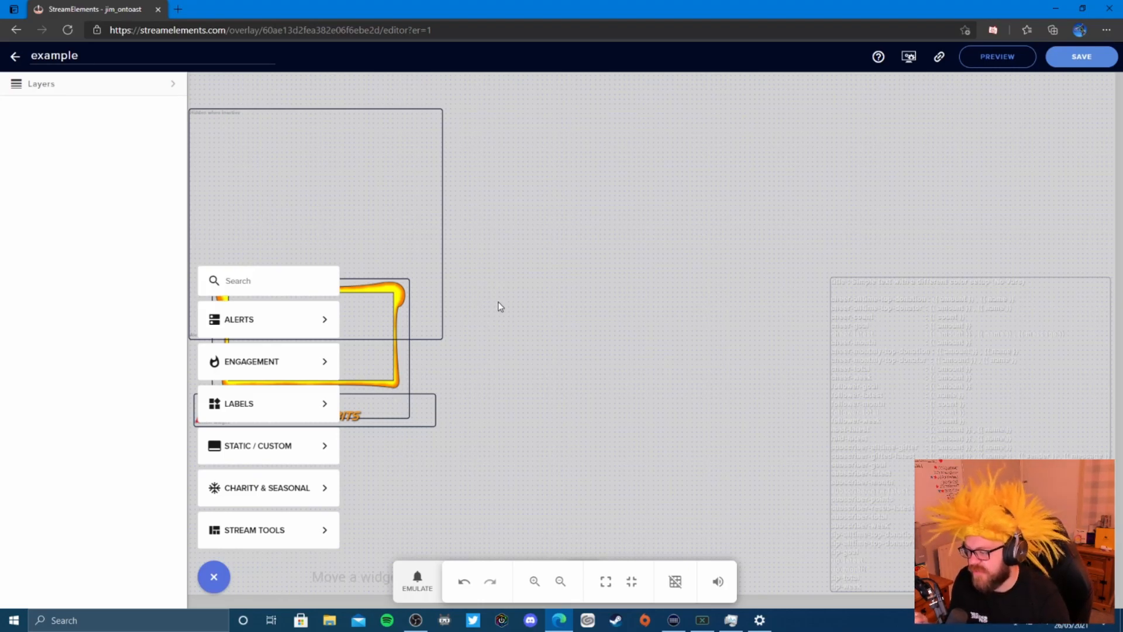
mouse_move(325, 495)
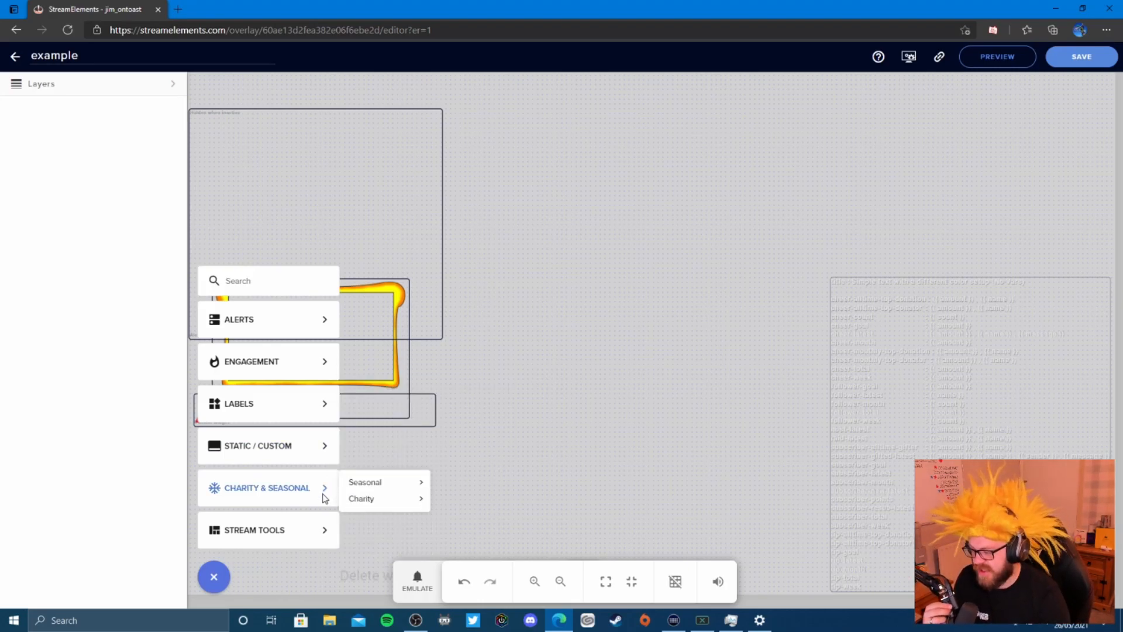
mouse_move(301, 376)
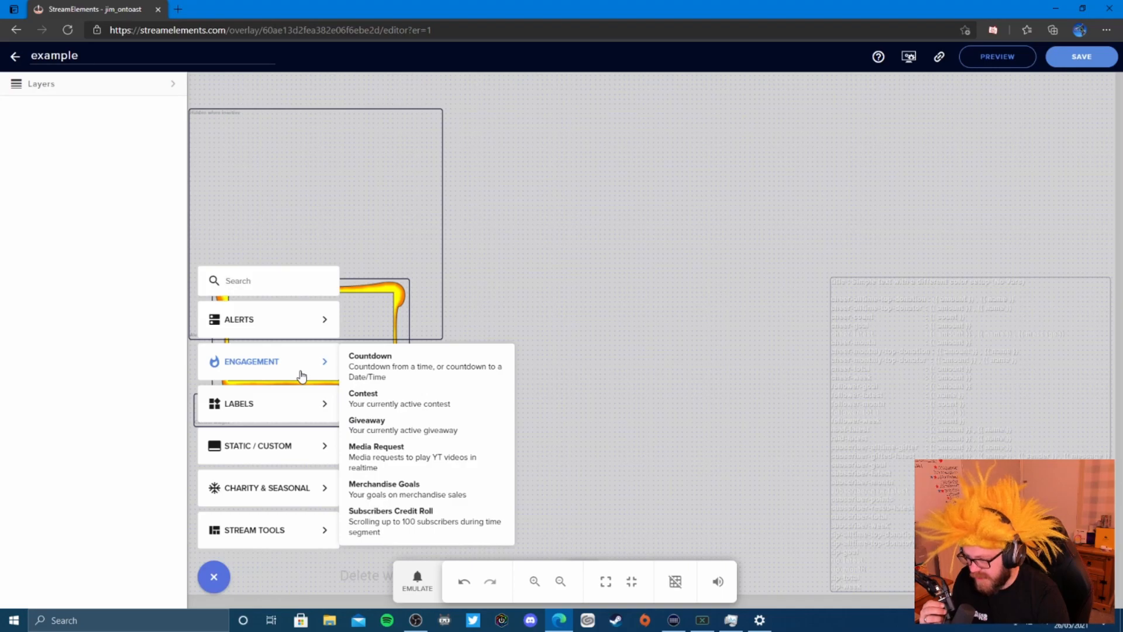
mouse_move(289, 333)
mouse_move(283, 413)
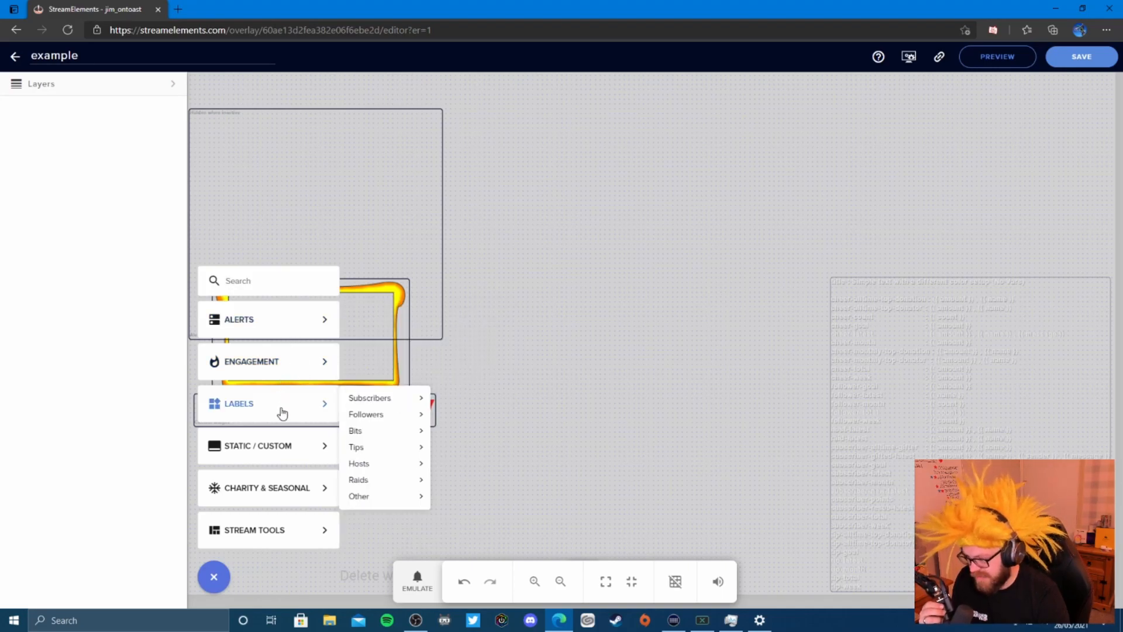
mouse_move(367, 405)
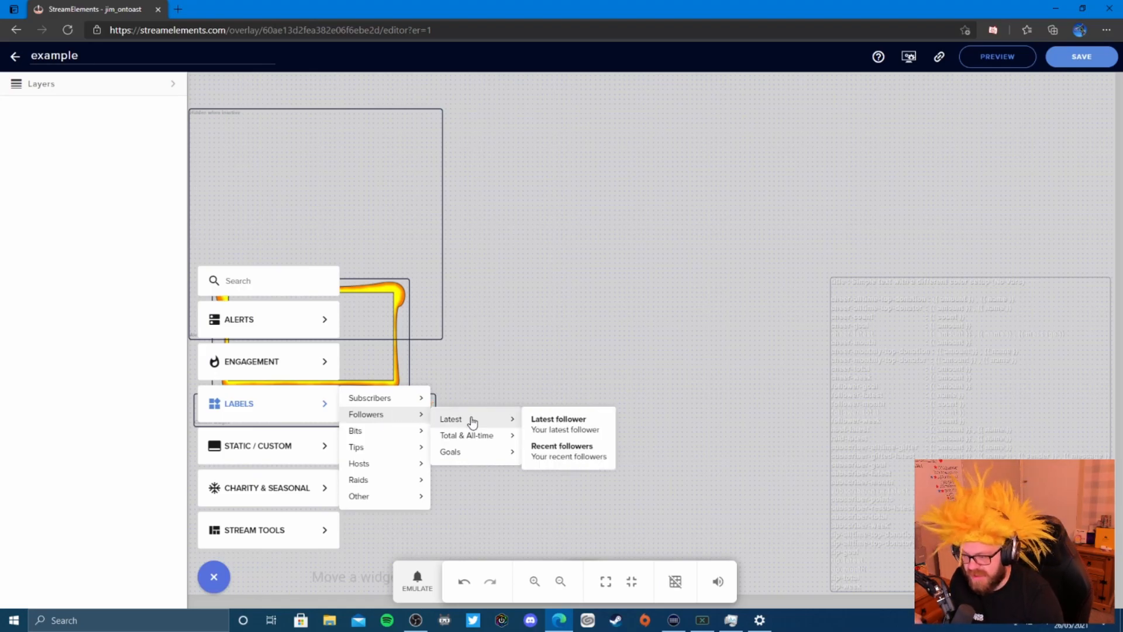
mouse_move(473, 458)
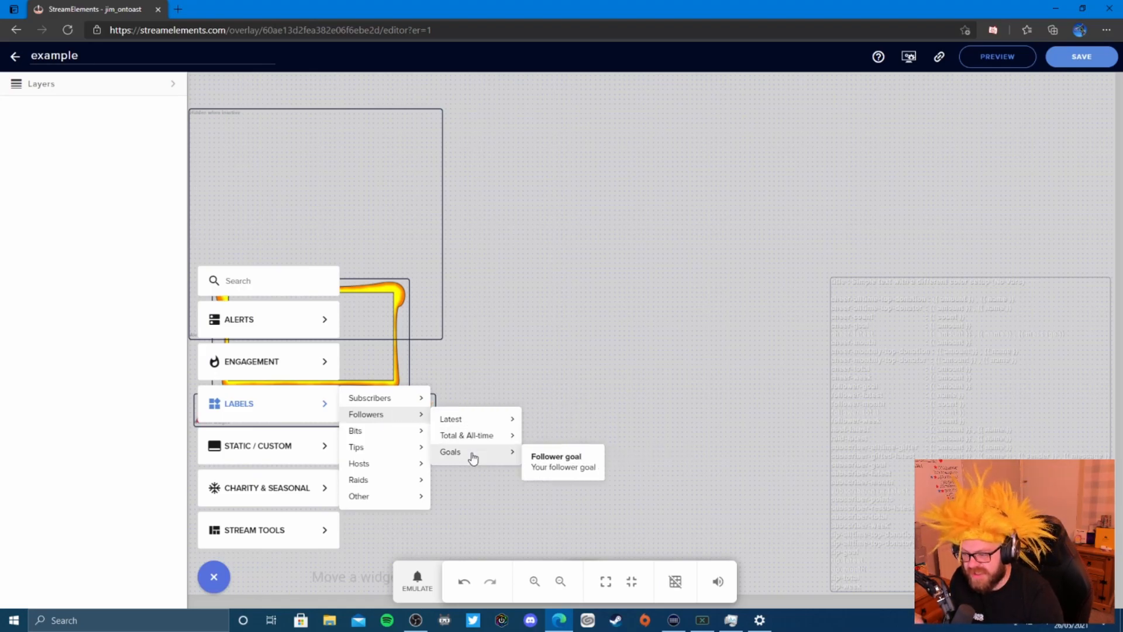
left_click(581, 464)
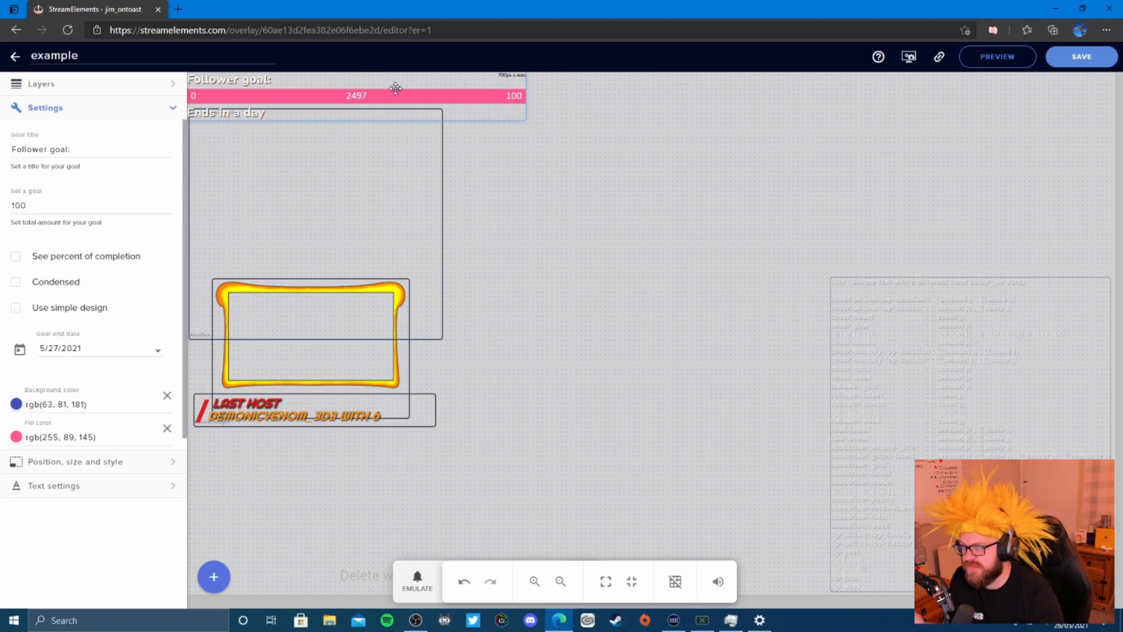
- Drag the Follower goal widget to near the top centre of the canvas
left_click_drag(399, 90, 423, 229)
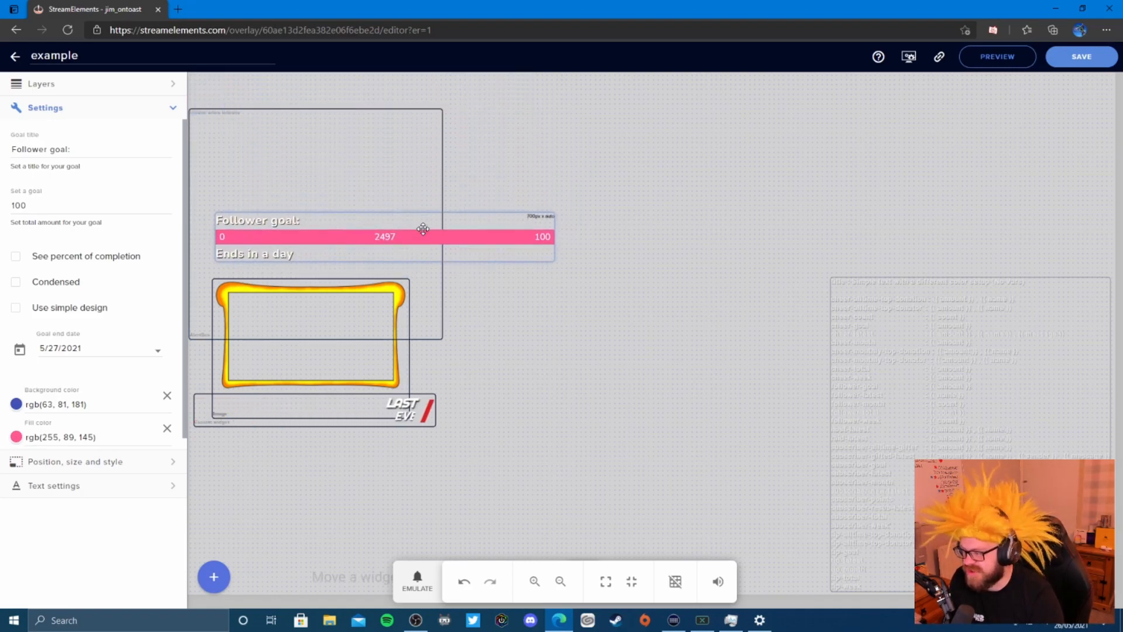
left_click_drag(423, 228, 661, 102)
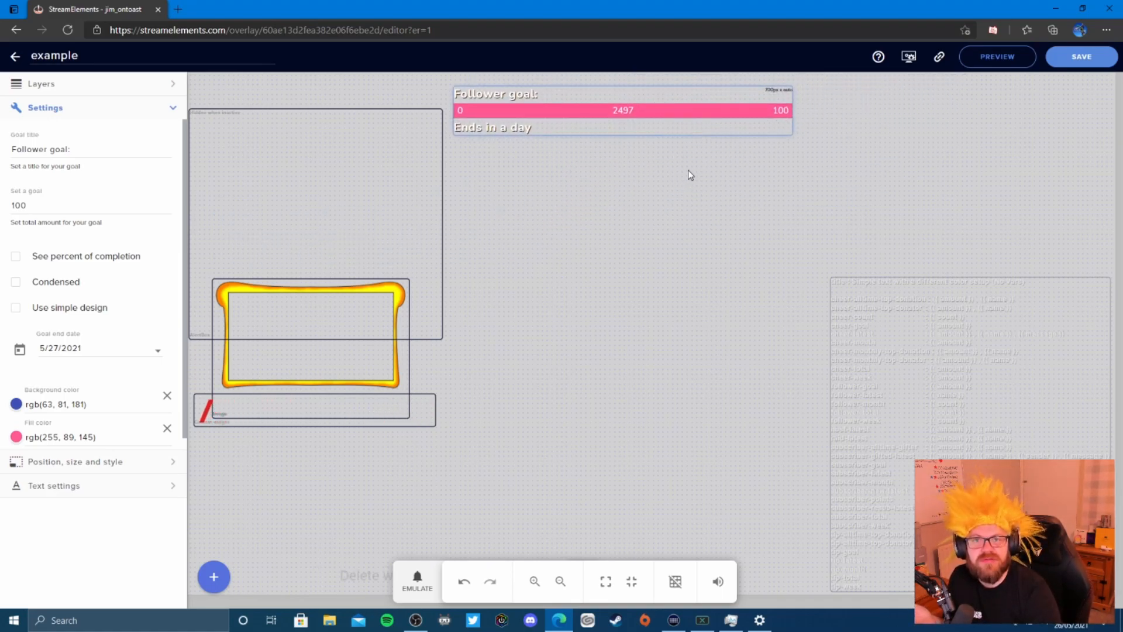
left_click_drag(660, 108, 676, 145)
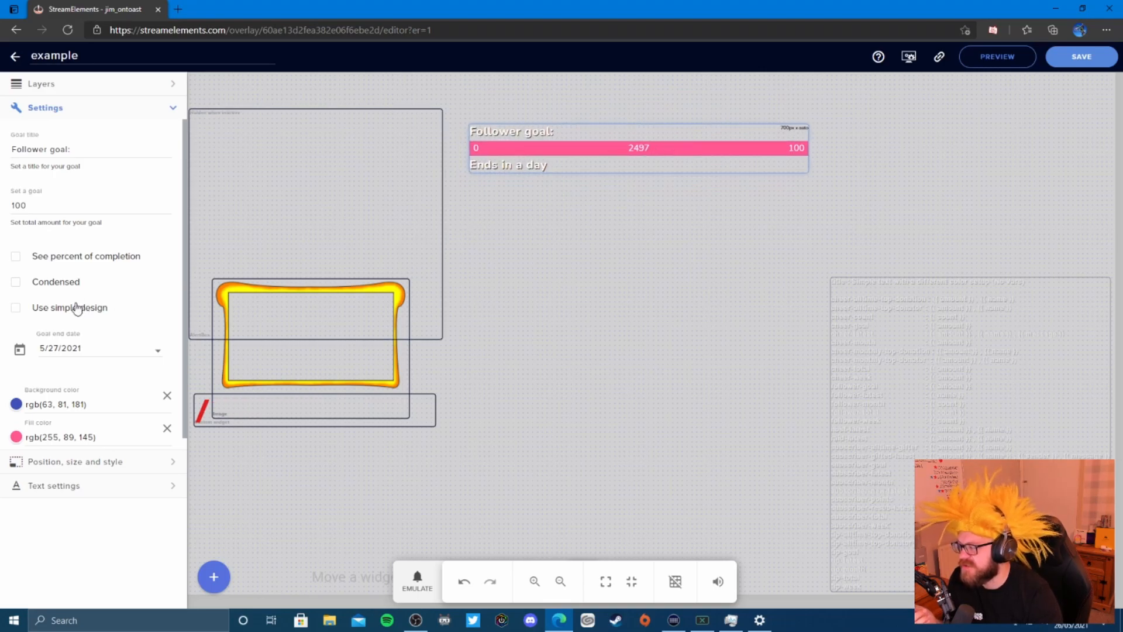
- Turn on Use simple design and set the follower goal to 2000
left_click(17, 308)
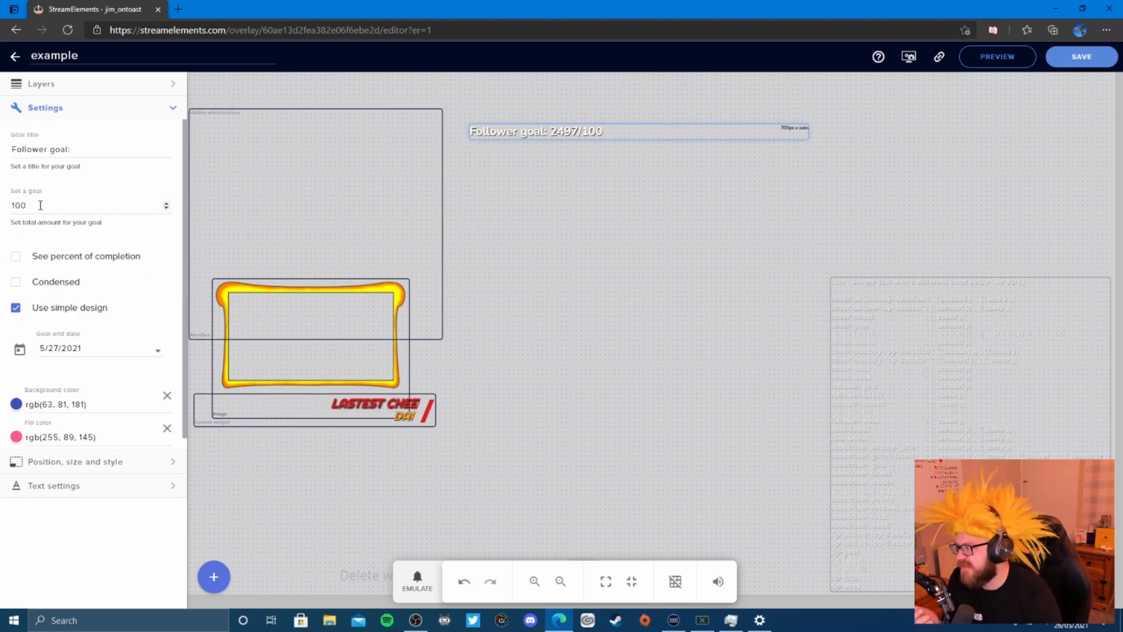
double_click(68, 205)
type("2000")
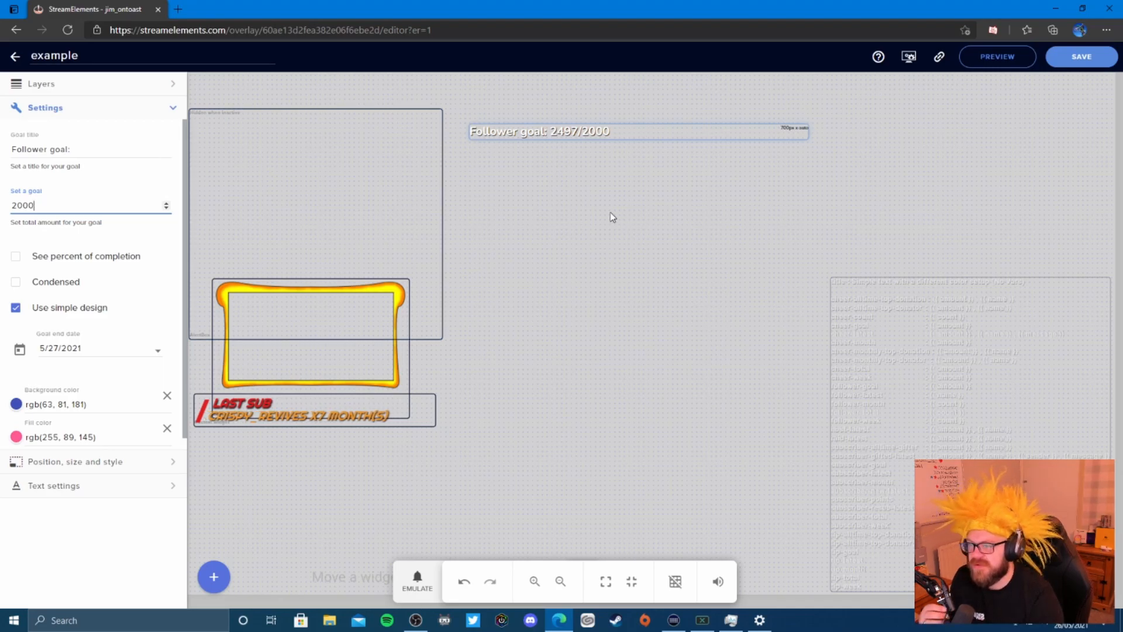
left_click(566, 132)
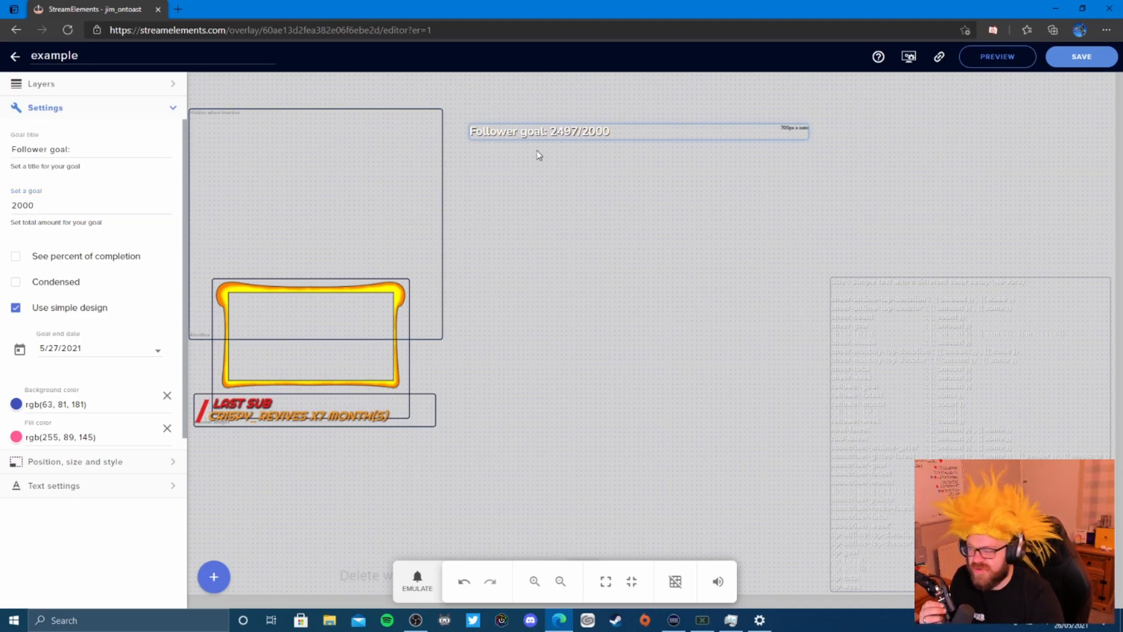
scroll(155, 321, "down", 1)
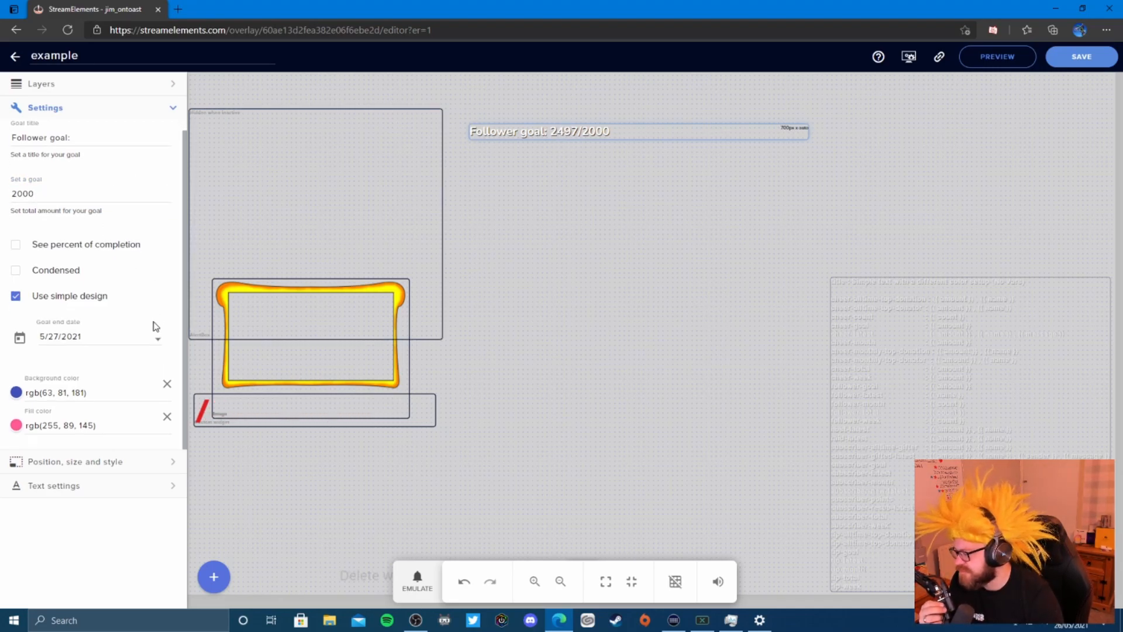
left_click(19, 396)
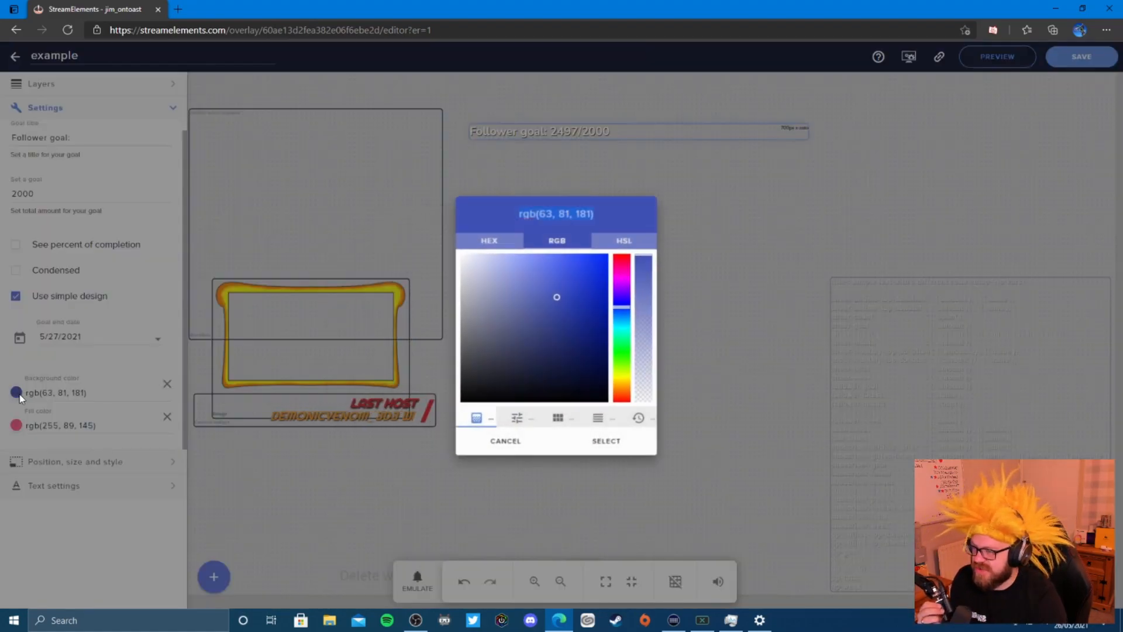
left_click(20, 398)
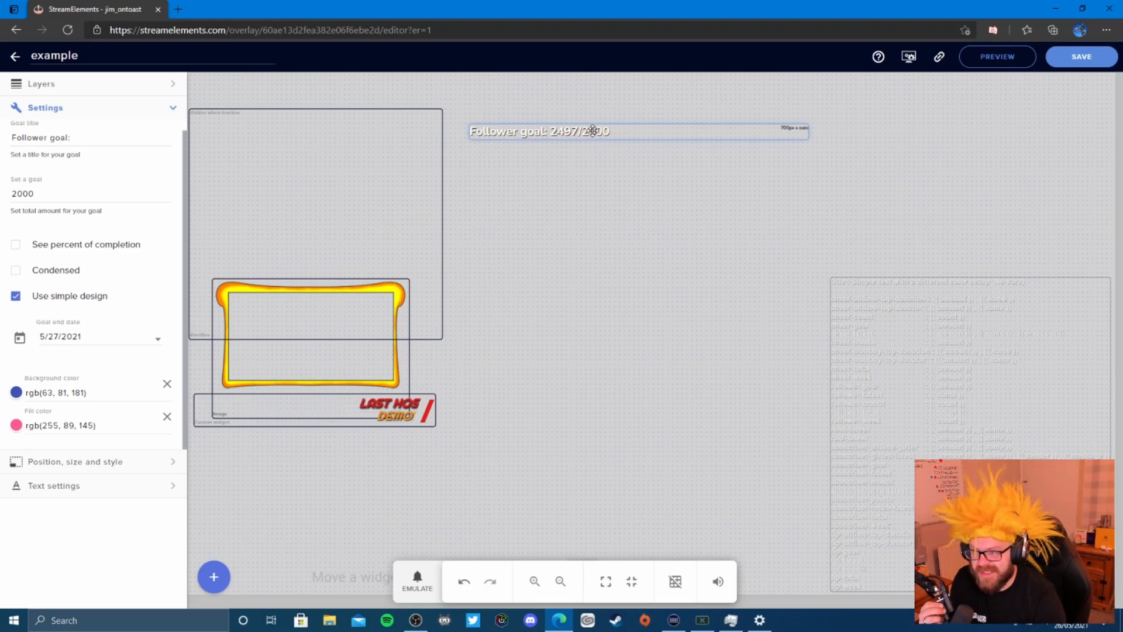
- Set the follower goal's text colour to pure red, rgb(255, 0, 0)
left_click(167, 486)
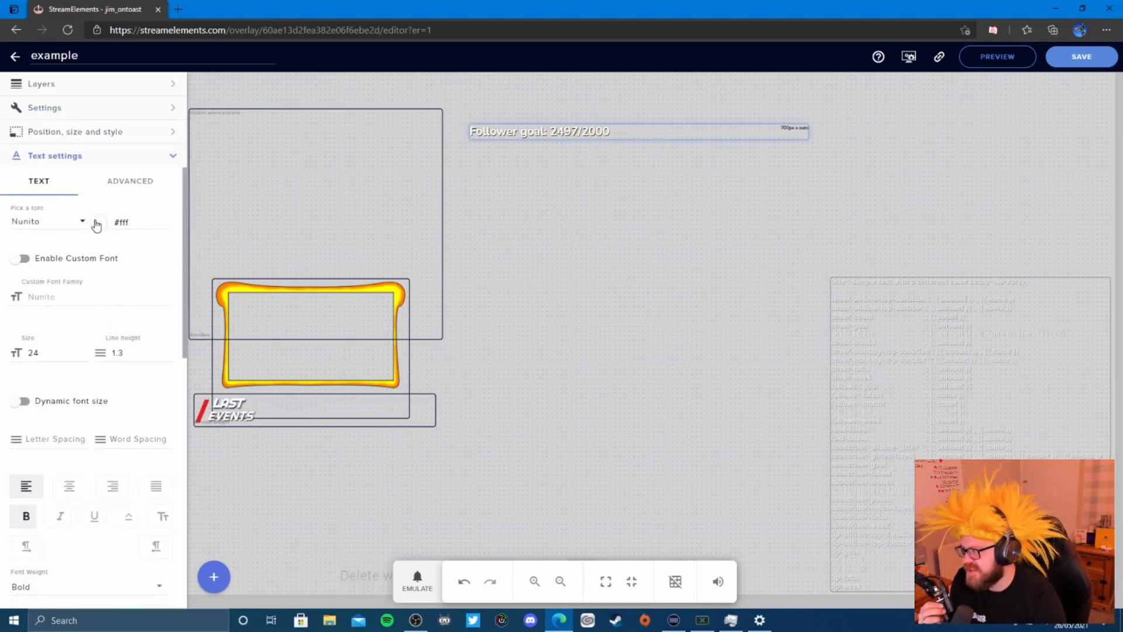
left_click(101, 222)
left_click_drag(126, 241, 150, 231)
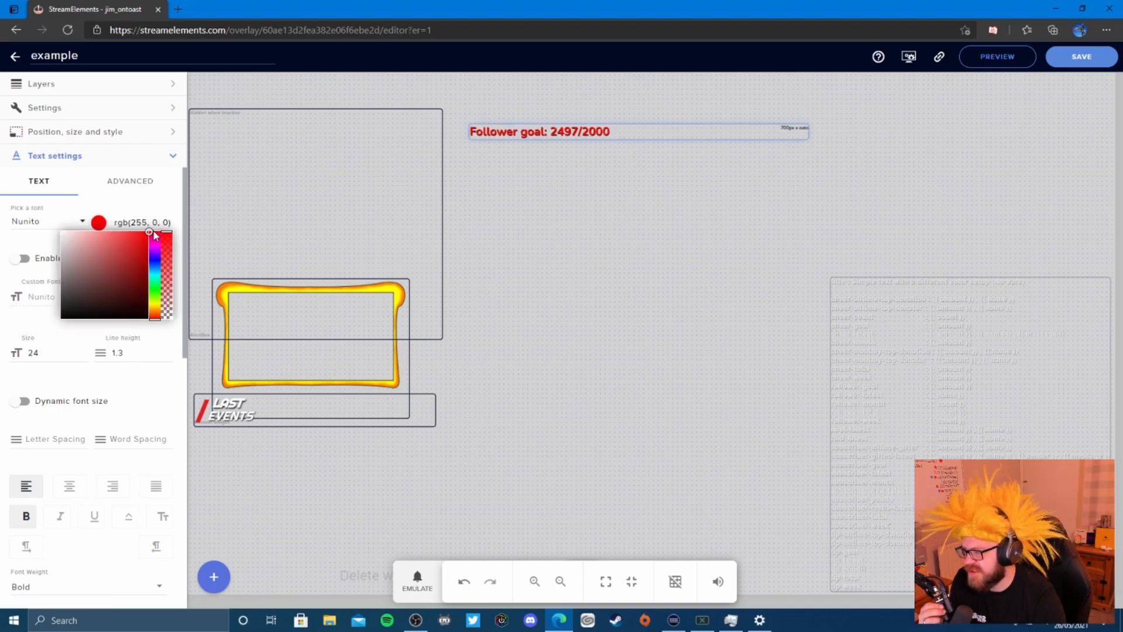
left_click(442, 358)
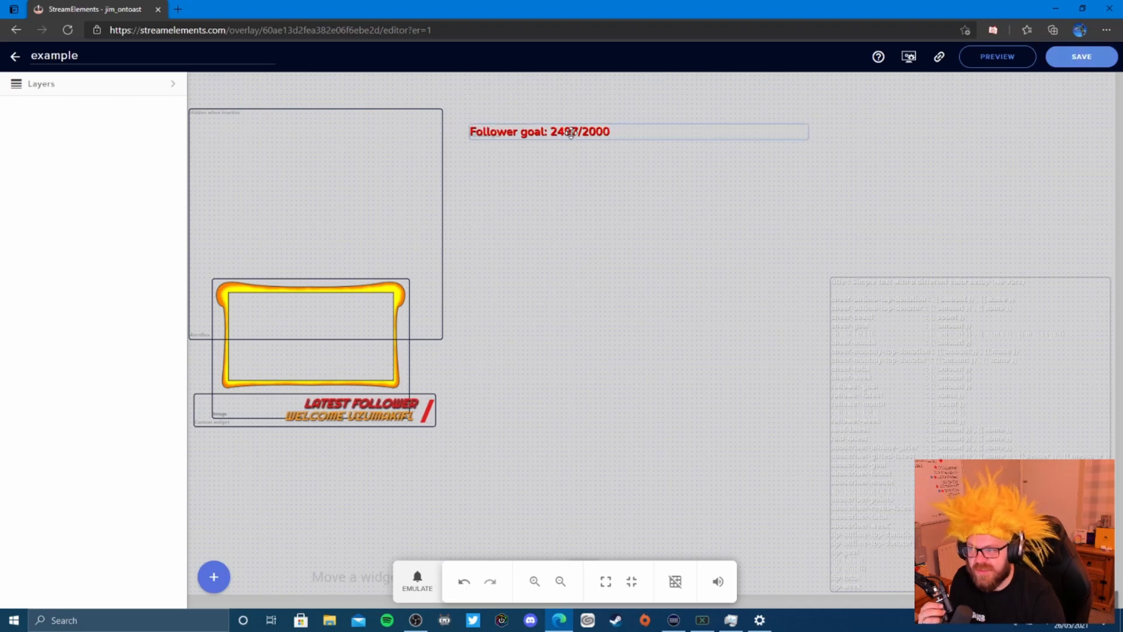
- Move the follower goal below the latest events box and set its text size to 30
left_click_drag(569, 134, 368, 442)
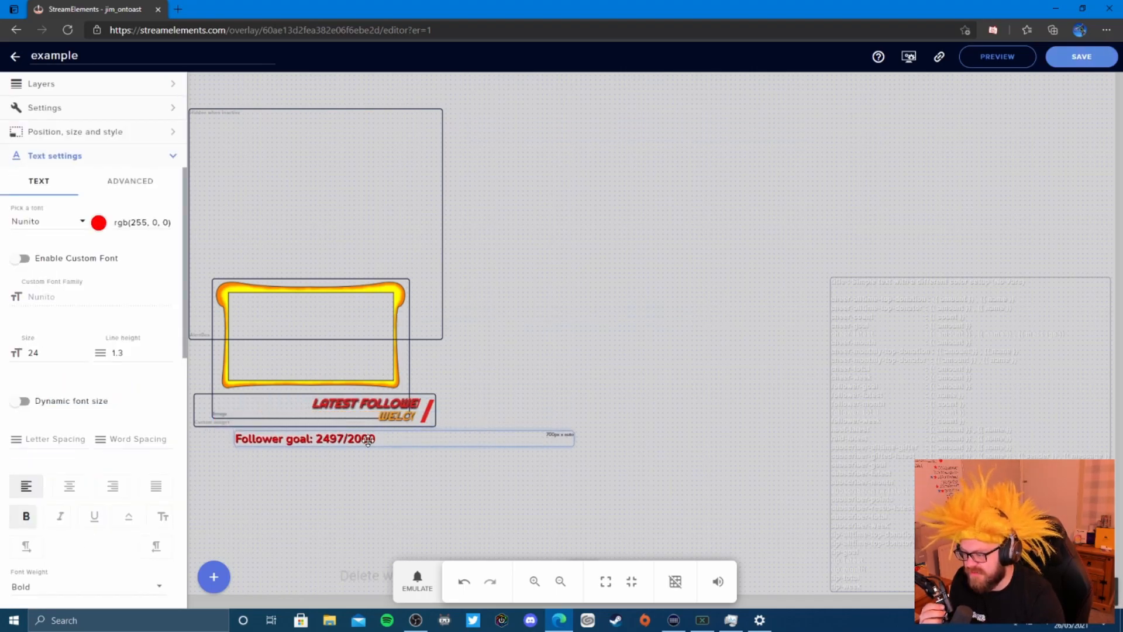
left_click_drag(50, 351, 21, 362)
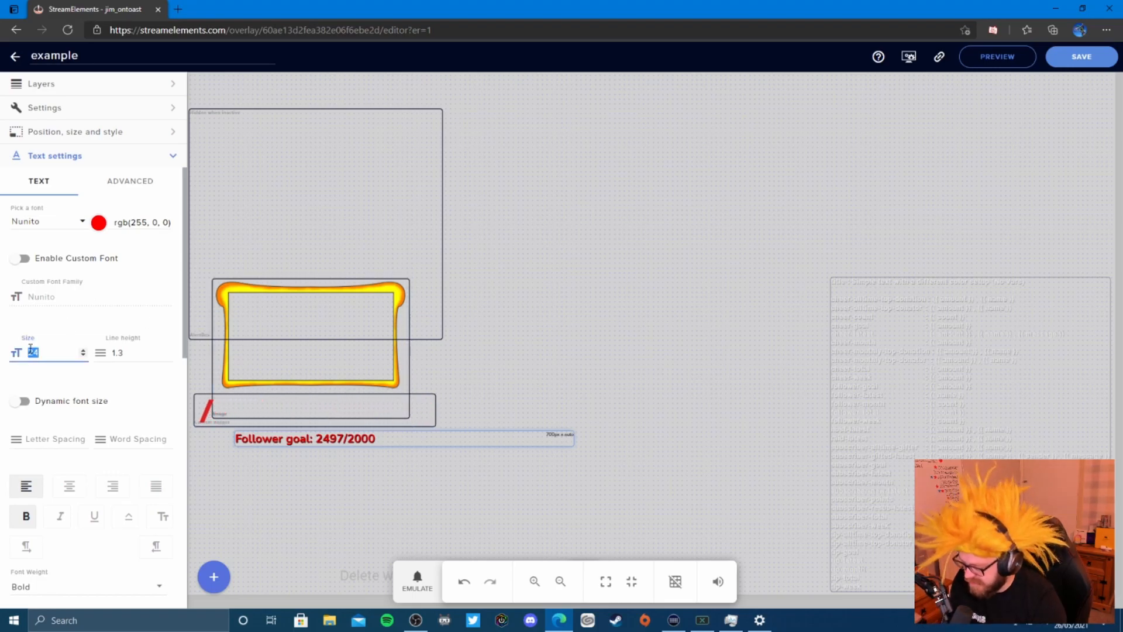
type("30")
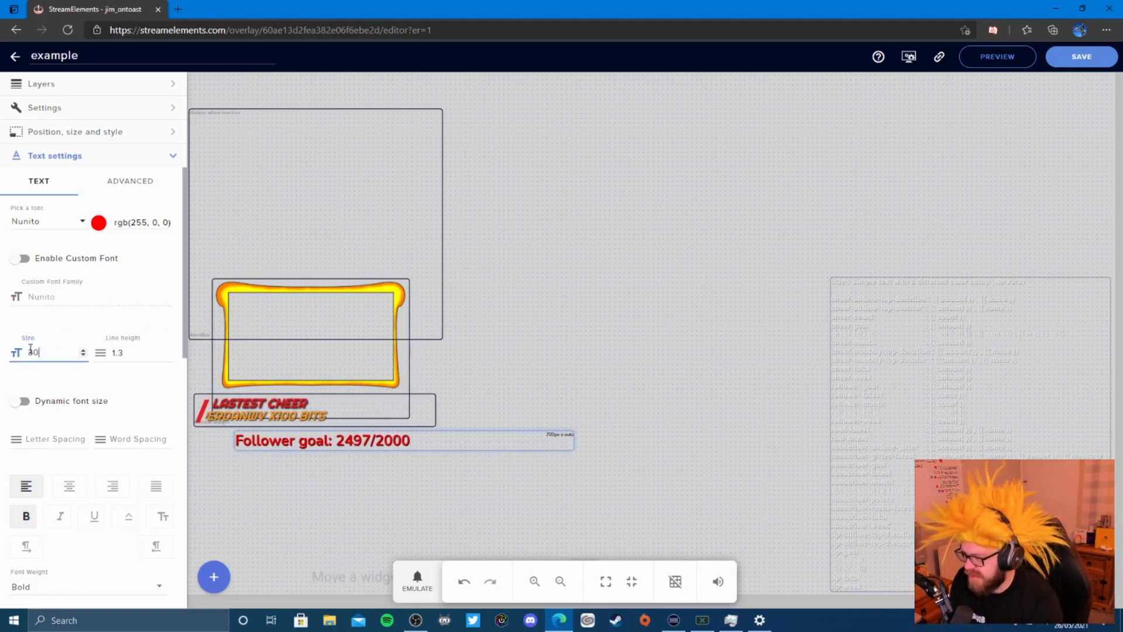
left_click(384, 513)
left_click(412, 440)
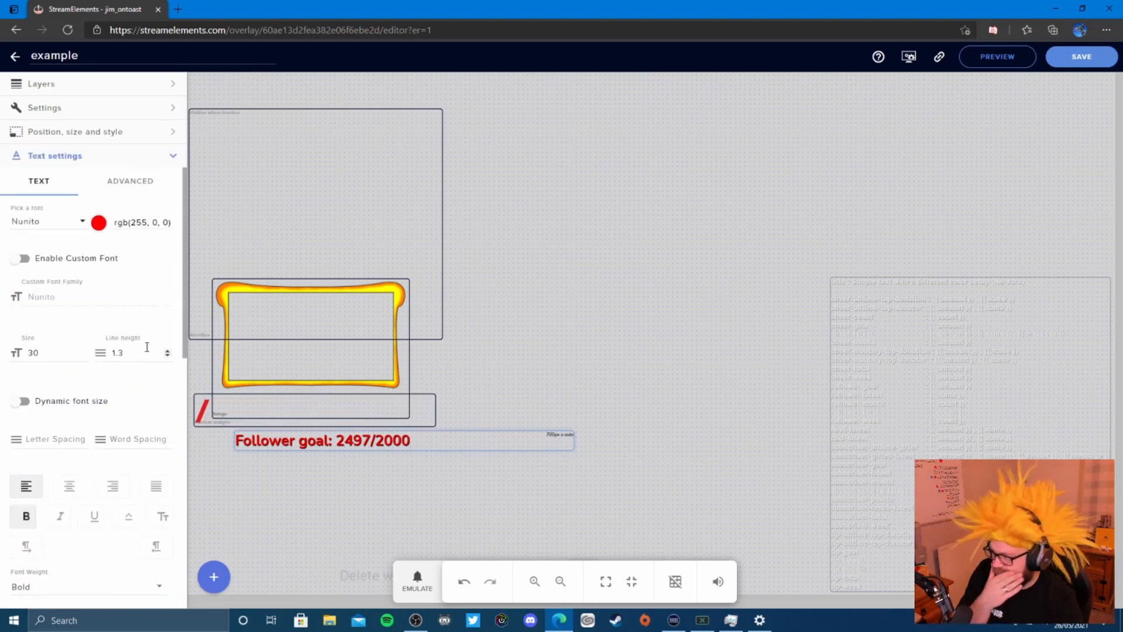
scroll(105, 327, "down", 15)
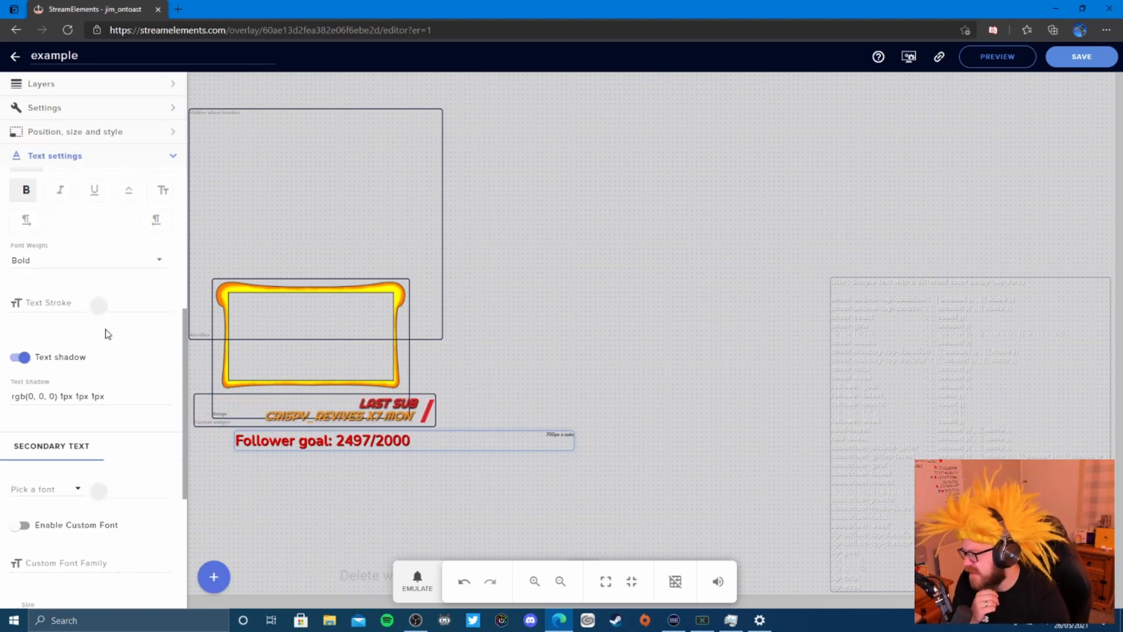
scroll(107, 337, "down", 1)
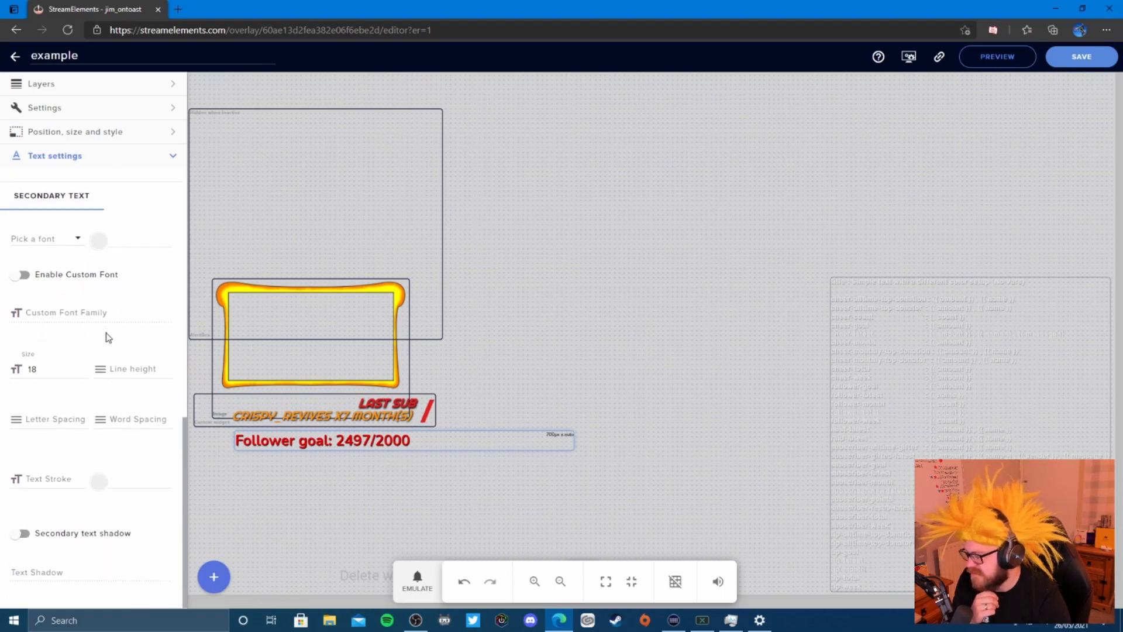
scroll(105, 340, "up", 15)
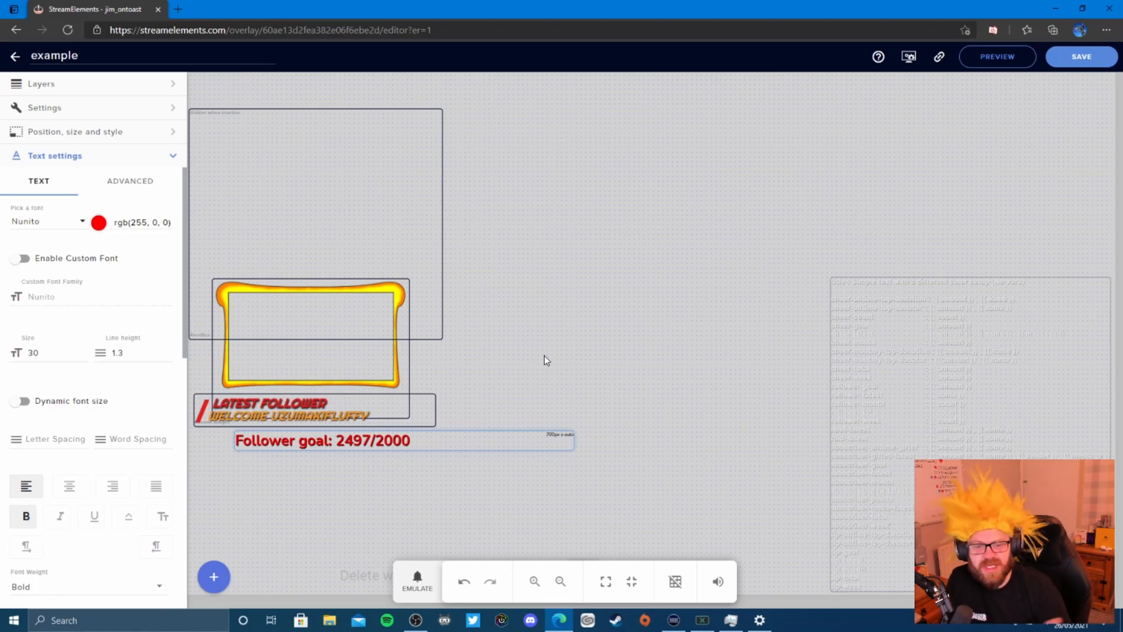
- Fire a test follower alert from the alertbox's Emulate menu, then open the follower alert's advanced settings
left_click(366, 218)
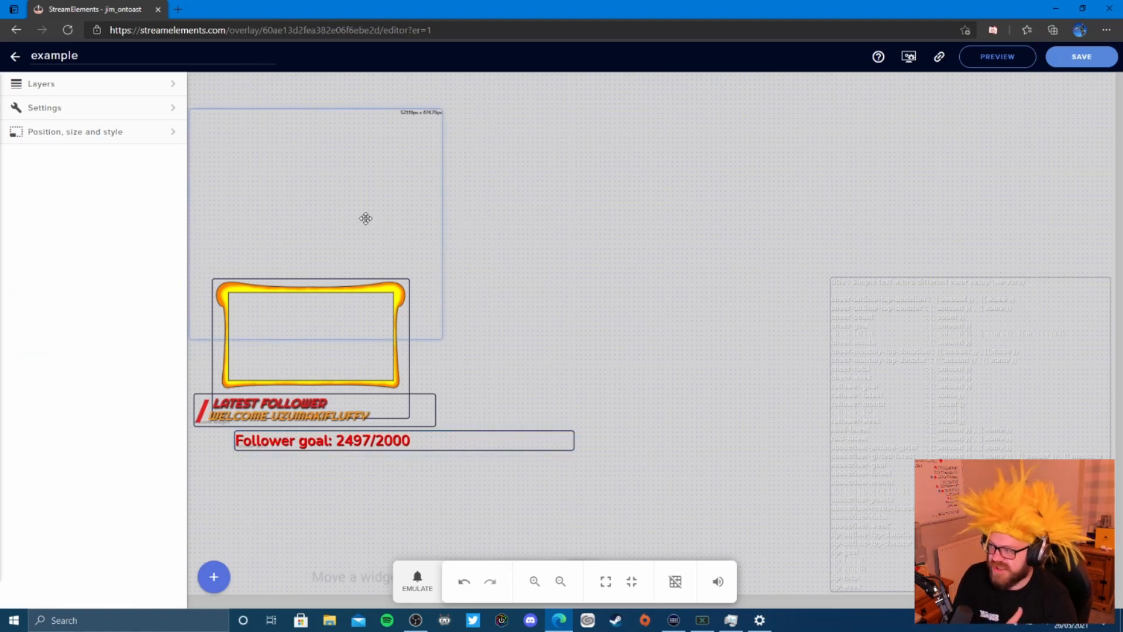
left_click(172, 110)
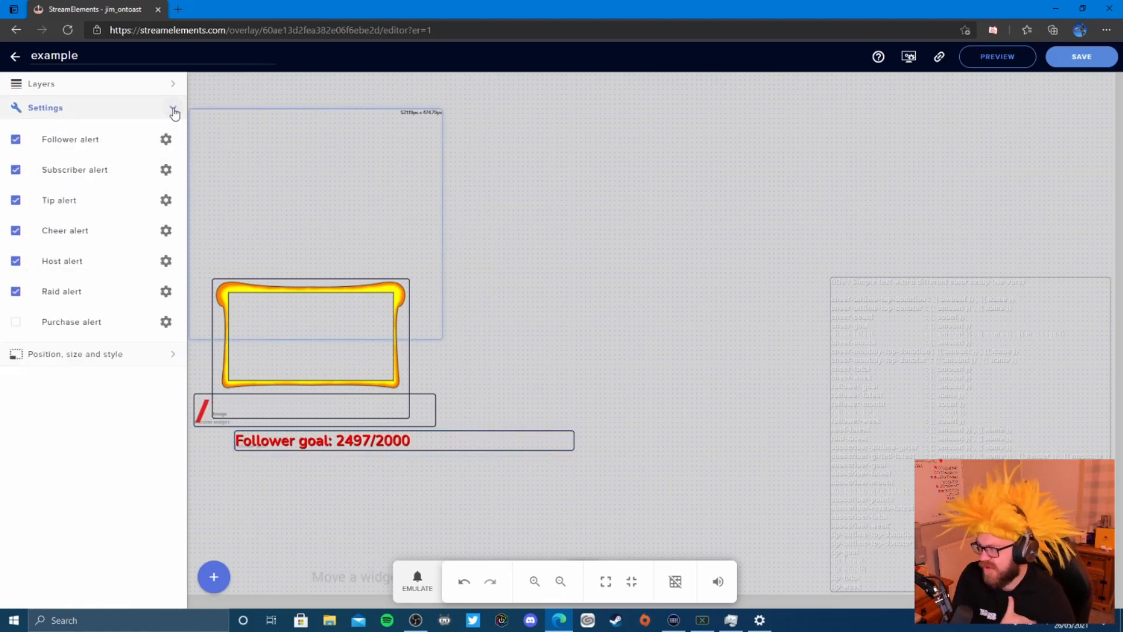
left_click(416, 580)
mouse_move(445, 410)
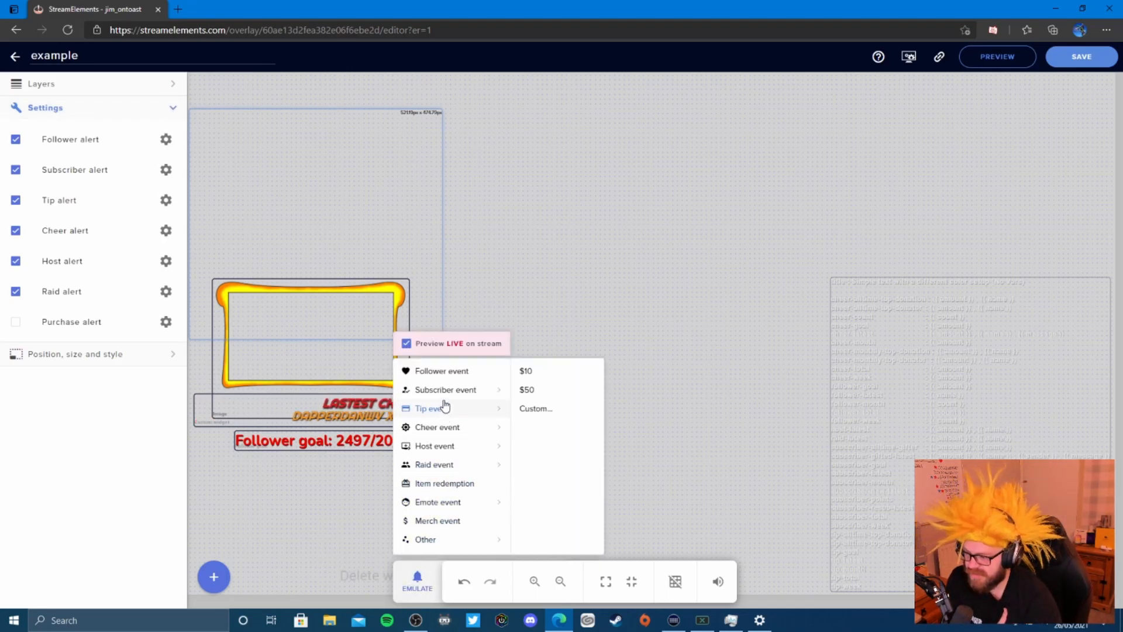
left_click(451, 370)
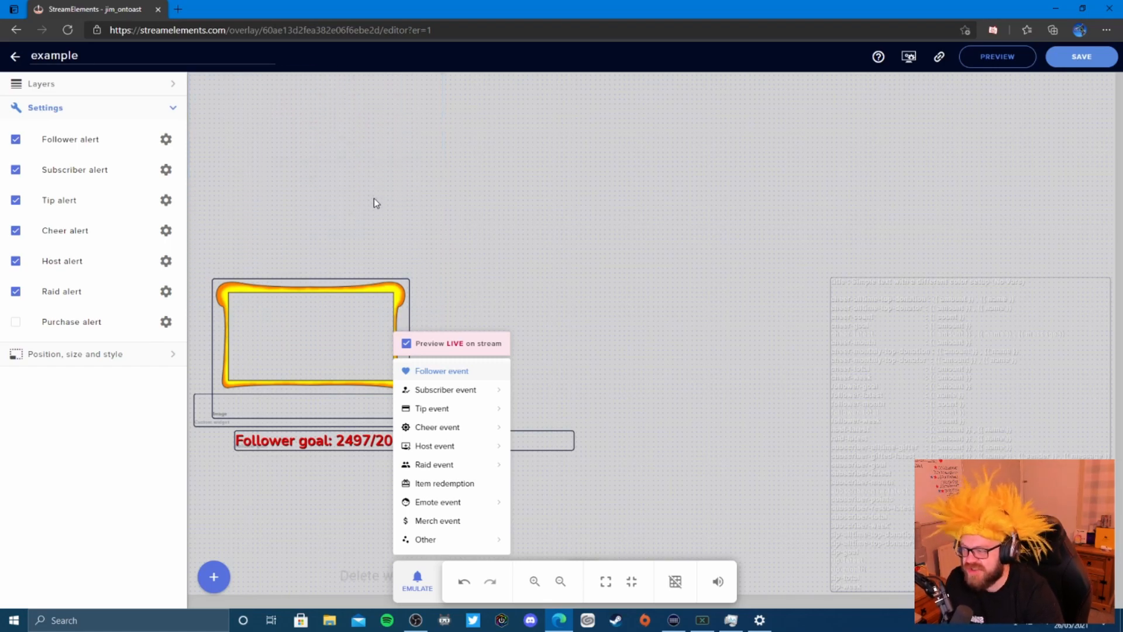
left_click(167, 144)
left_click(168, 144)
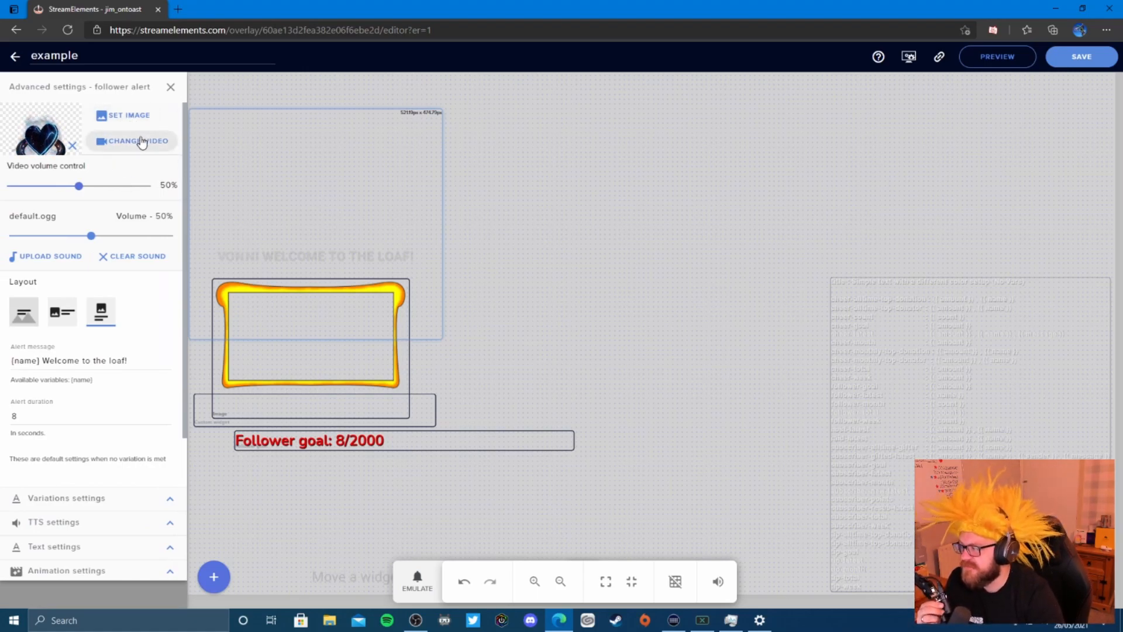
- Set the follower alert image to the JIM toast image
left_click(142, 118)
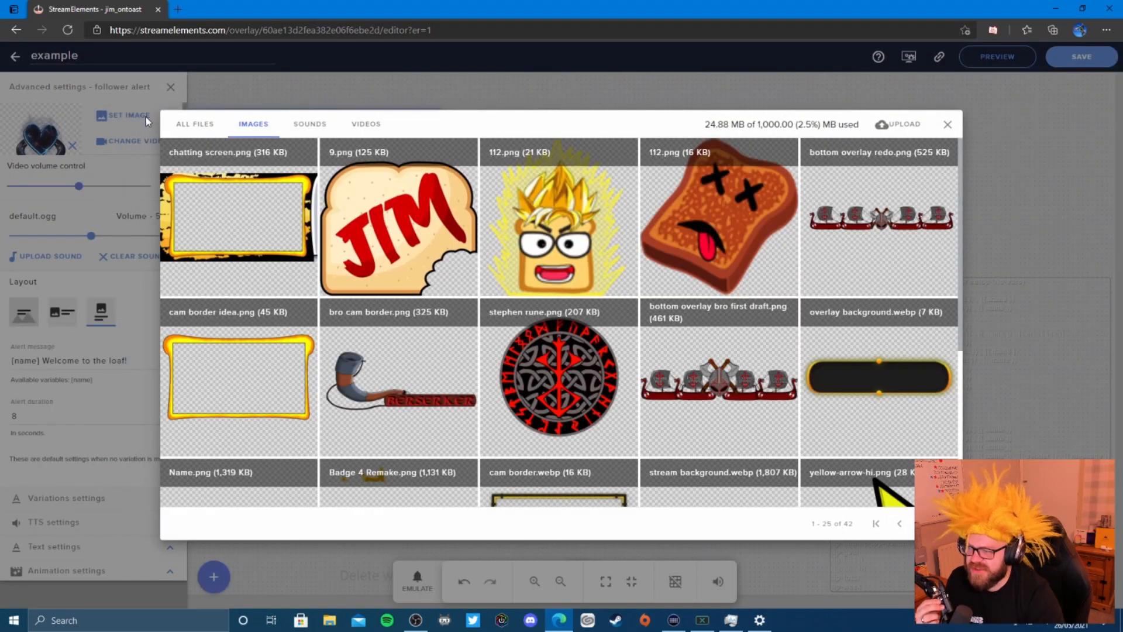
mouse_move(398, 209)
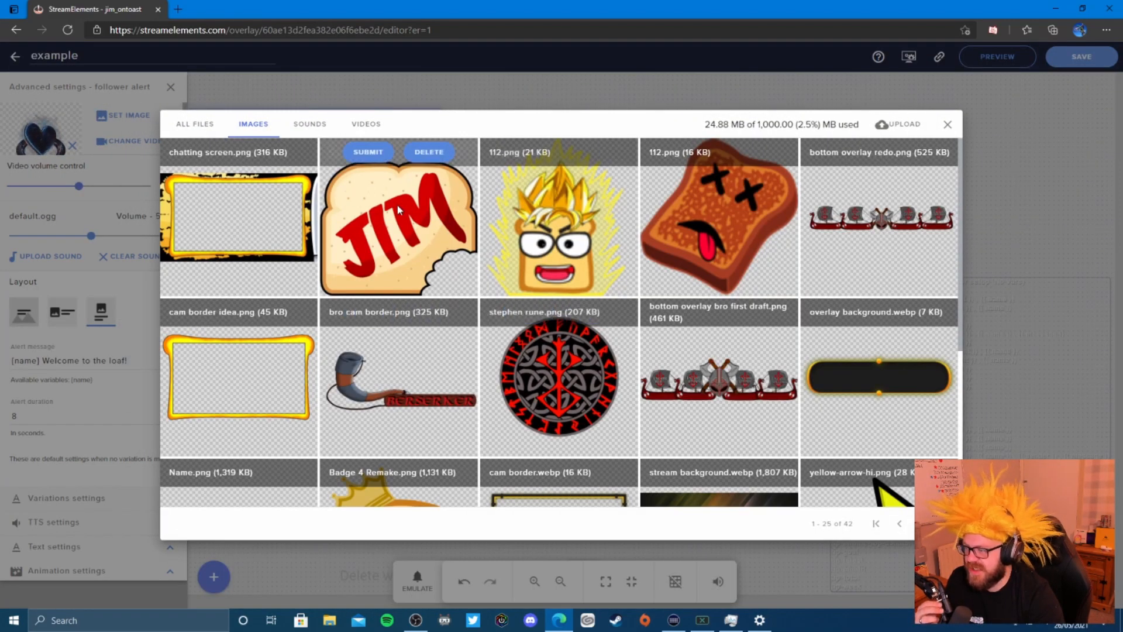
left_click(368, 153)
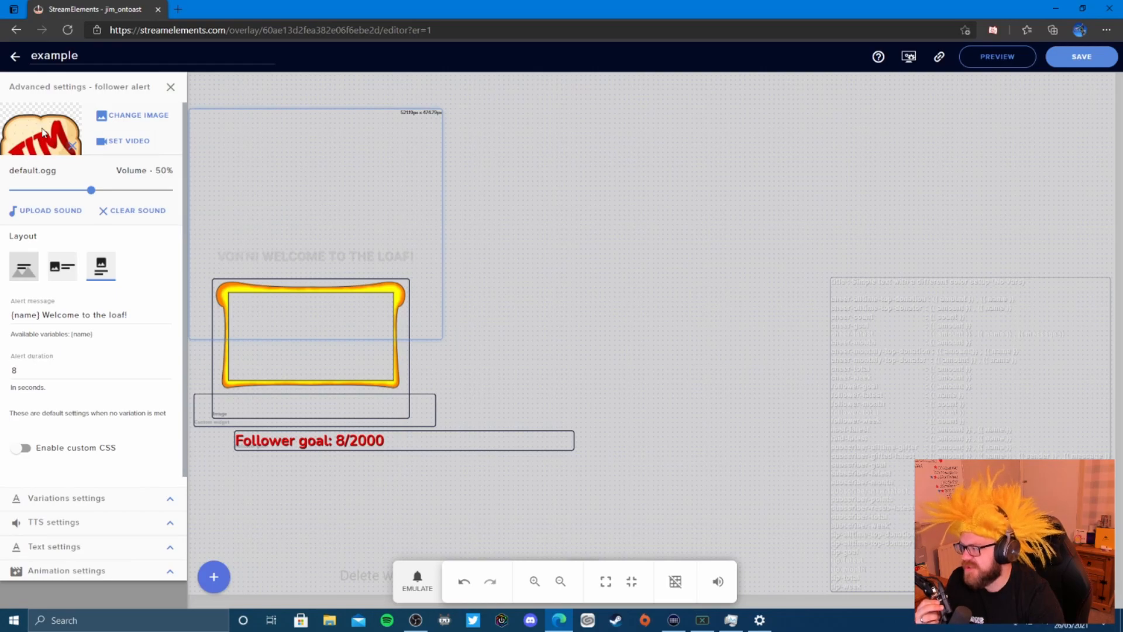
- Replace the default alert sound with louder toasty.mp3 from the sound library
left_click(158, 218)
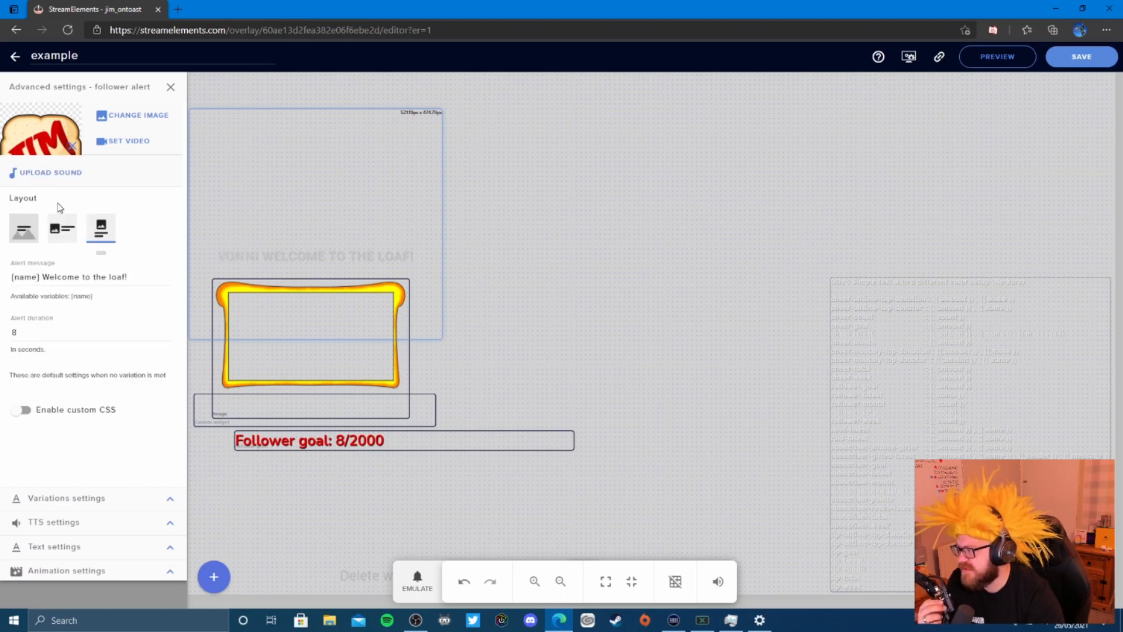
left_click(50, 173)
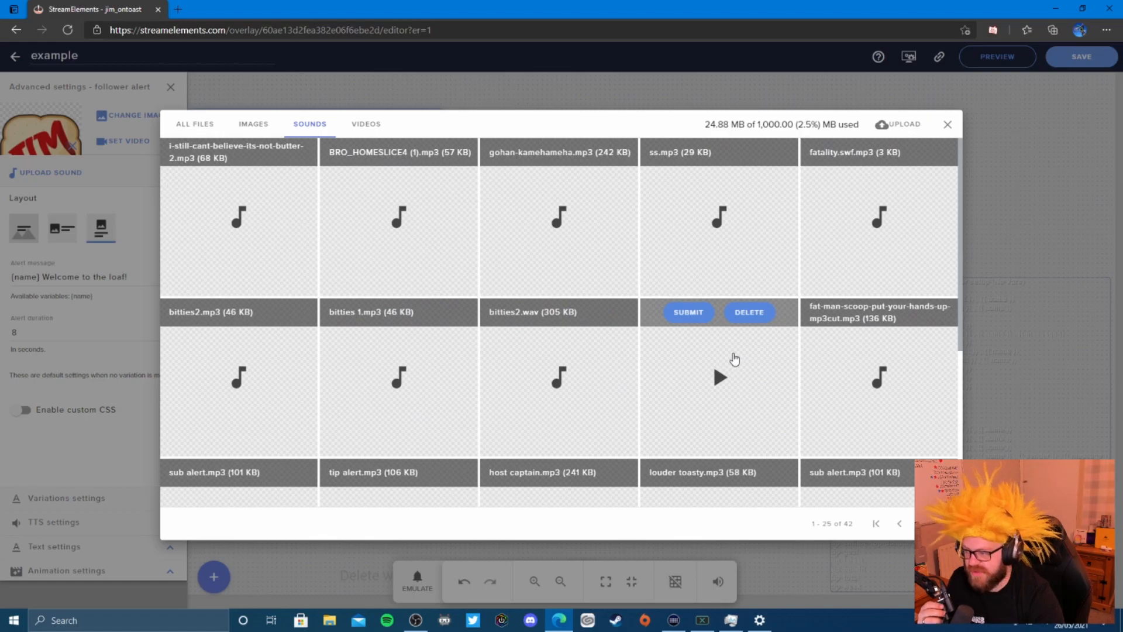
scroll(734, 359, "down", 3)
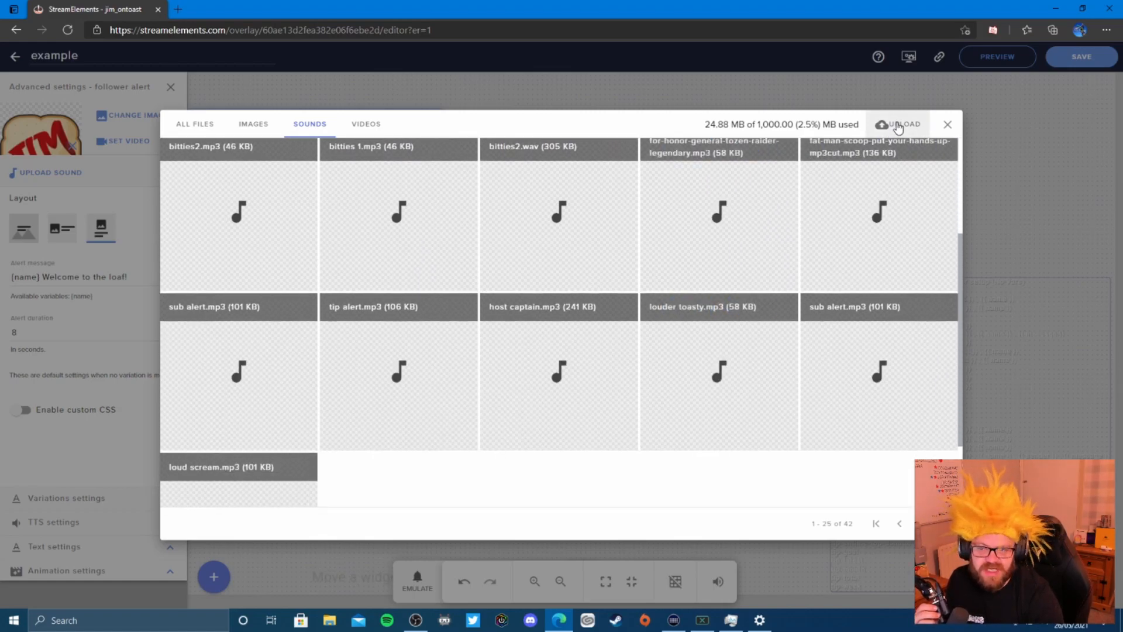
mouse_move(907, 329)
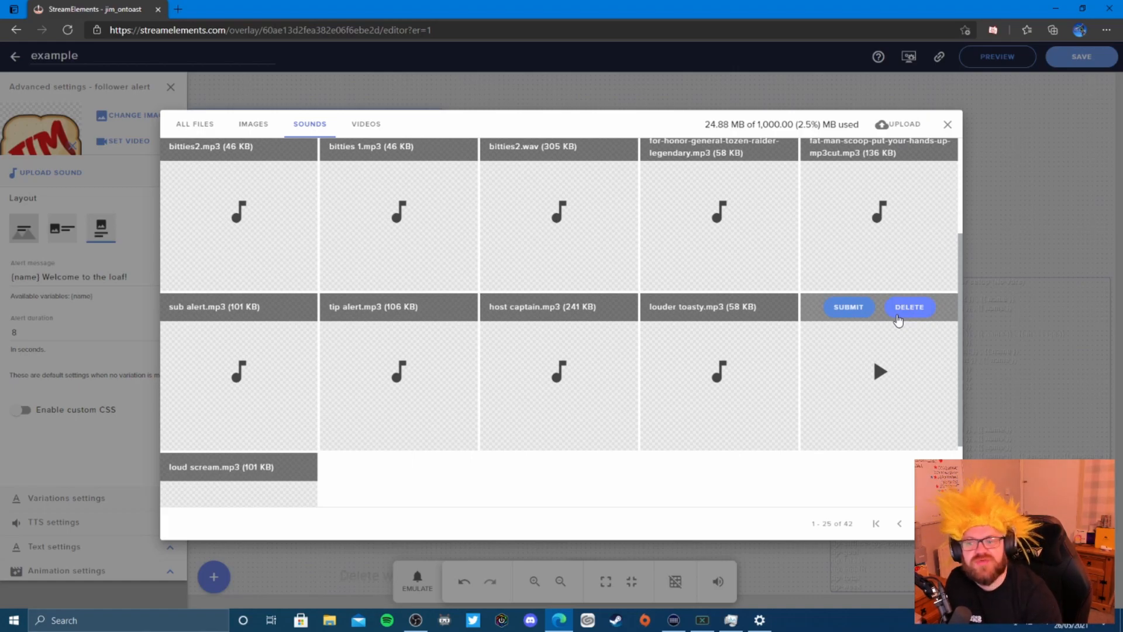
mouse_move(735, 329)
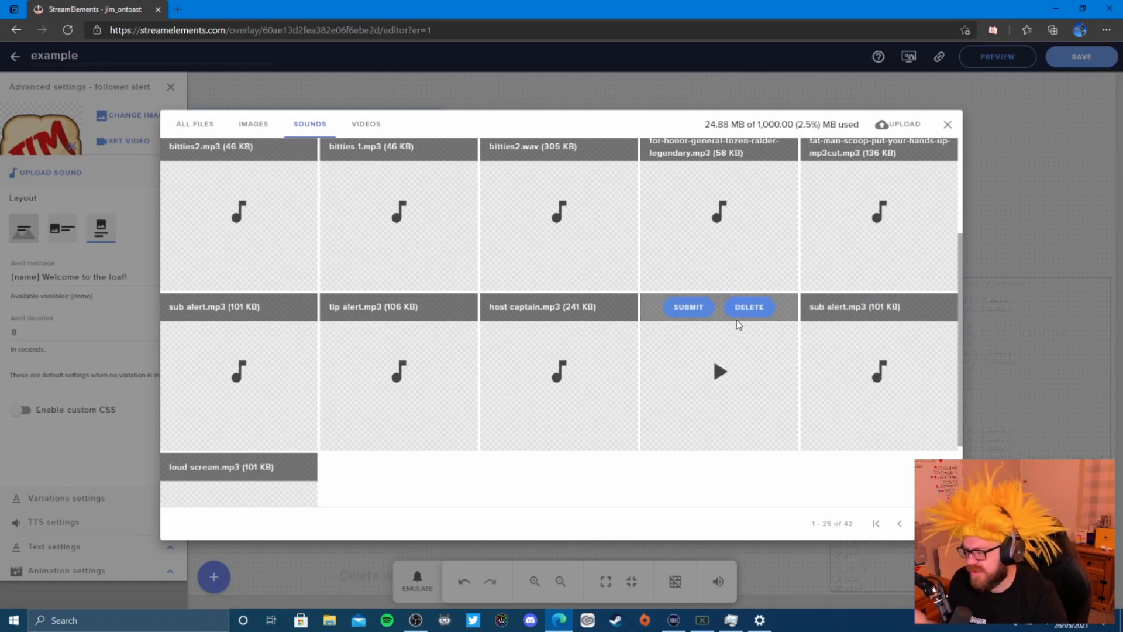
scroll(738, 321, "up", 3)
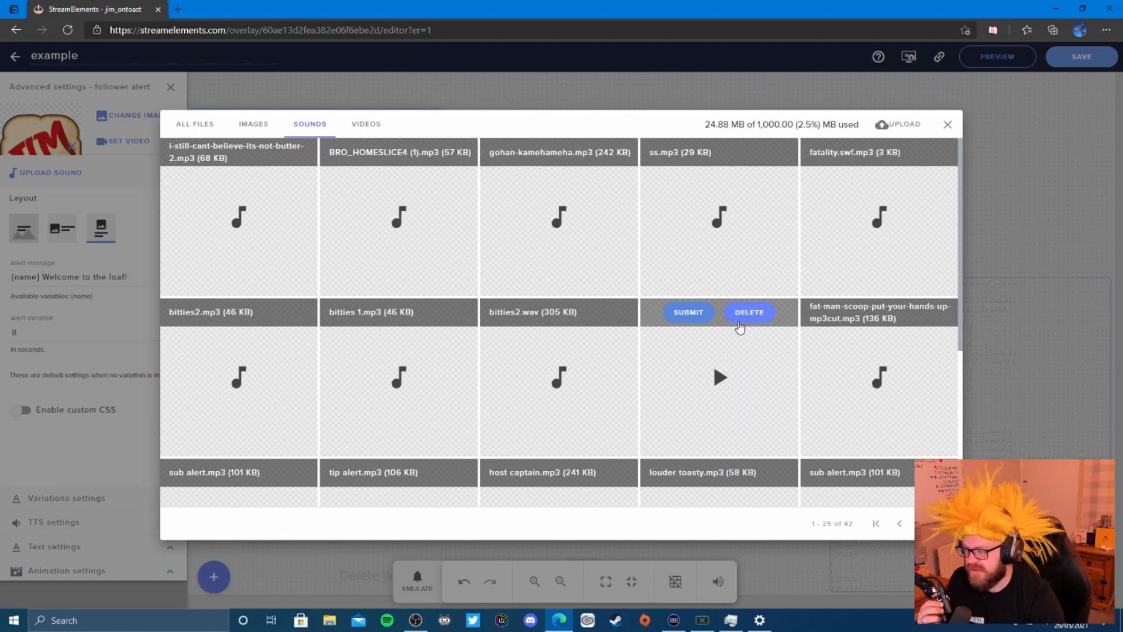
mouse_move(449, 168)
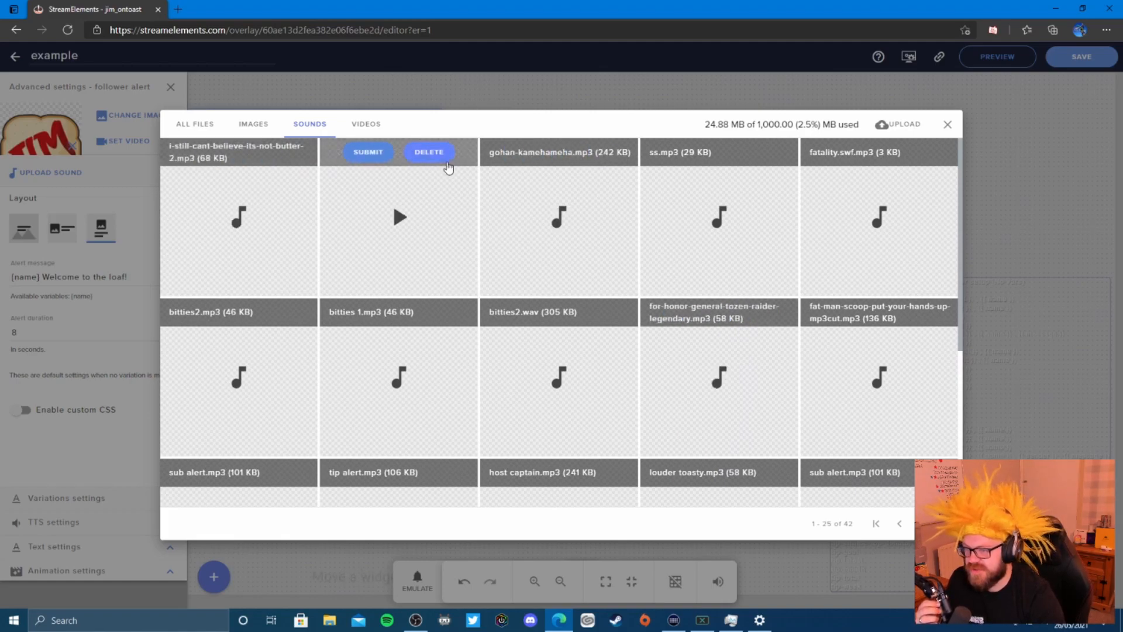
mouse_move(844, 186)
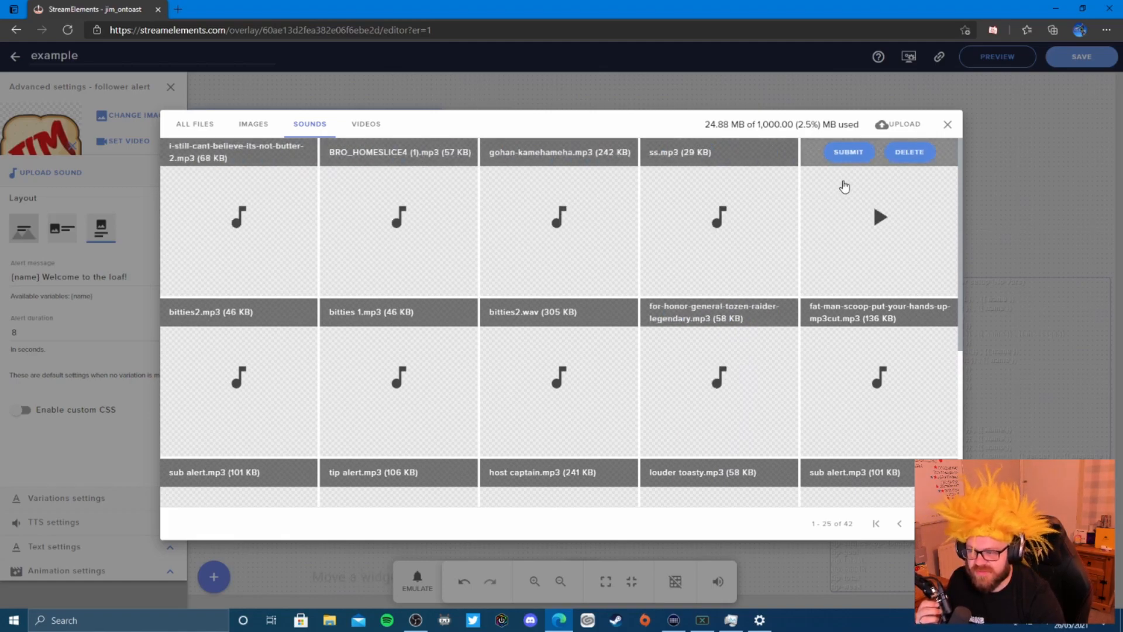
scroll(661, 342, "down", 2)
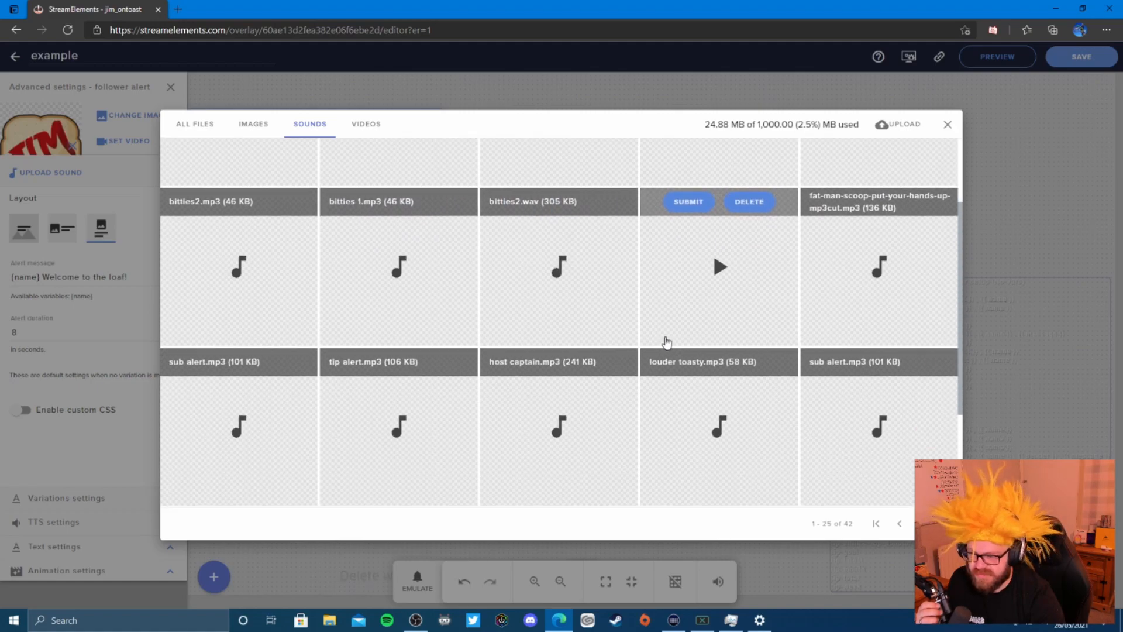
mouse_move(739, 416)
left_click(701, 366)
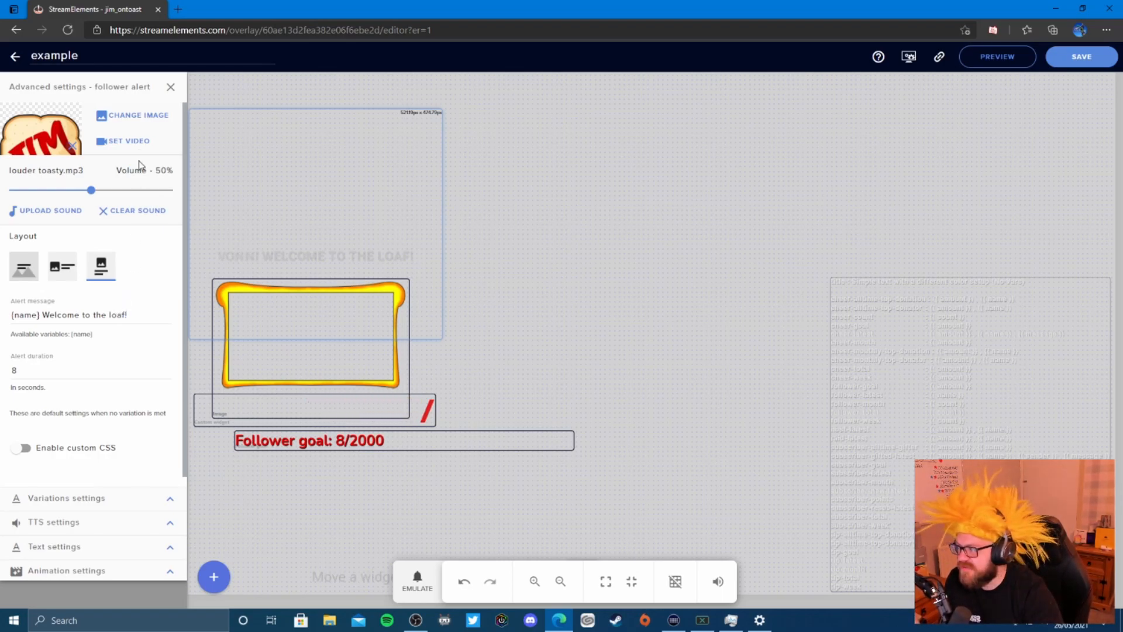
- Close advanced settings, fire a test follower alert, then open the follower alert's video library
left_click(171, 87)
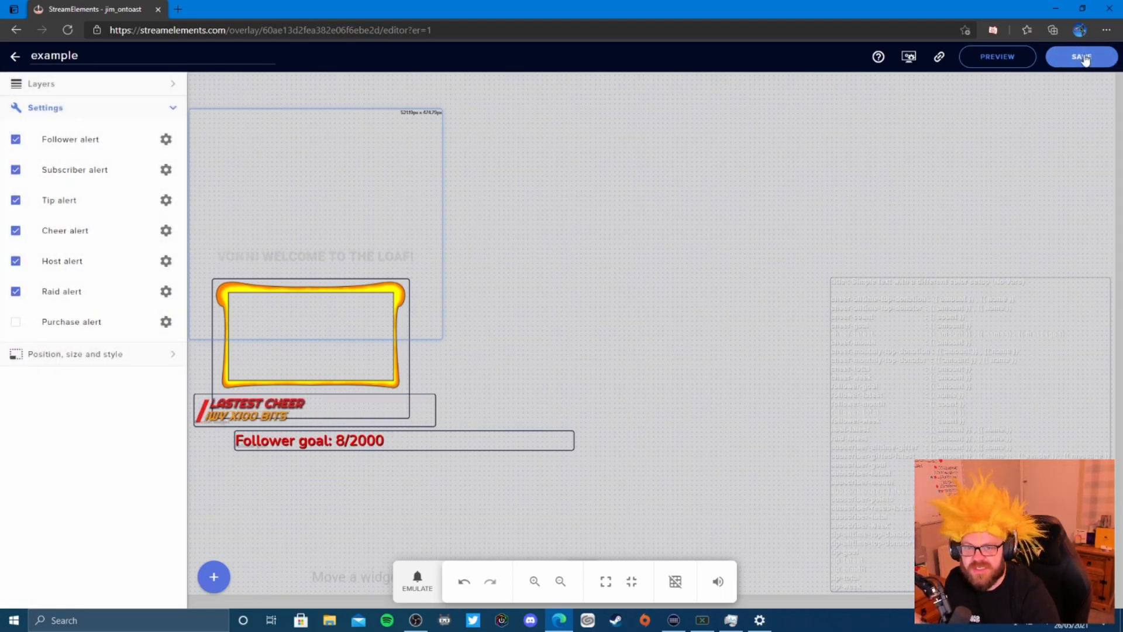
left_click(416, 579)
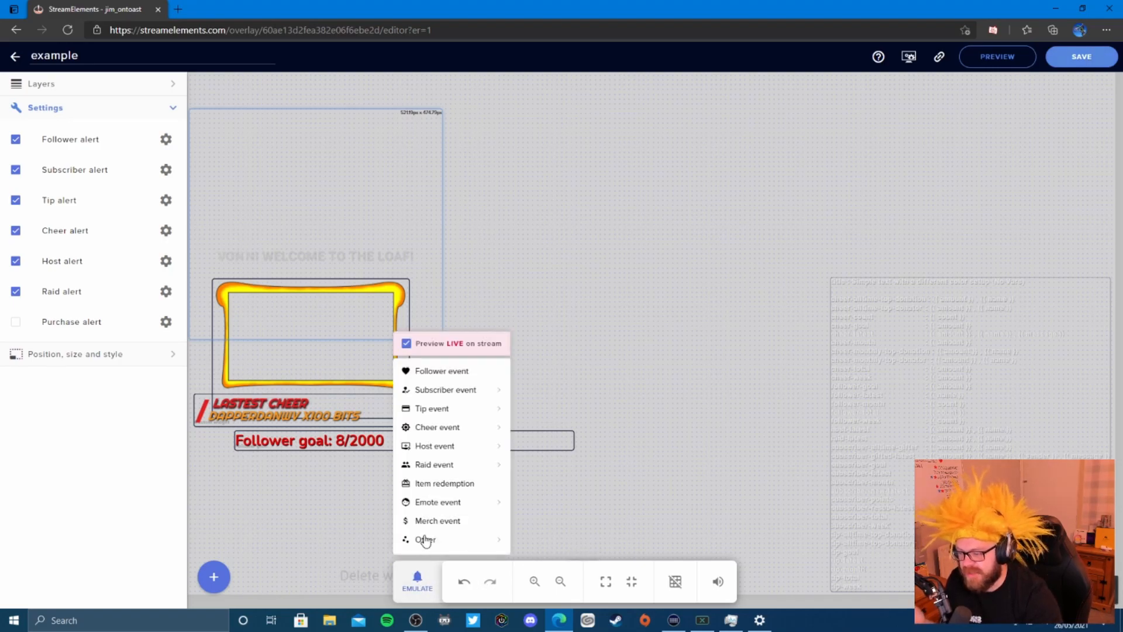
left_click(447, 373)
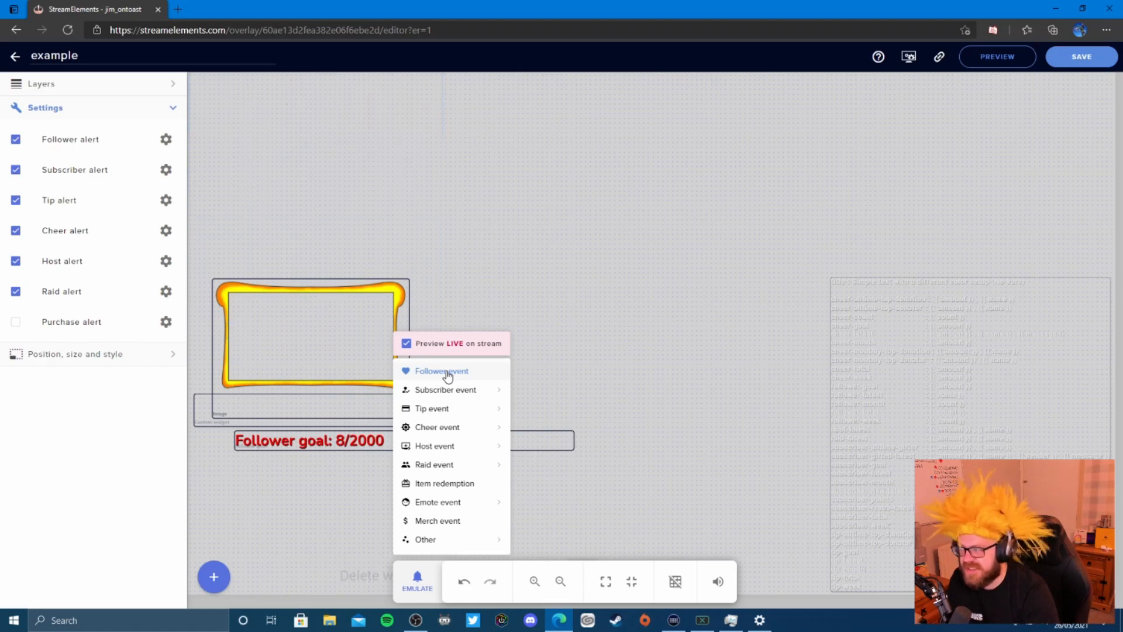
left_click(166, 140)
left_click(139, 148)
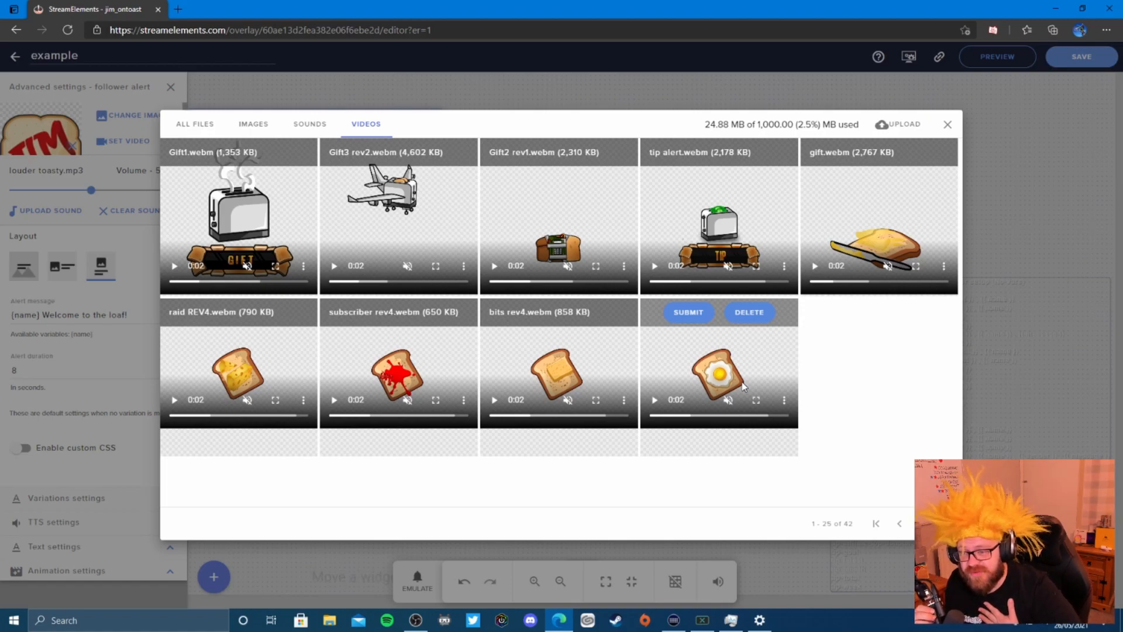
- Pick the fried-egg toast webm as the follower alert video
left_click(688, 313)
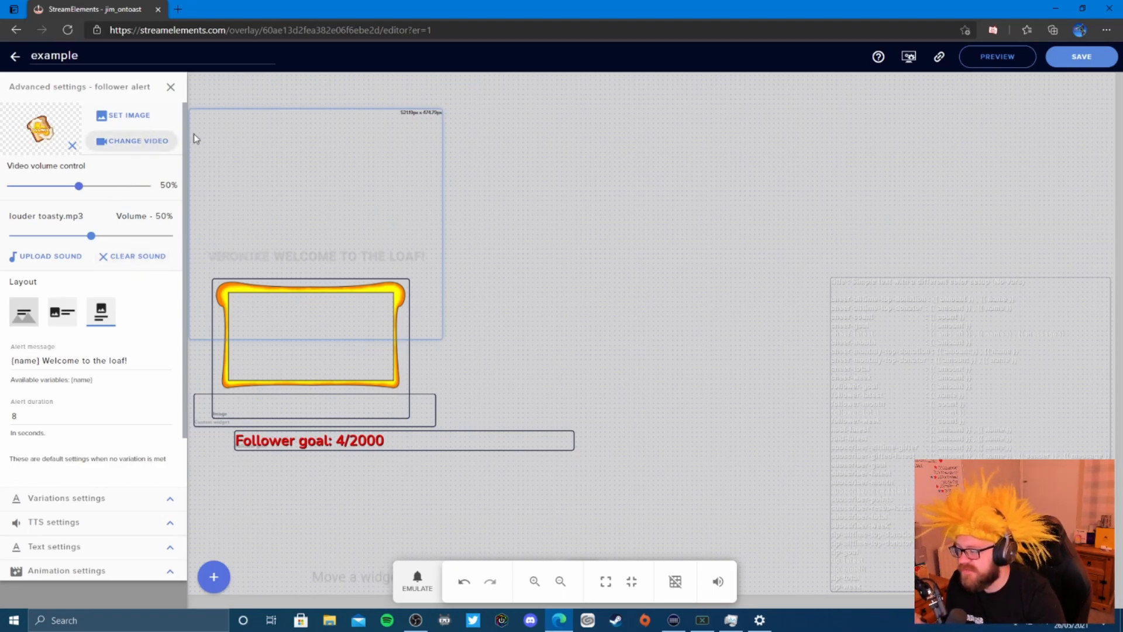
- Save the overlay, then enlarge the alert widget box and shift it up and right
left_click(171, 87)
left_click(1082, 56)
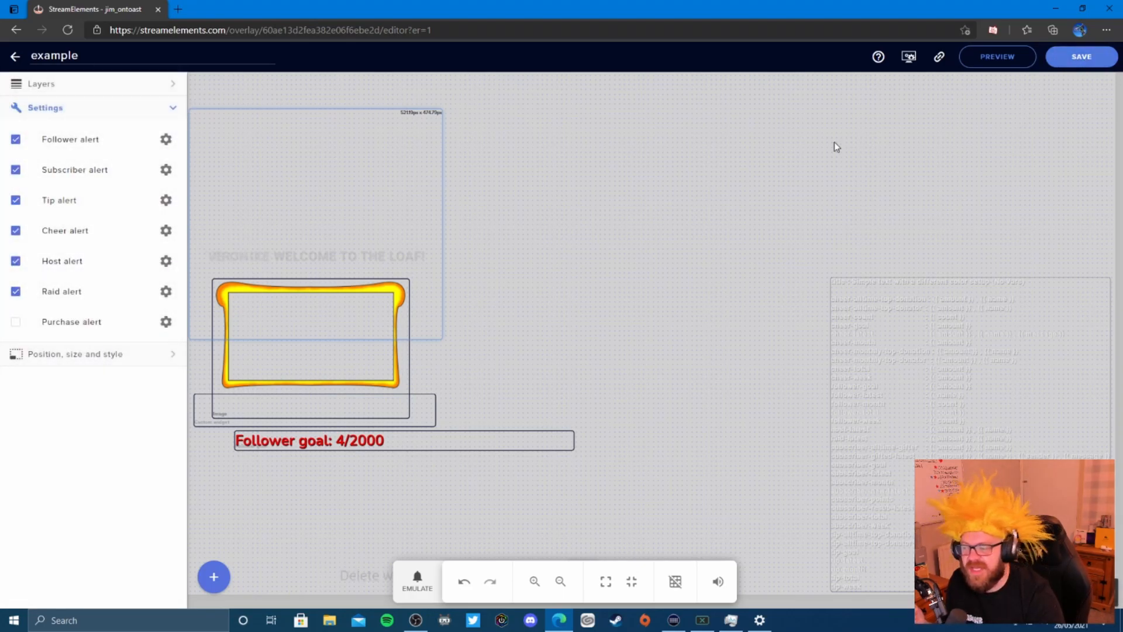
left_click(416, 580)
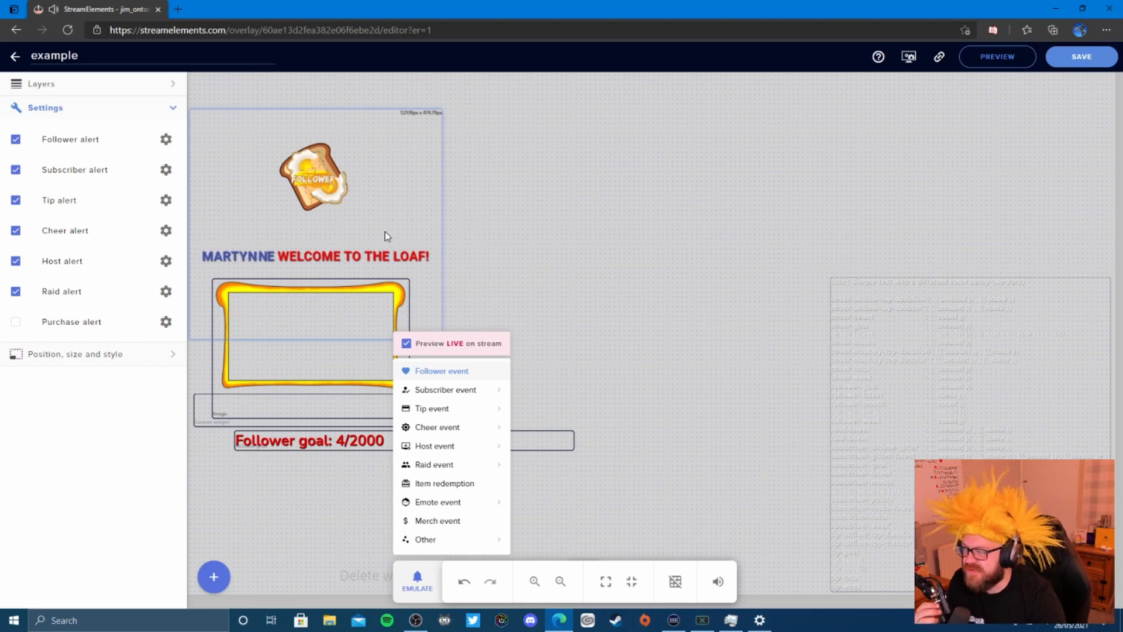
left_click(379, 206)
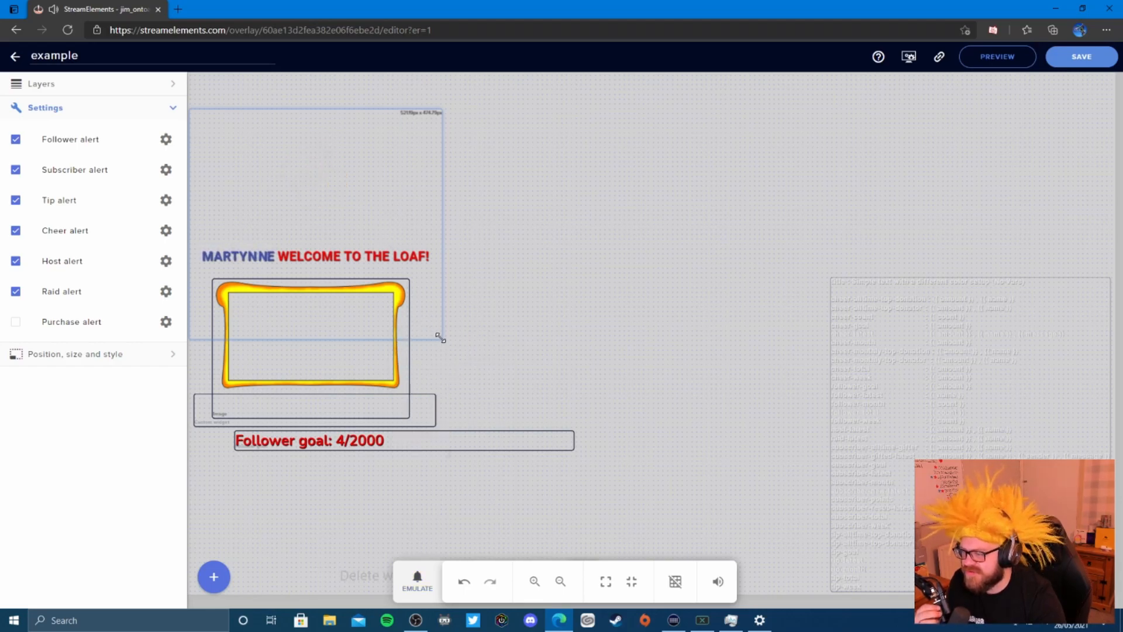
left_click_drag(441, 338, 517, 404)
left_click(455, 275)
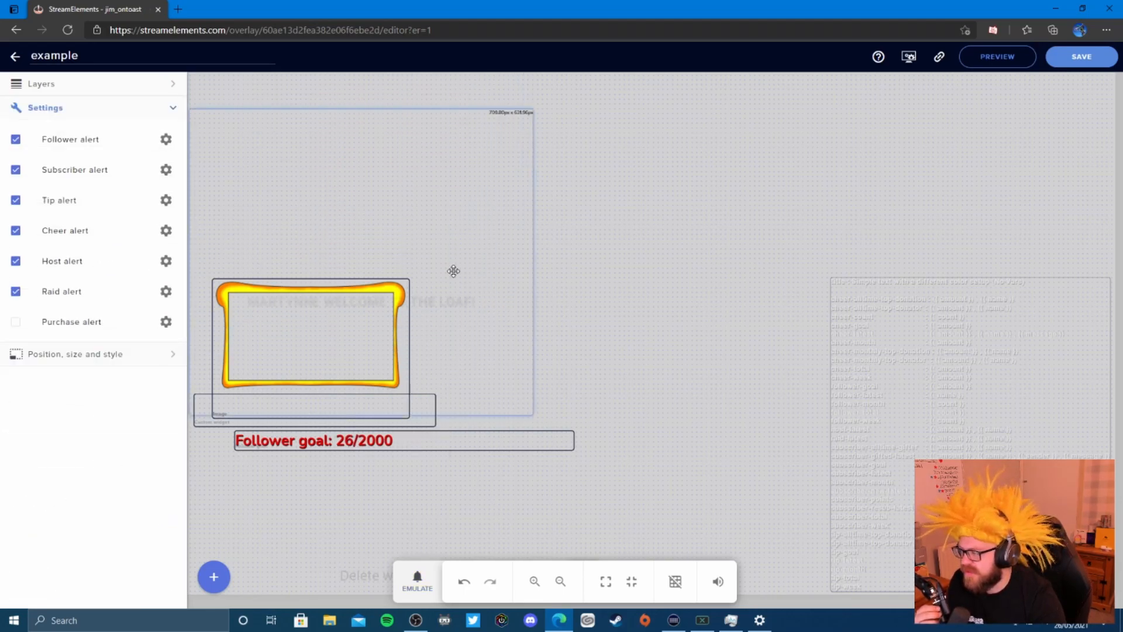
left_click_drag(455, 265, 459, 248)
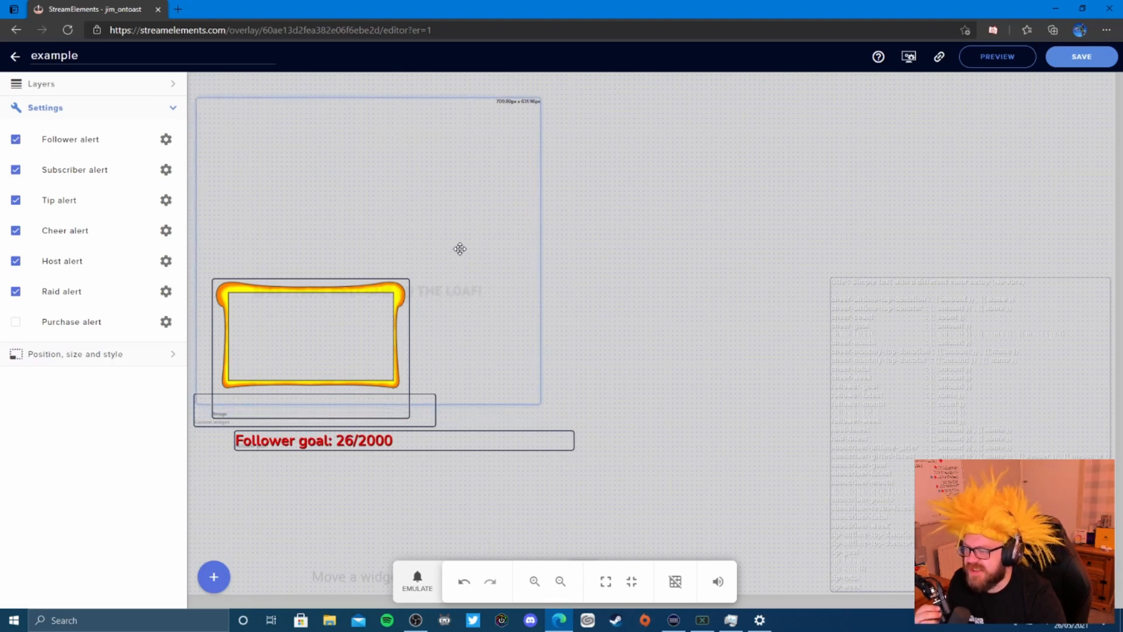
- Fire two test follower alerts to check how the resized alert looks
left_click(417, 579)
left_click(448, 374)
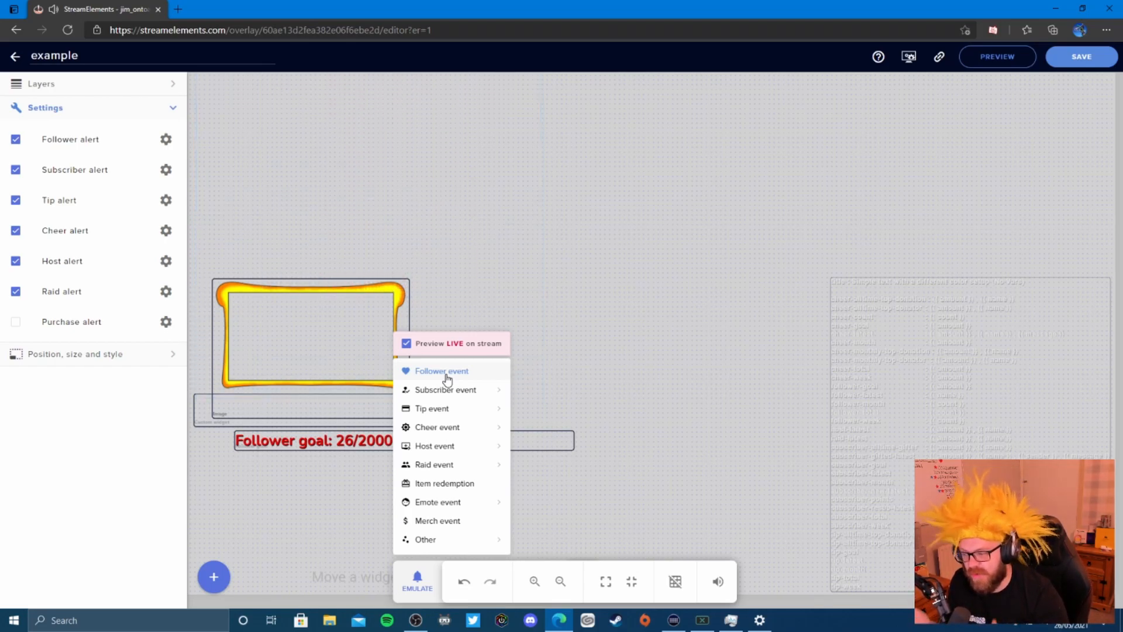
mouse_move(430, 387)
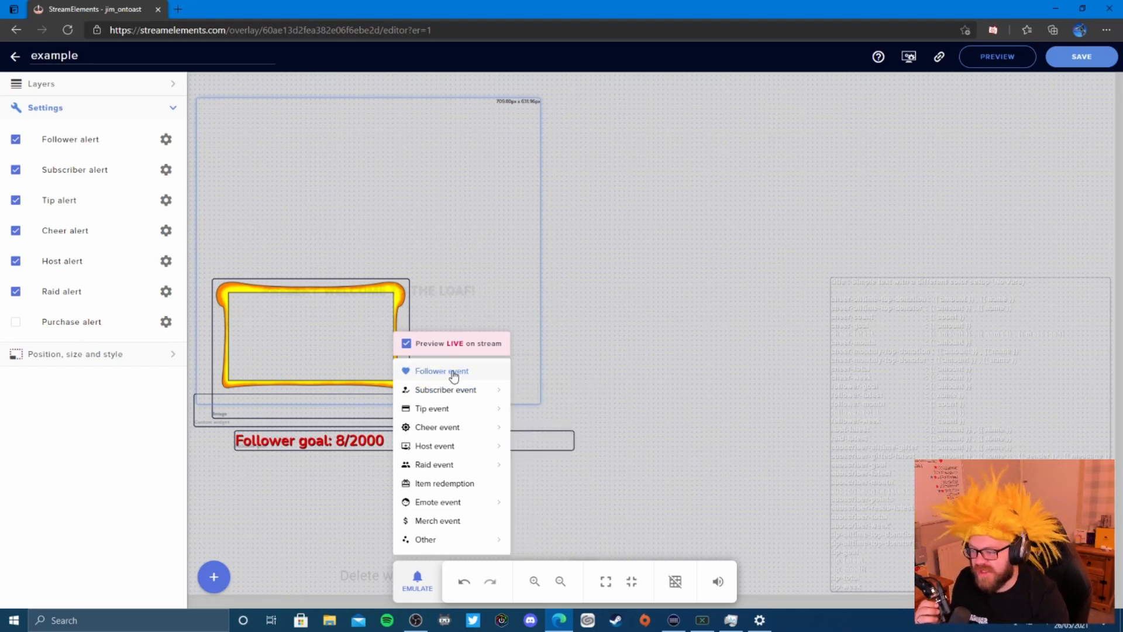
left_click(454, 373)
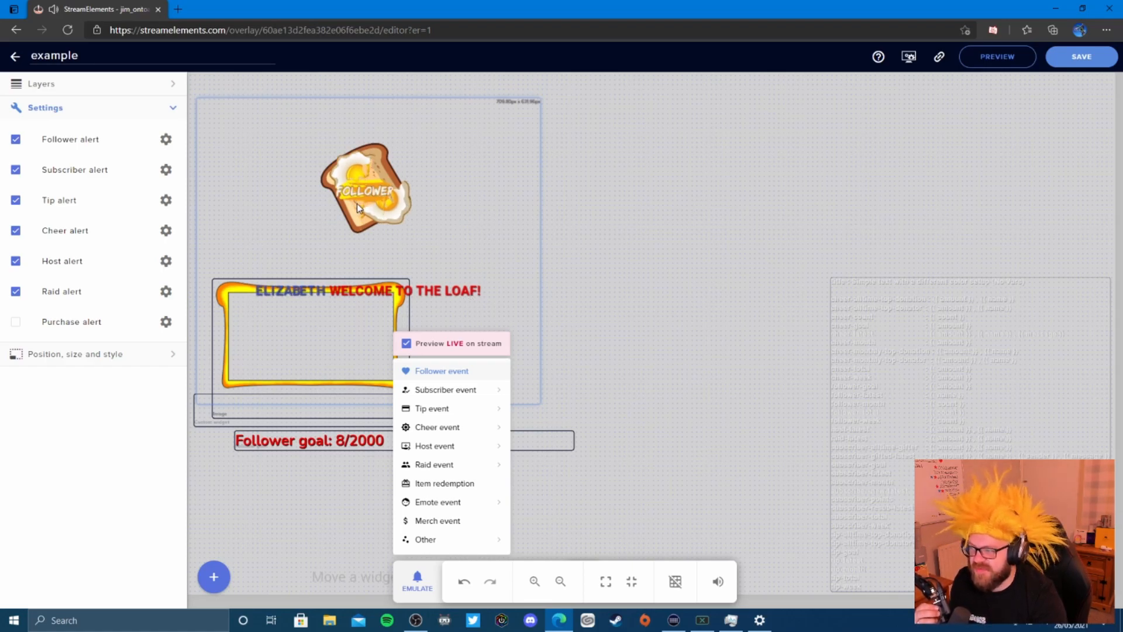
left_click(451, 283)
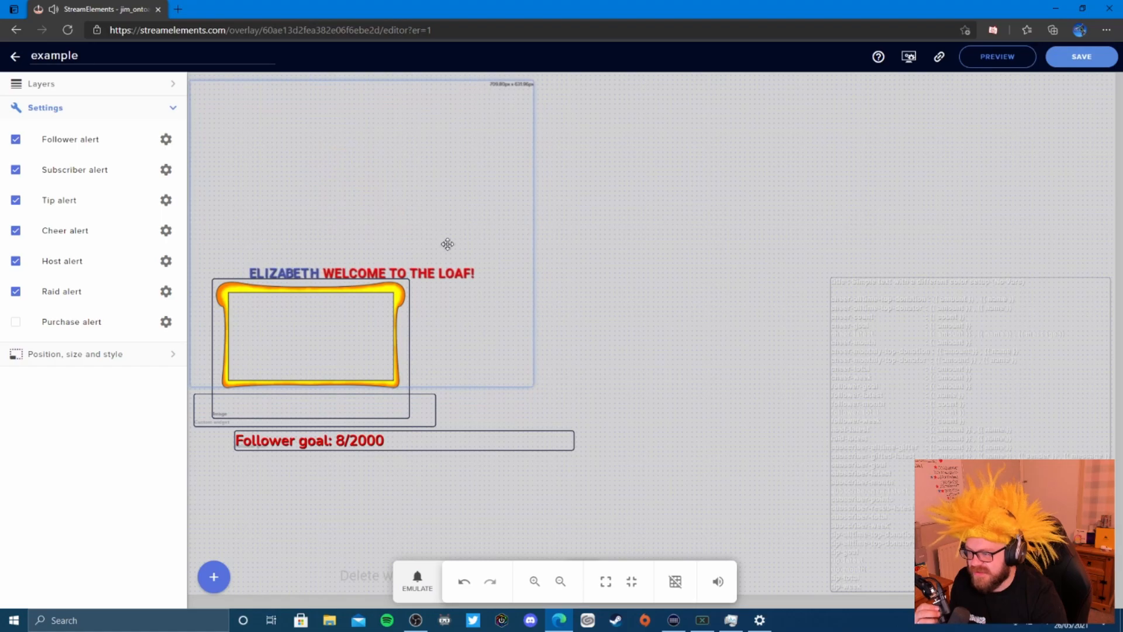
left_click(166, 139)
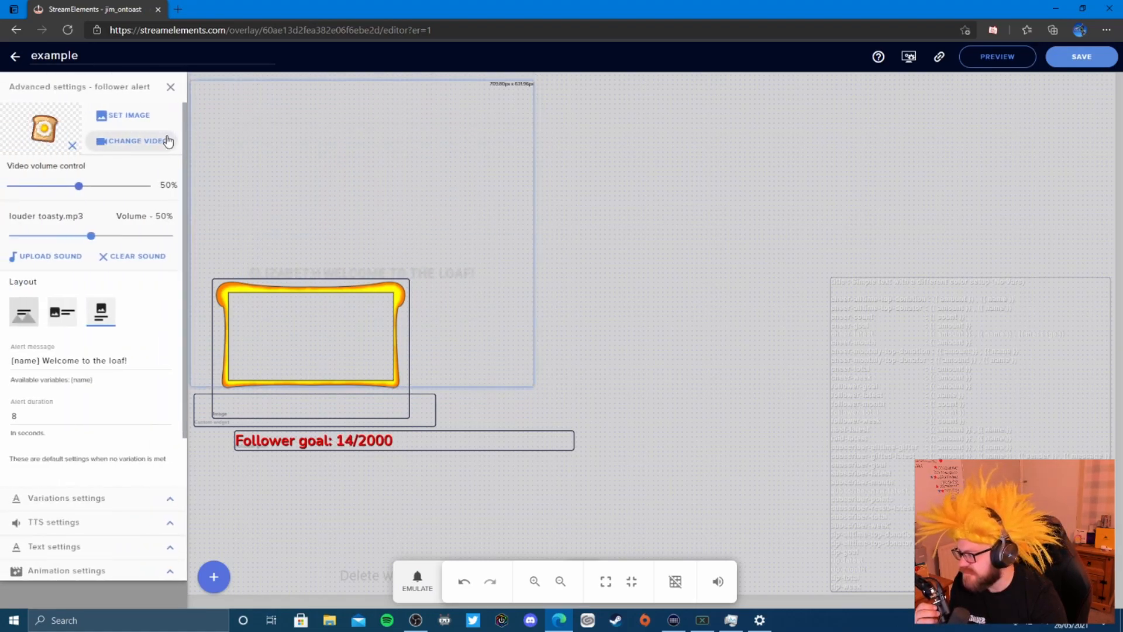
left_click(170, 87)
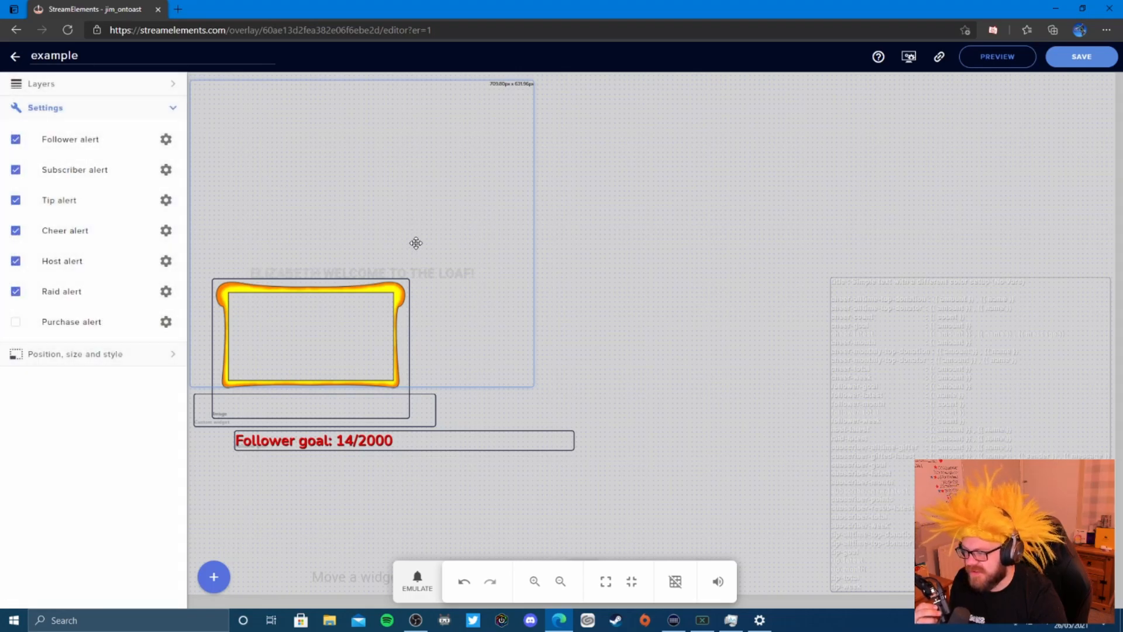
- Enlarge the alert widget further, test it again, and move it up and left
left_click_drag(531, 384, 644, 485)
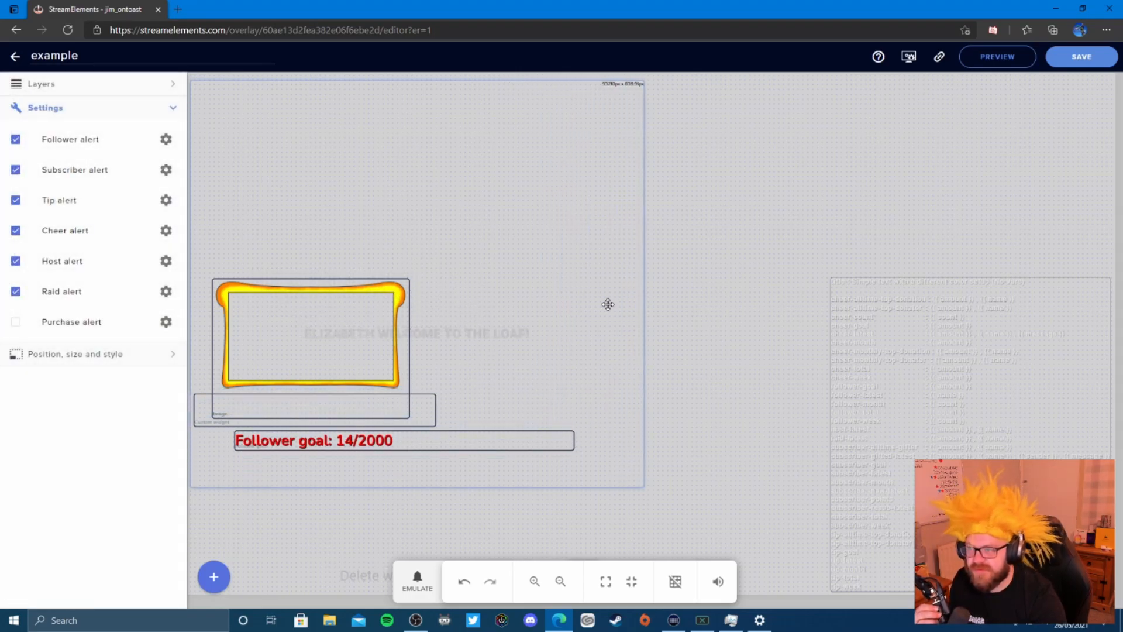
left_click(427, 585)
left_click(435, 370)
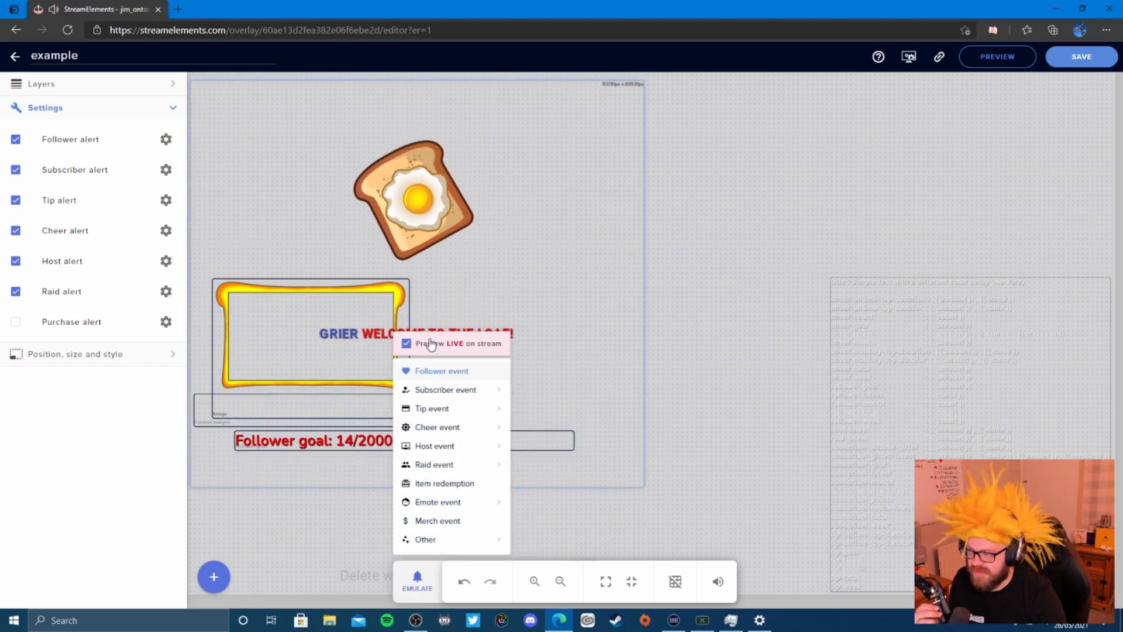
left_click(457, 200)
left_click_drag(457, 201, 362, 168)
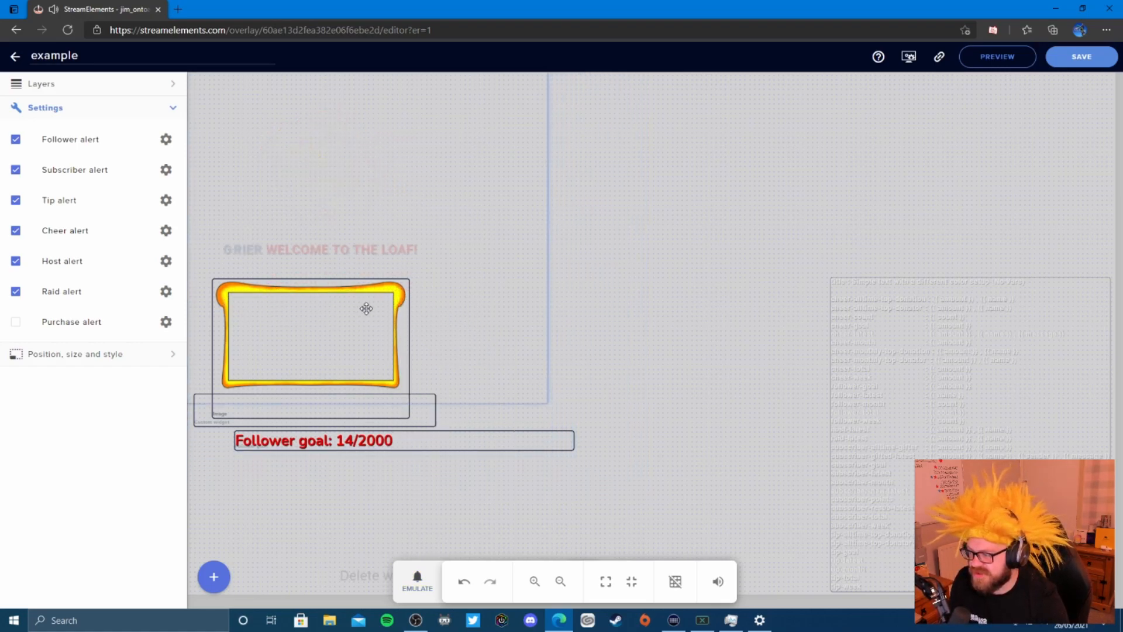
- Set the follower alert text's Advanced top margin to -126 and save the overlay
left_click(167, 140)
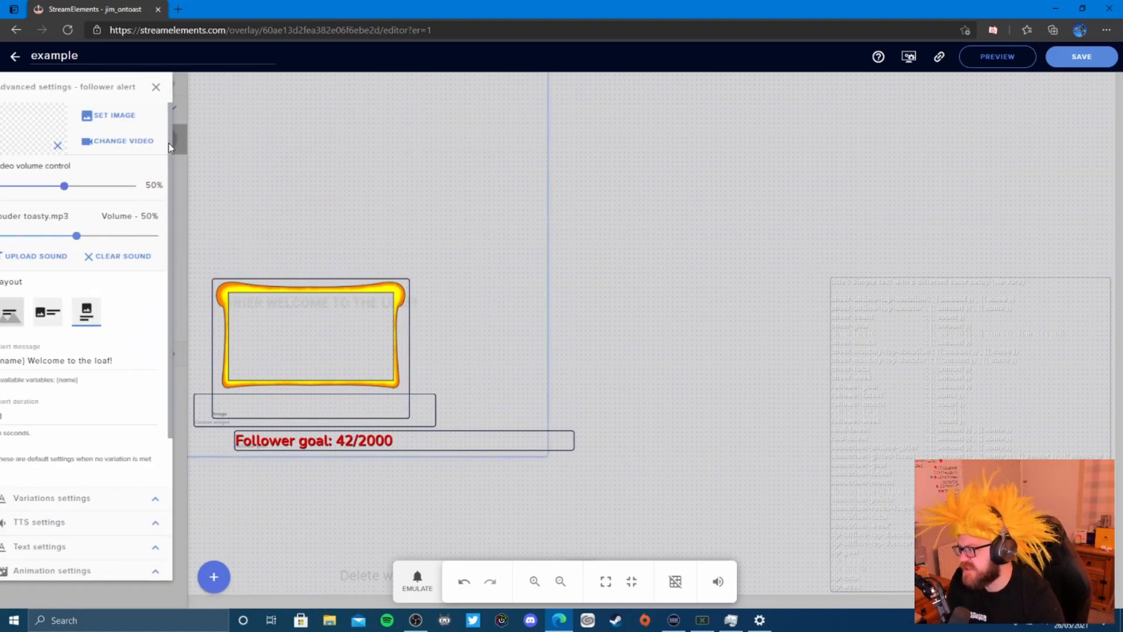
scroll(160, 369, "down", 2)
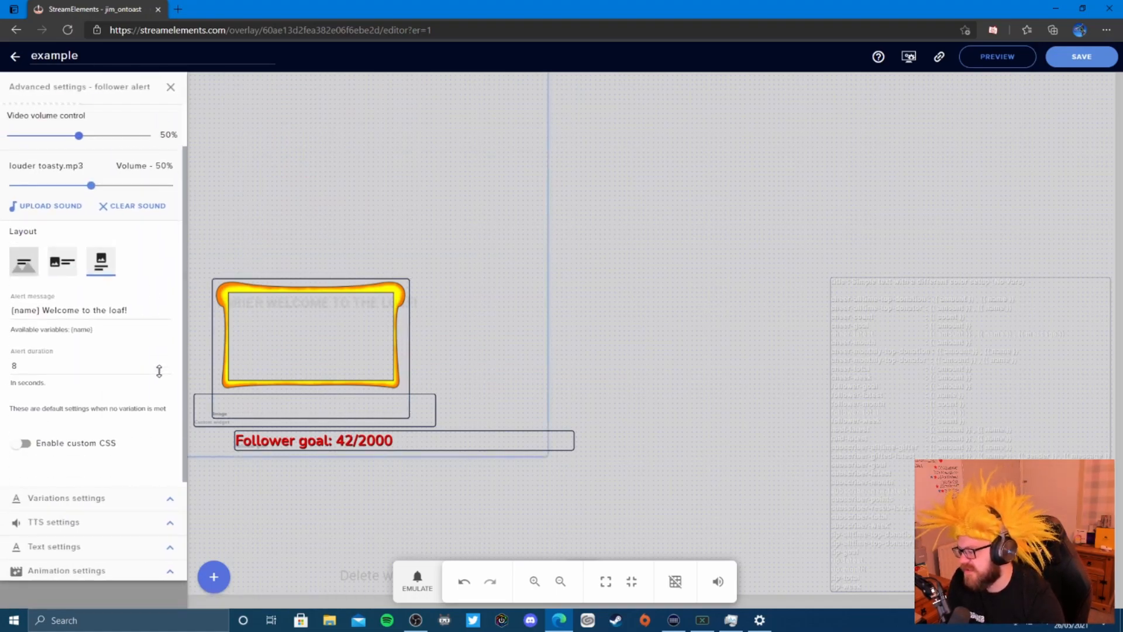
left_click(167, 552)
scroll(134, 325, "down", 3)
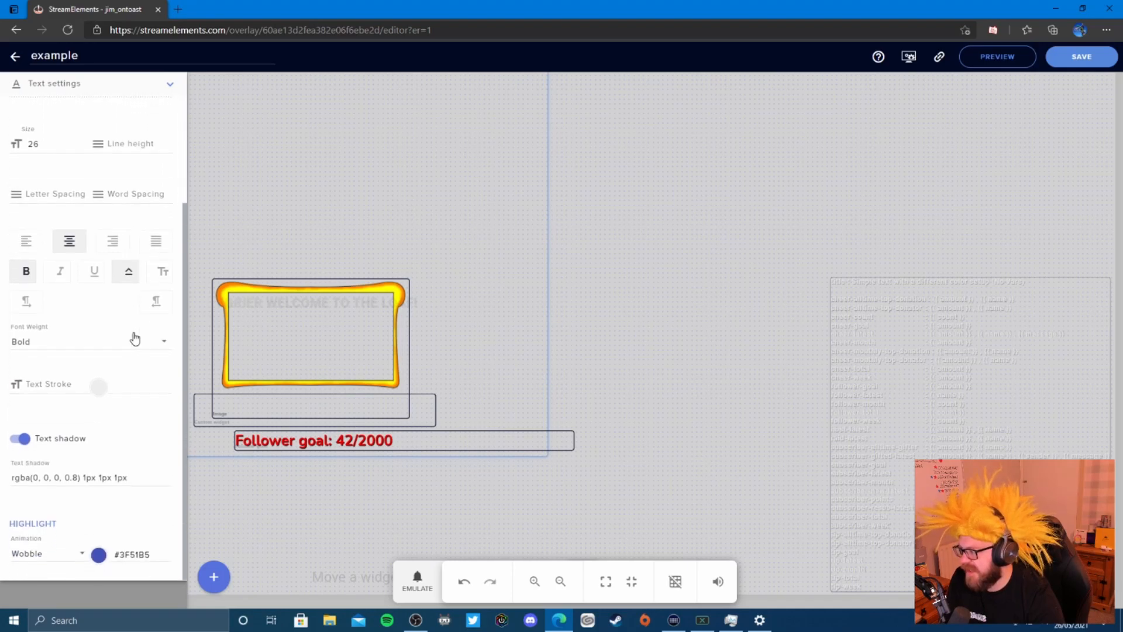
scroll(134, 338, "up", 3)
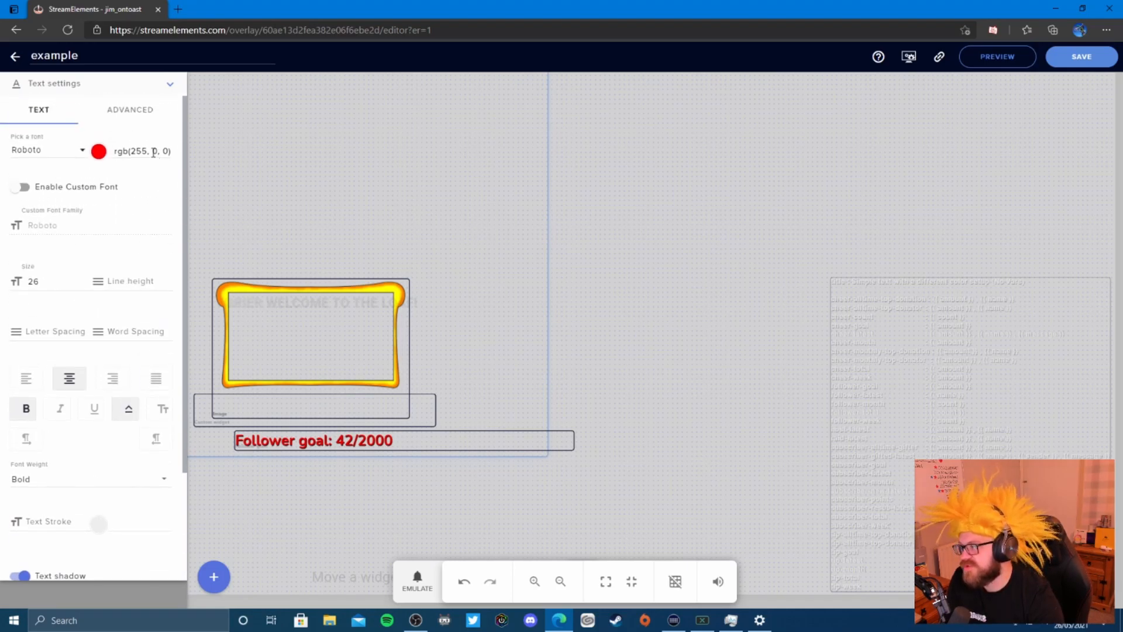
left_click(130, 111)
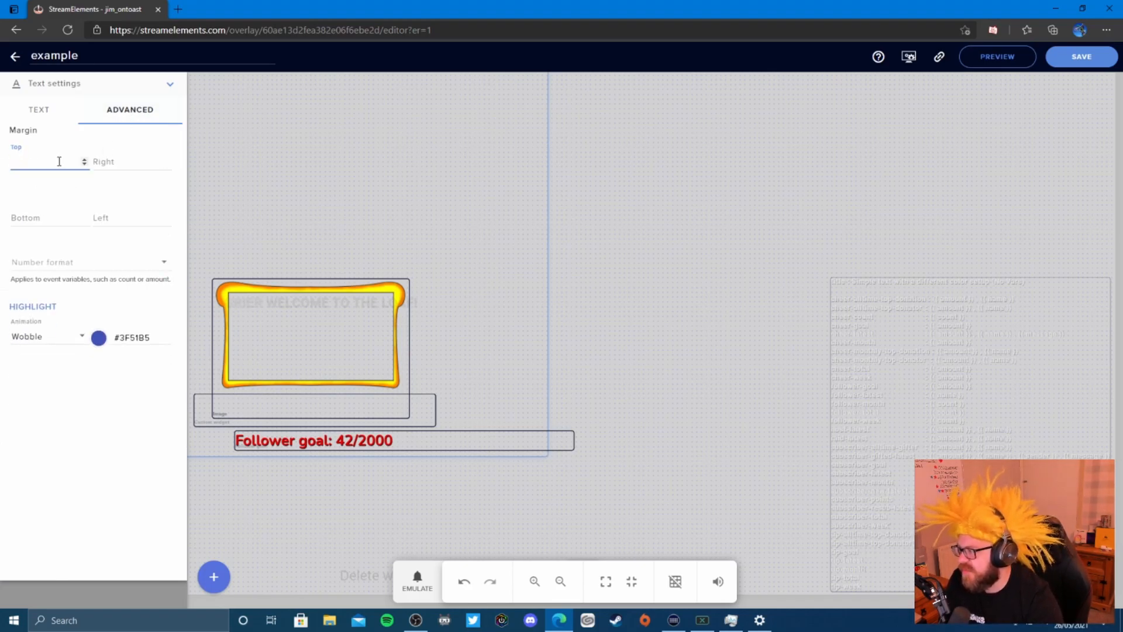
left_click(84, 165)
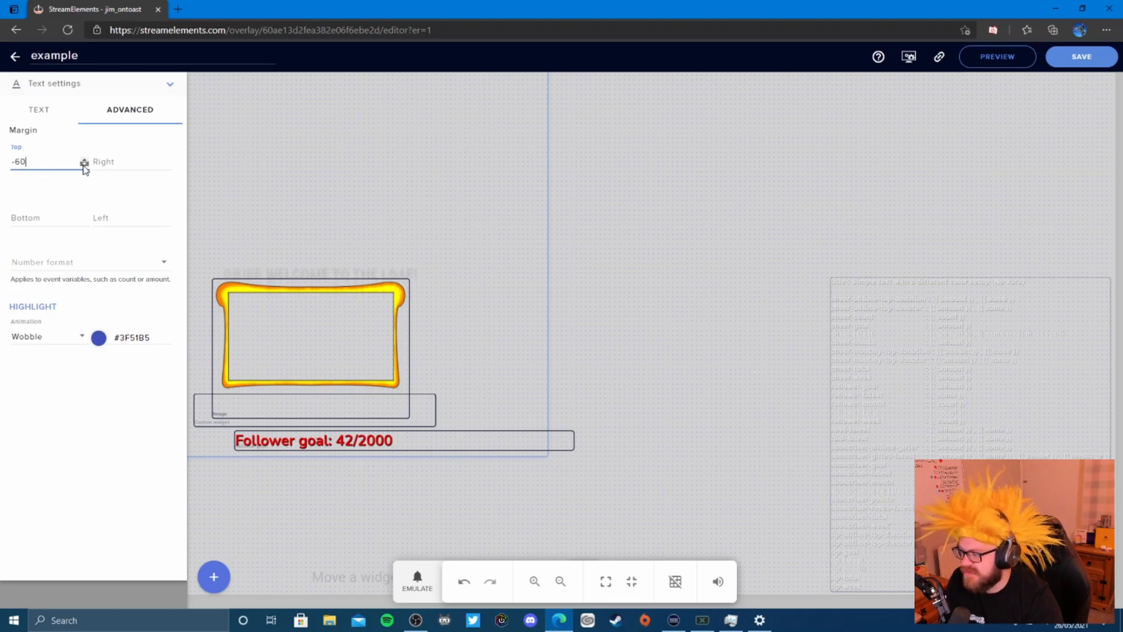
left_click(84, 165)
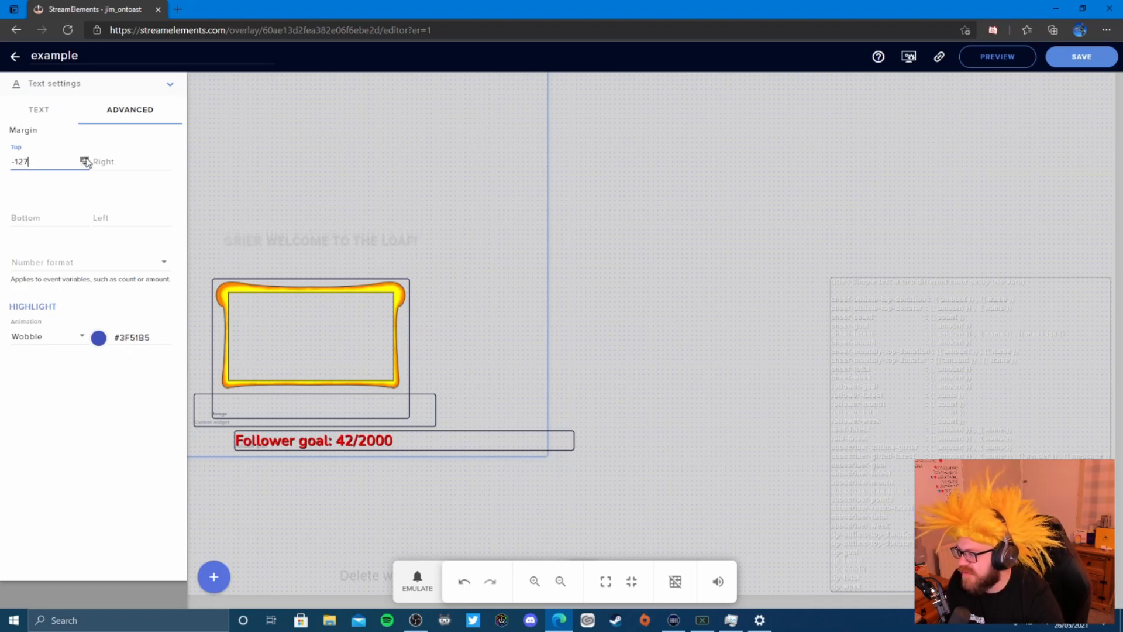
left_click(1063, 56)
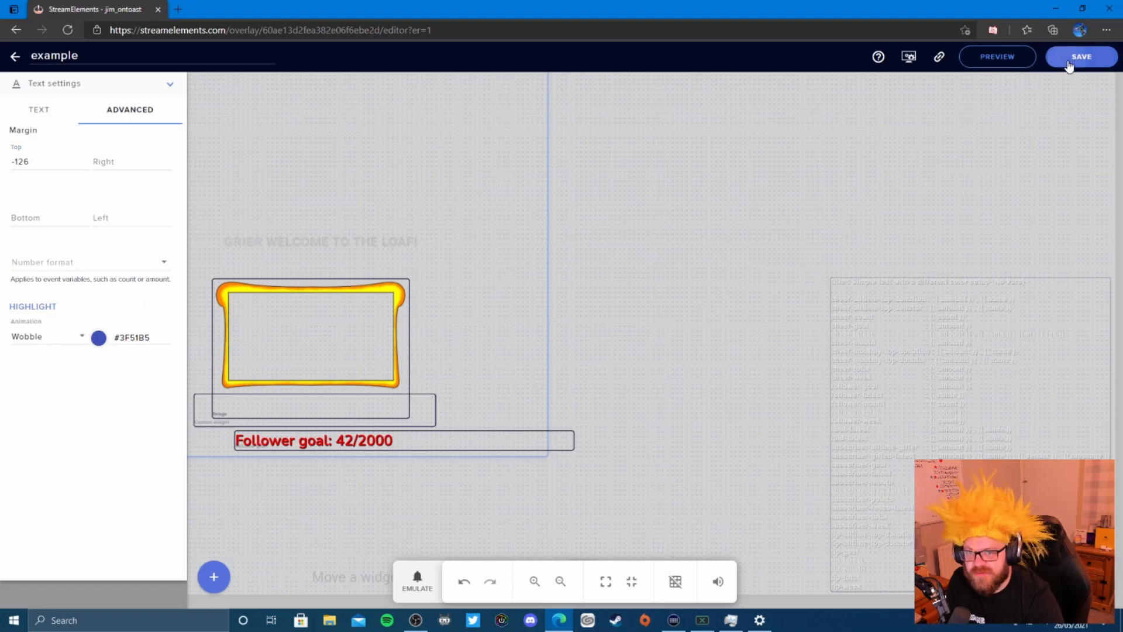
- Fire two test follower alerts, then enlarge the alert widget and shift it slightly left
left_click(413, 601)
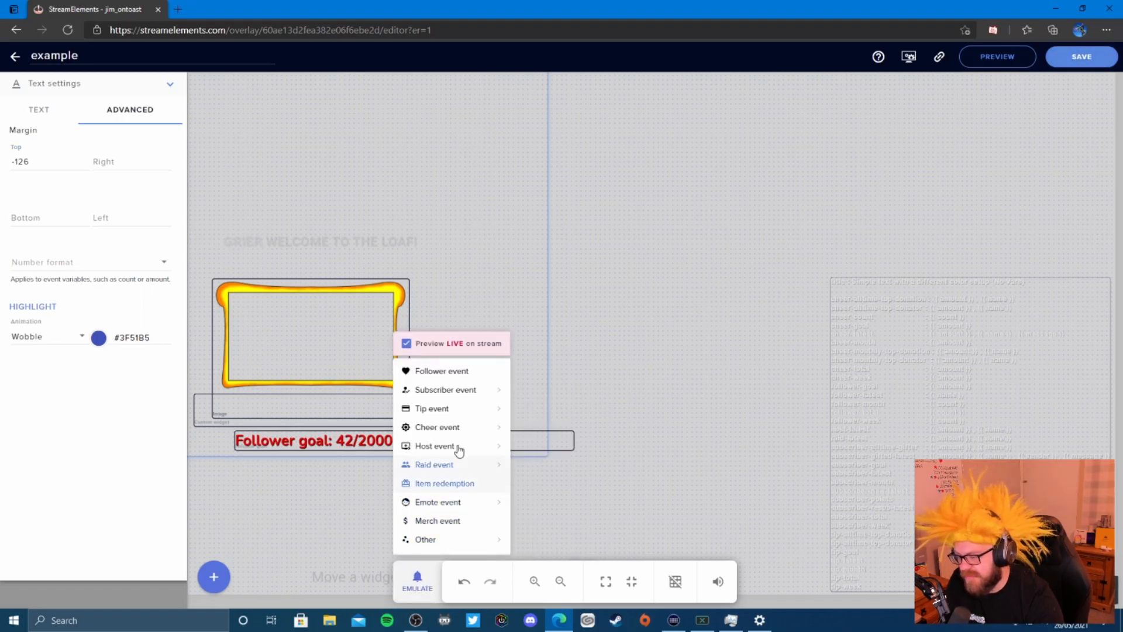
left_click(465, 373)
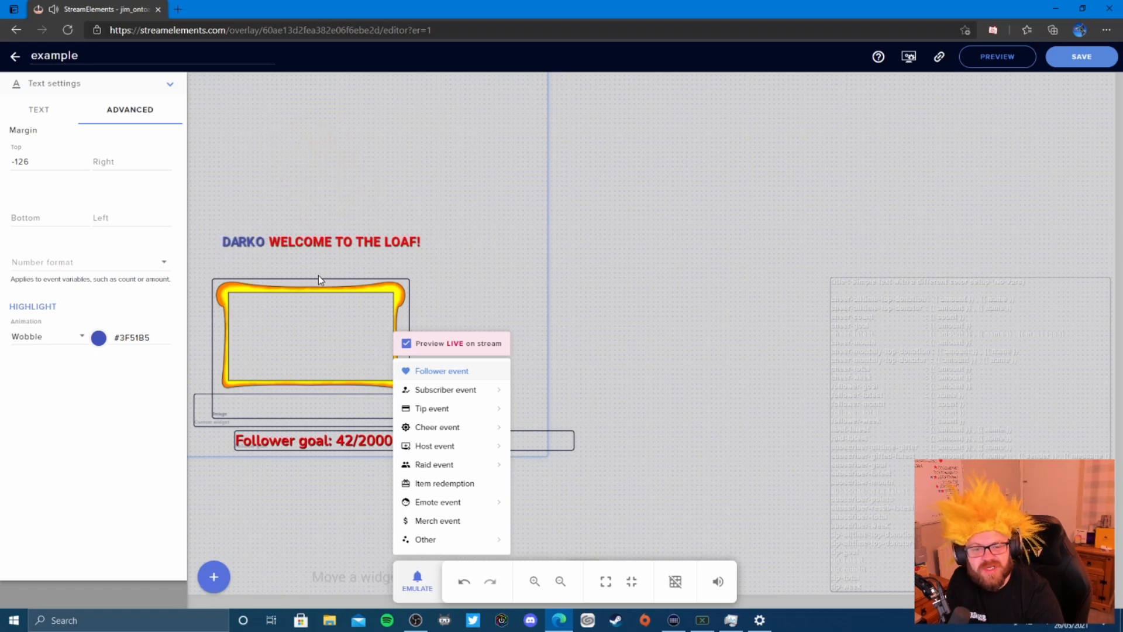
left_click(409, 372)
left_click(412, 228)
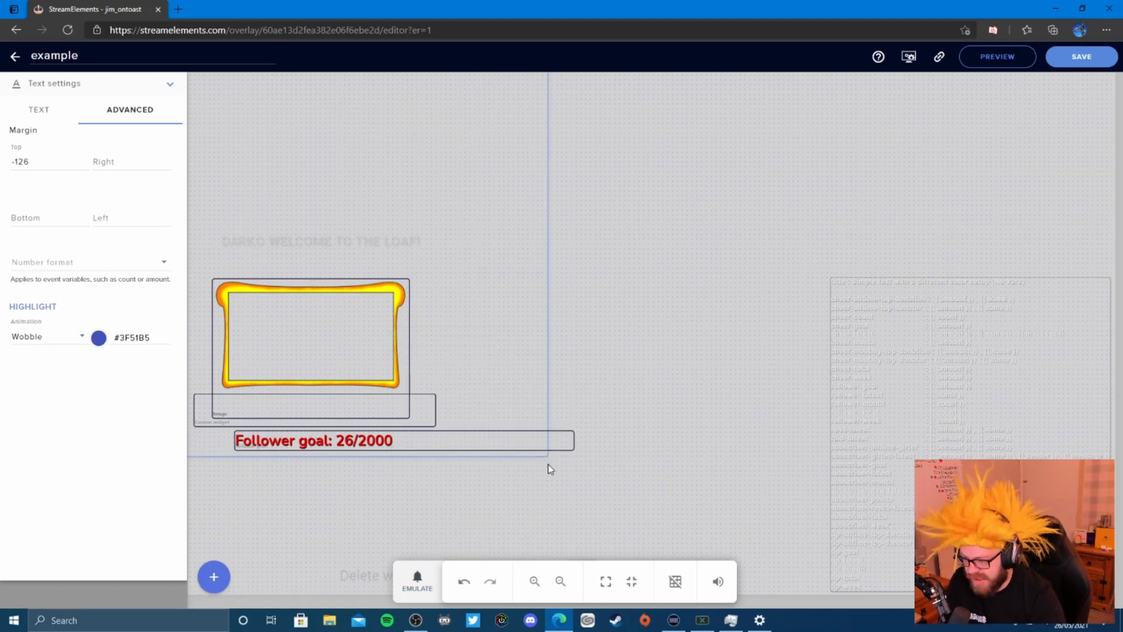
left_click_drag(545, 454, 585, 503)
left_click_drag(497, 318, 478, 317)
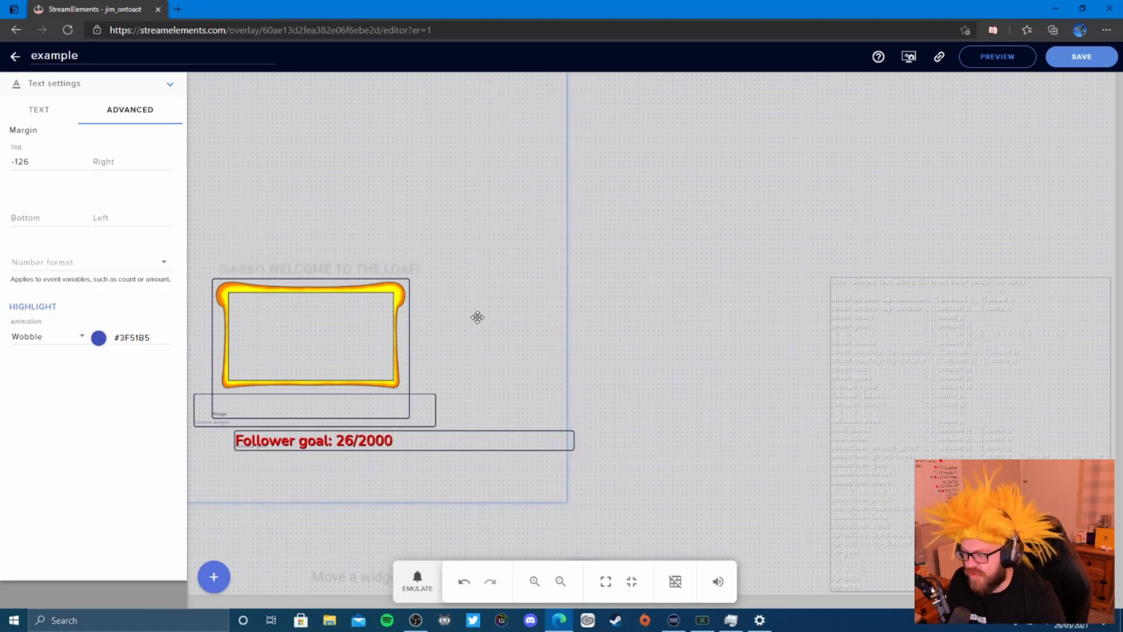
- Fire one more test follower alert, deselect the widget, and drag OBS Studio over the editor
left_click(417, 580)
left_click(459, 372)
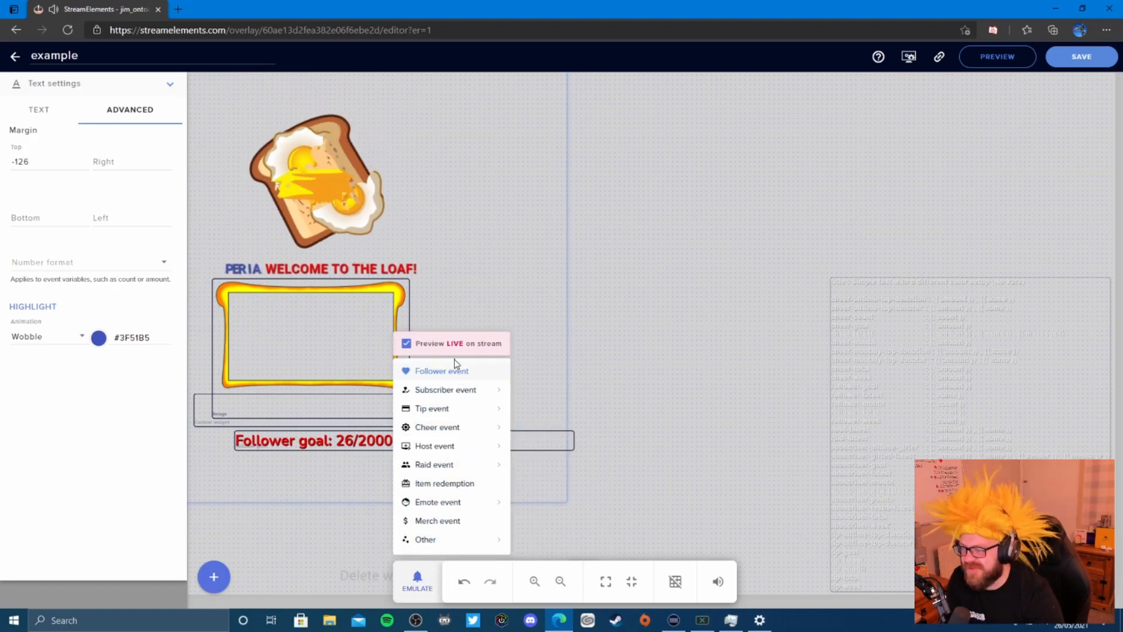
left_click(427, 234)
key("Delete")
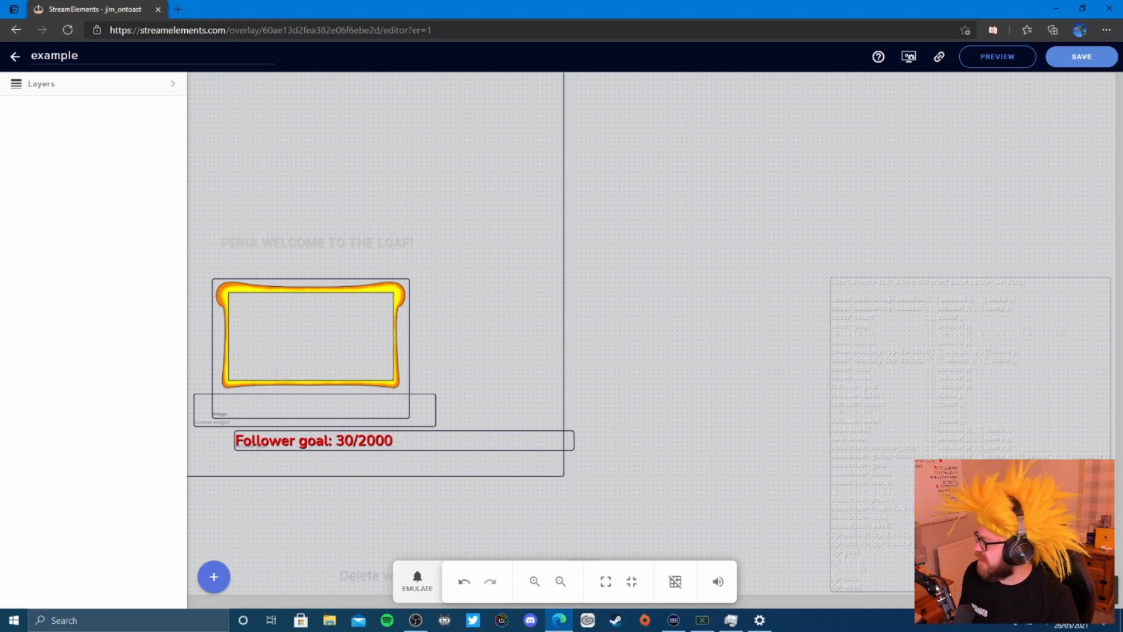
left_click_drag(0, 93, 613, 4)
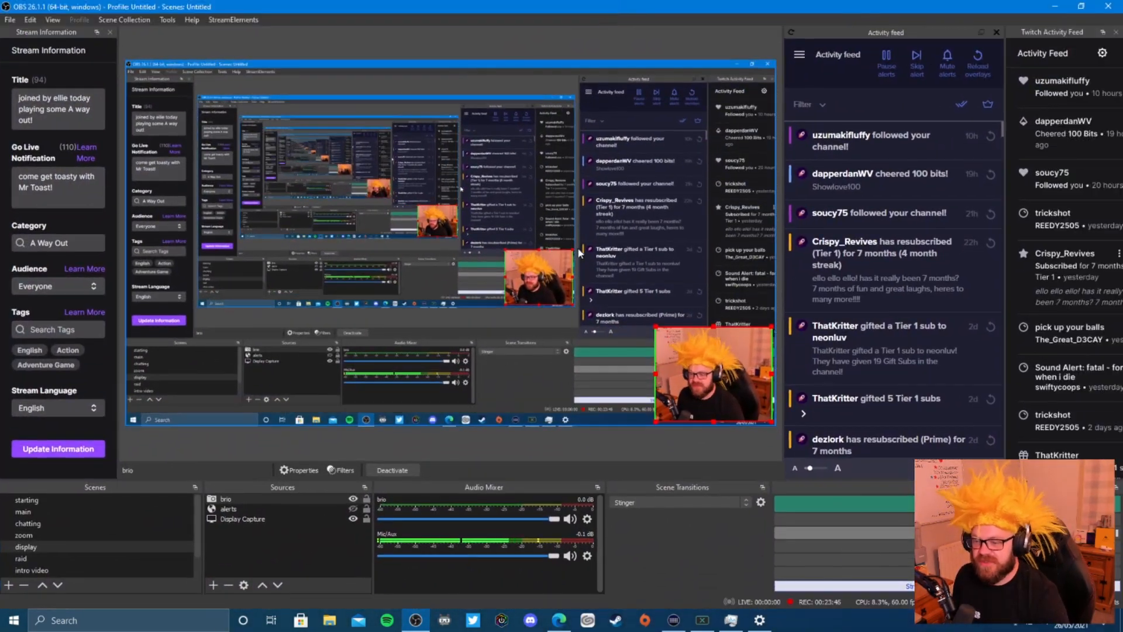
- Add a new Browser source in OBS named 'example overlay'
left_click(214, 584)
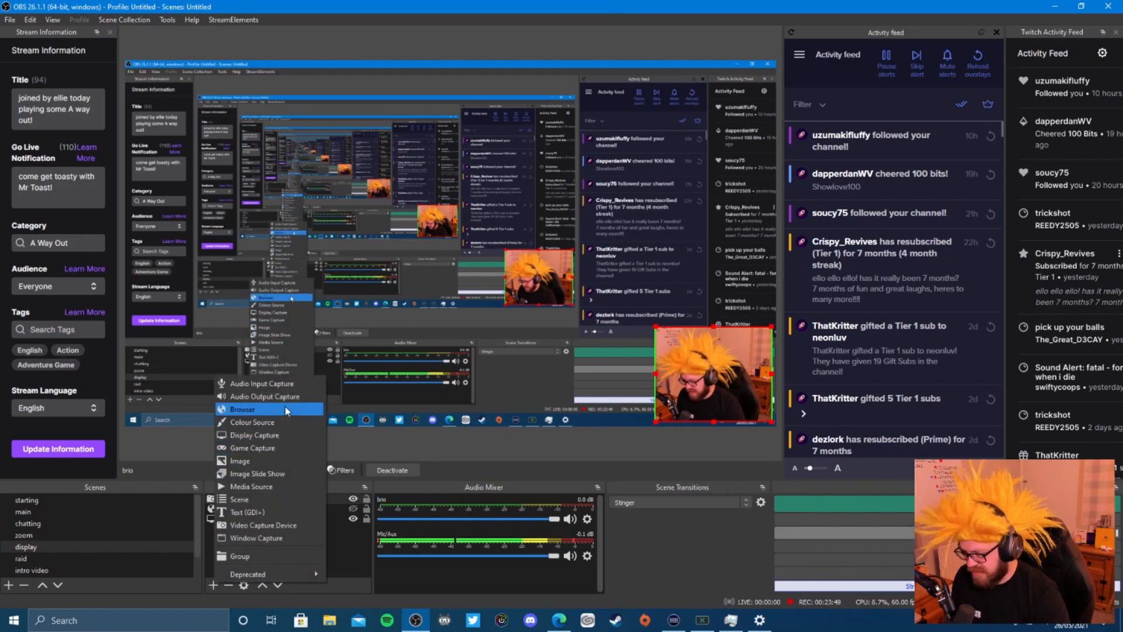
left_click(213, 587)
left_click(212, 587)
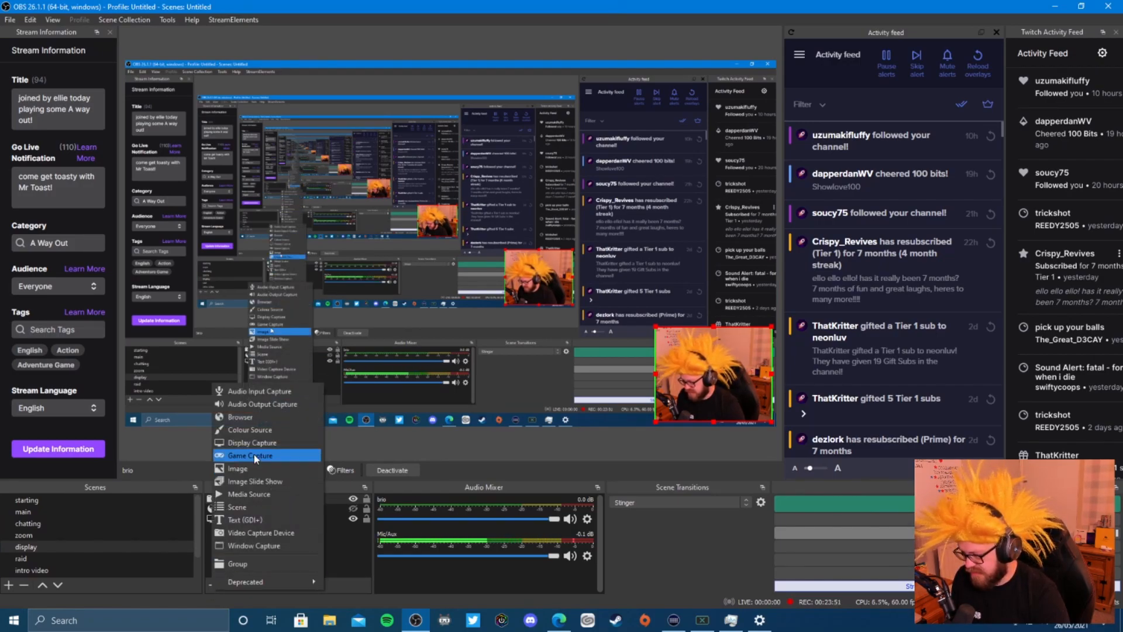
left_click(251, 411)
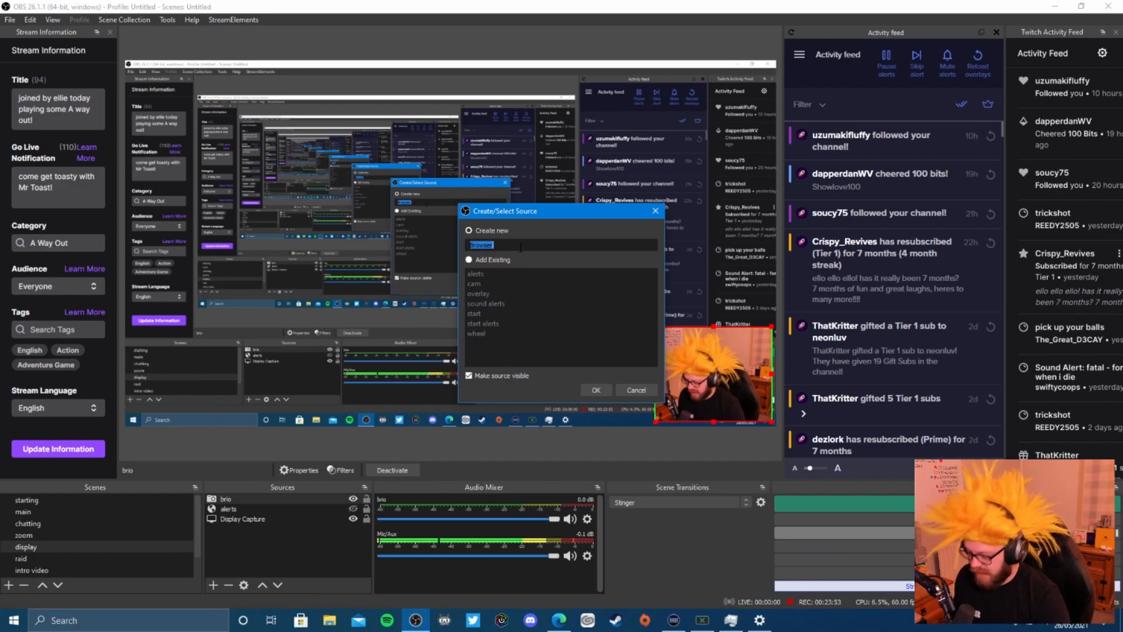
type("example ")
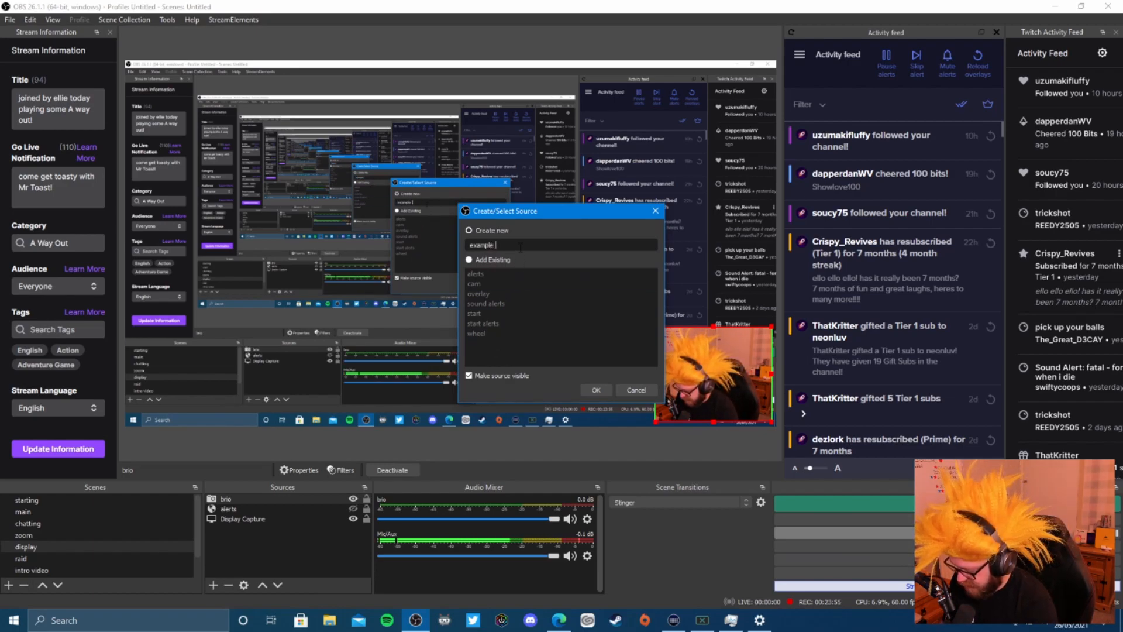
type("overlay")
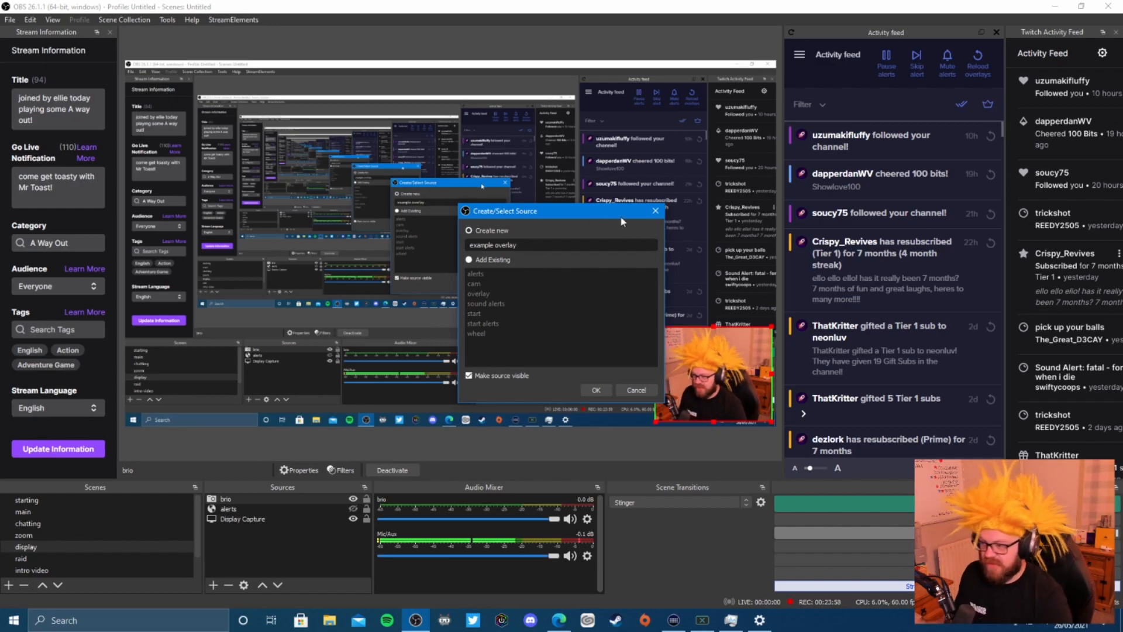
left_click(605, 388)
- Replace the browser source's default URL with the pasted StreamElements overlay link and confirm
left_click_drag(518, 357, 377, 352)
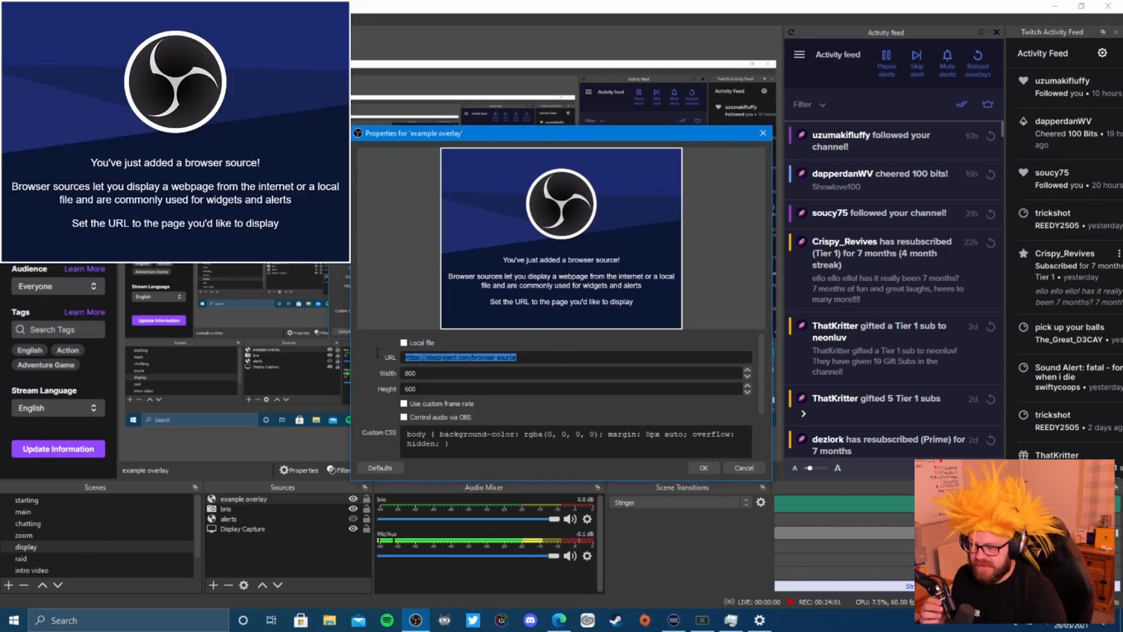
key("BackSpace")
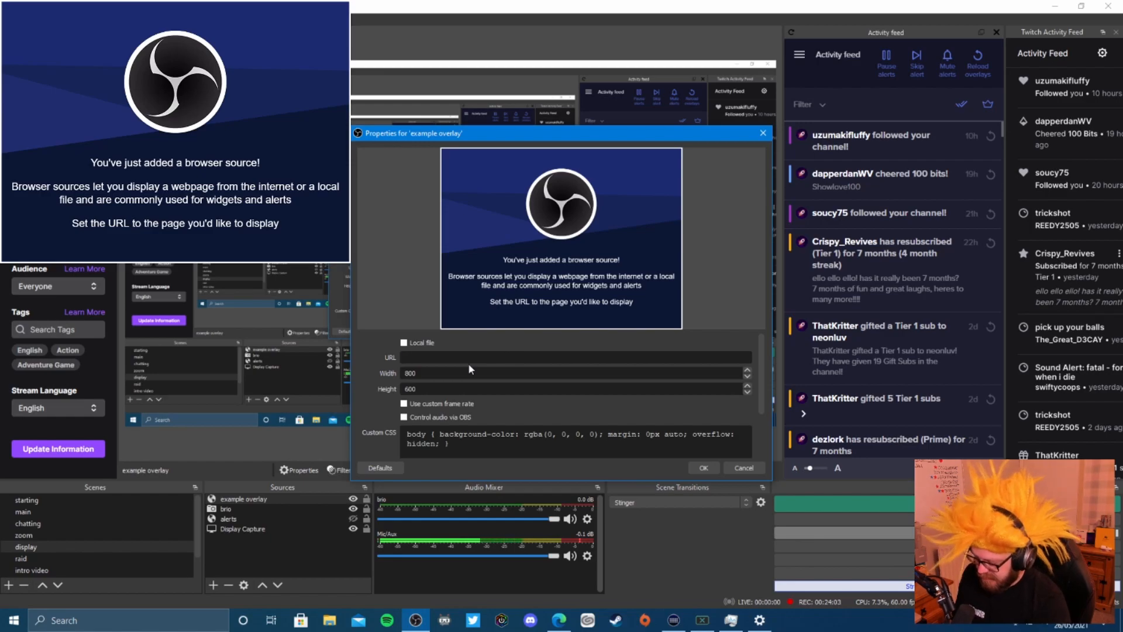
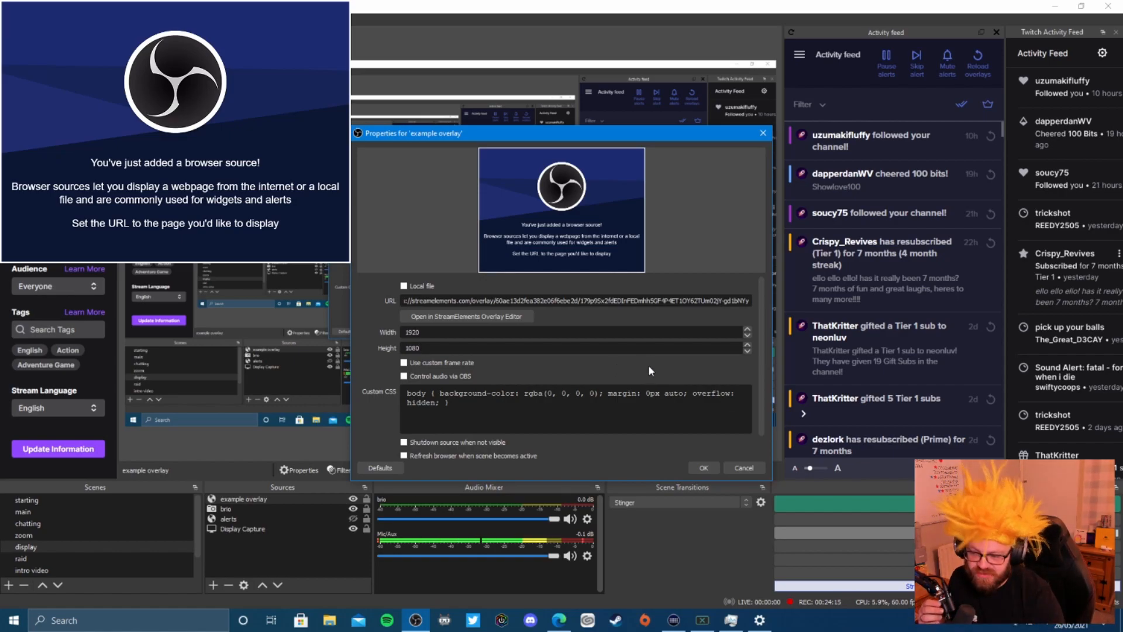
left_click(700, 467)
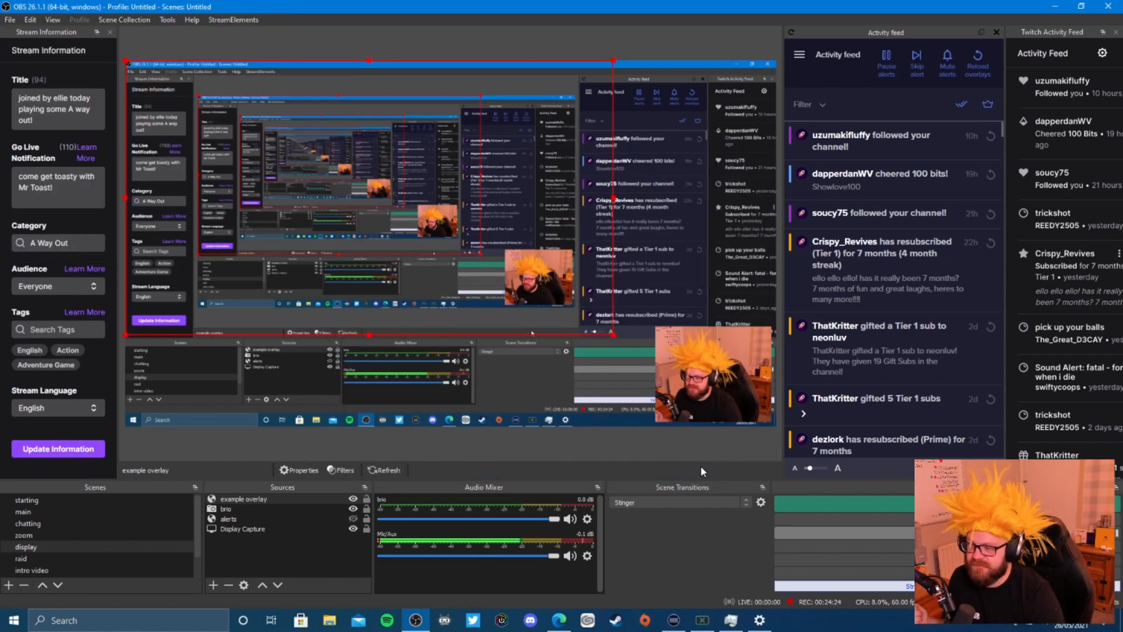
- Nudge the example overlay into place in the preview, move OBS aside, and minimise the browser
left_click_drag(517, 235, 551, 262)
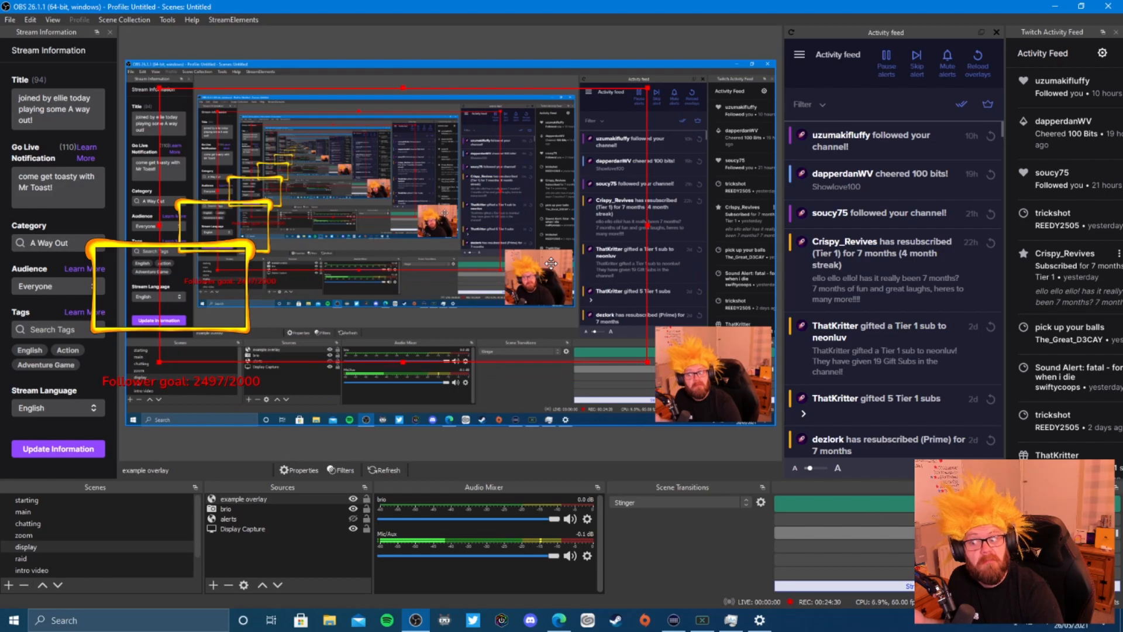
left_click_drag(551, 263, 542, 257)
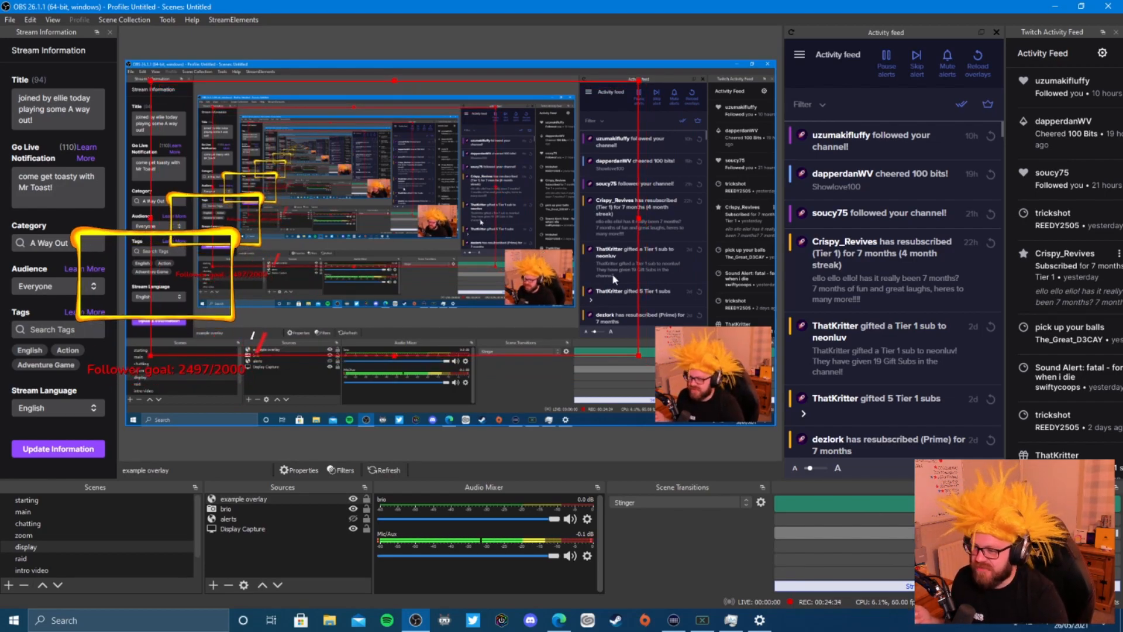
left_click_drag(587, 7, 0, 14)
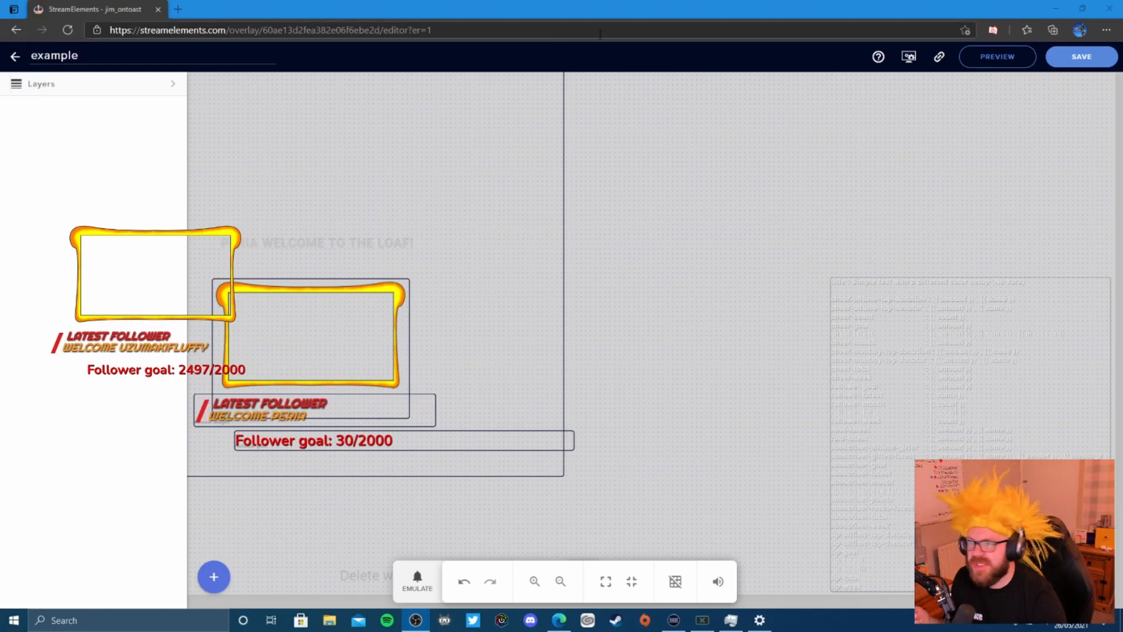
left_click(1055, 9)
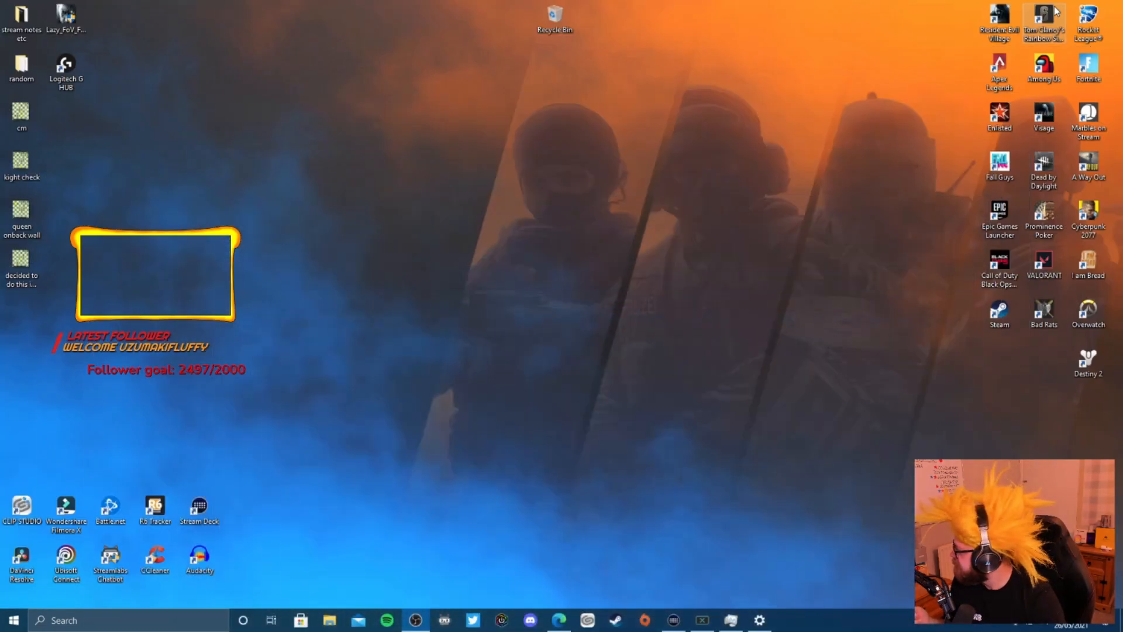